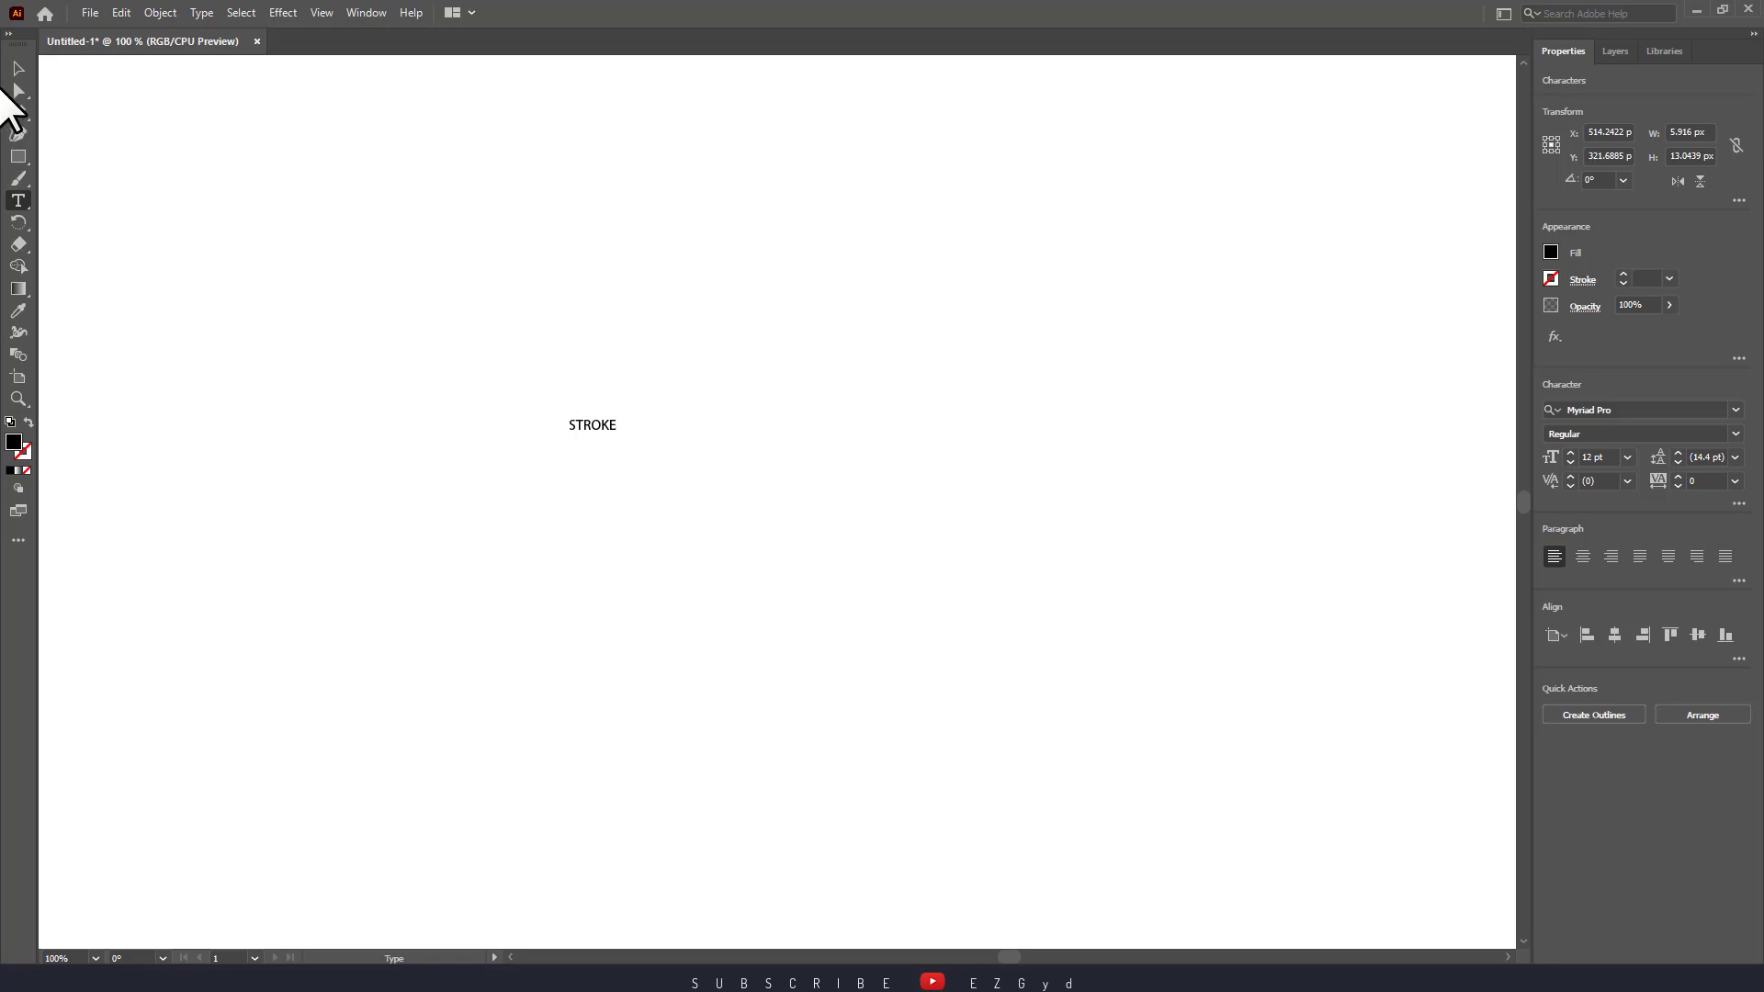
Select the STROKE text, scale it up to about 544 px wide and reposition it near the canvas centre.
click(18, 68)
drag(402, 331, 691, 546)
mouse_move(618, 434)
mouse_down()
mouse_move(1047, 661)
mouse_move(1231, 726)
mouse_up()
mouse_move(896, 553)
mouse_down()
mouse_move(752, 491)
mouse_move(779, 478)
mouse_up()
Set the STROKE text's font to Montserrat Medium and shift the text left to recentre it on the canvas.
double_click(1641, 405)
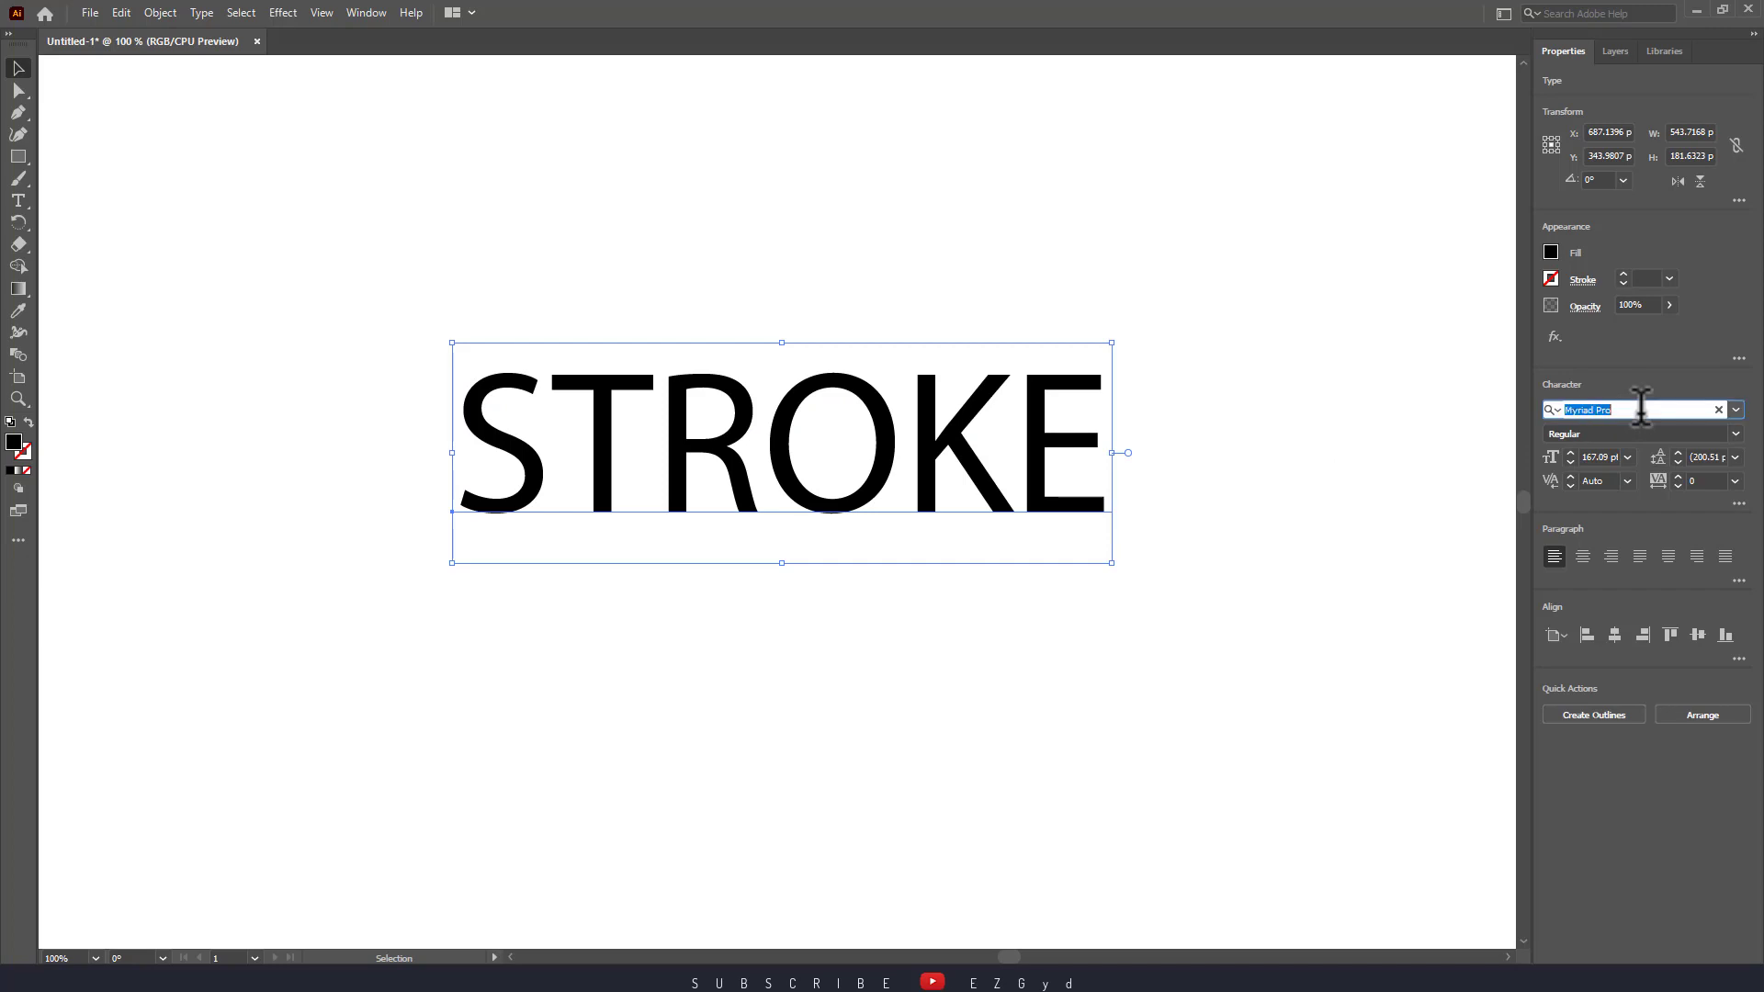
text(MON)
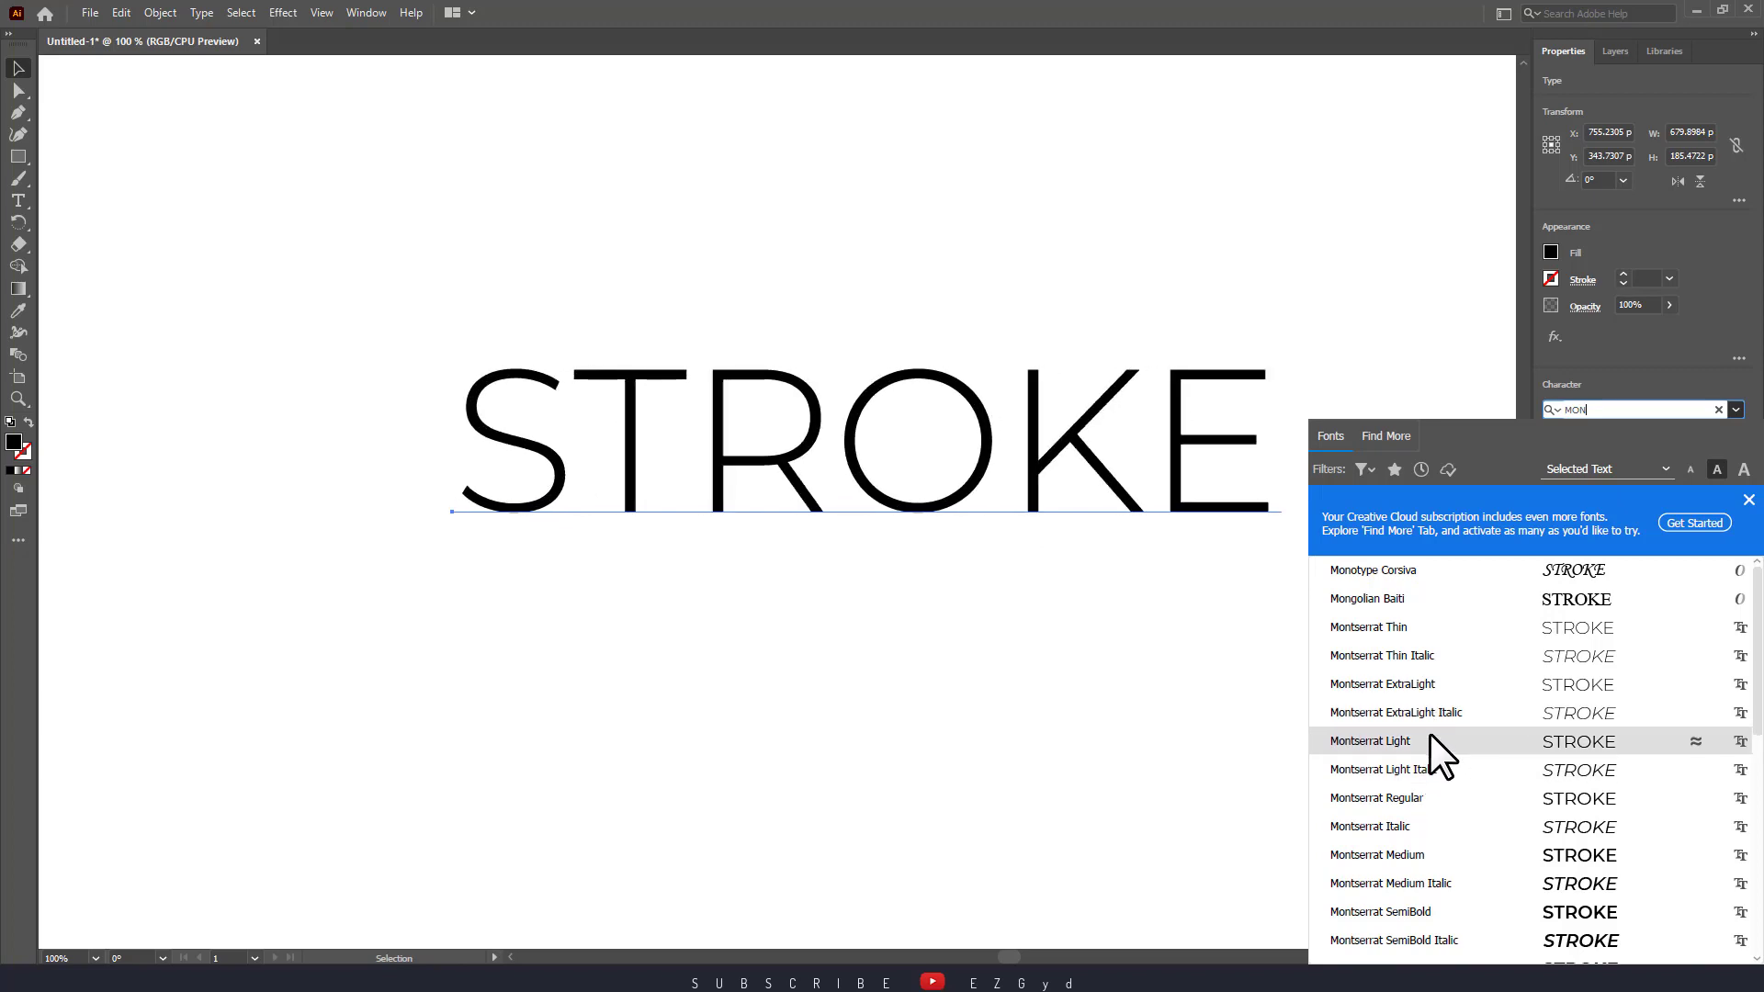
click(1398, 849)
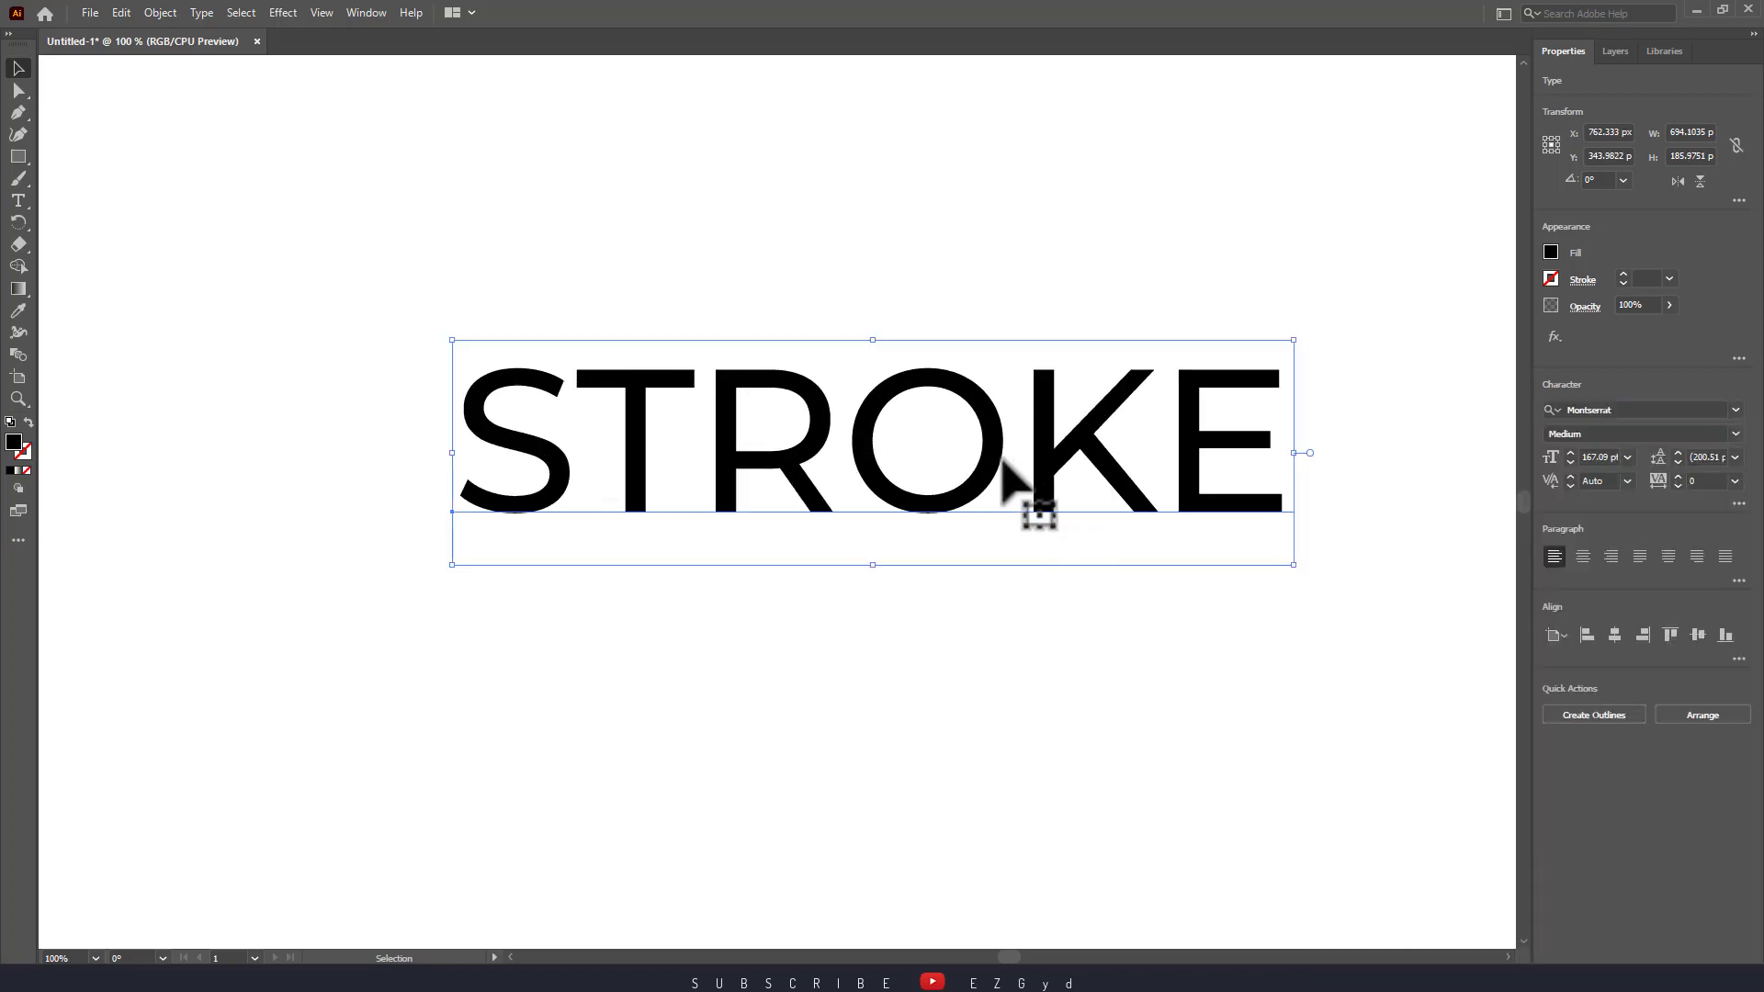
drag(965, 471, 905, 453)
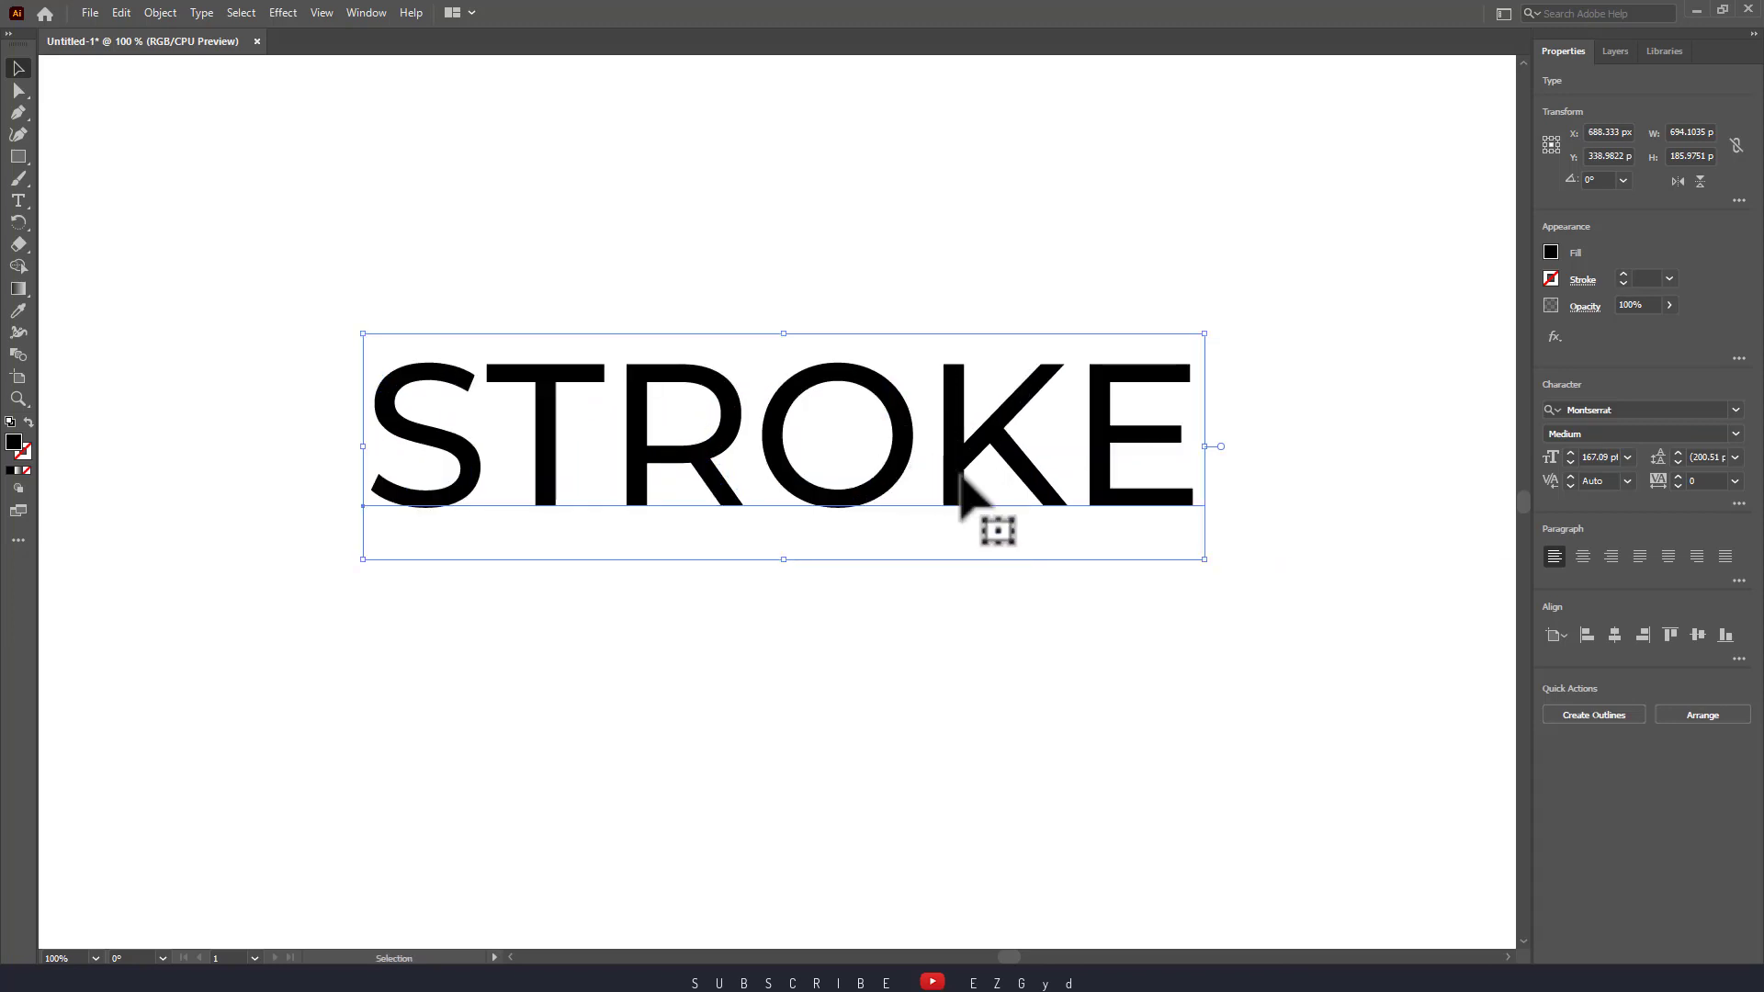
click(1370, 465)
Give the STROKE text a dark red stroke using the R=193 G=39 B=45 swatch.
click(1055, 481)
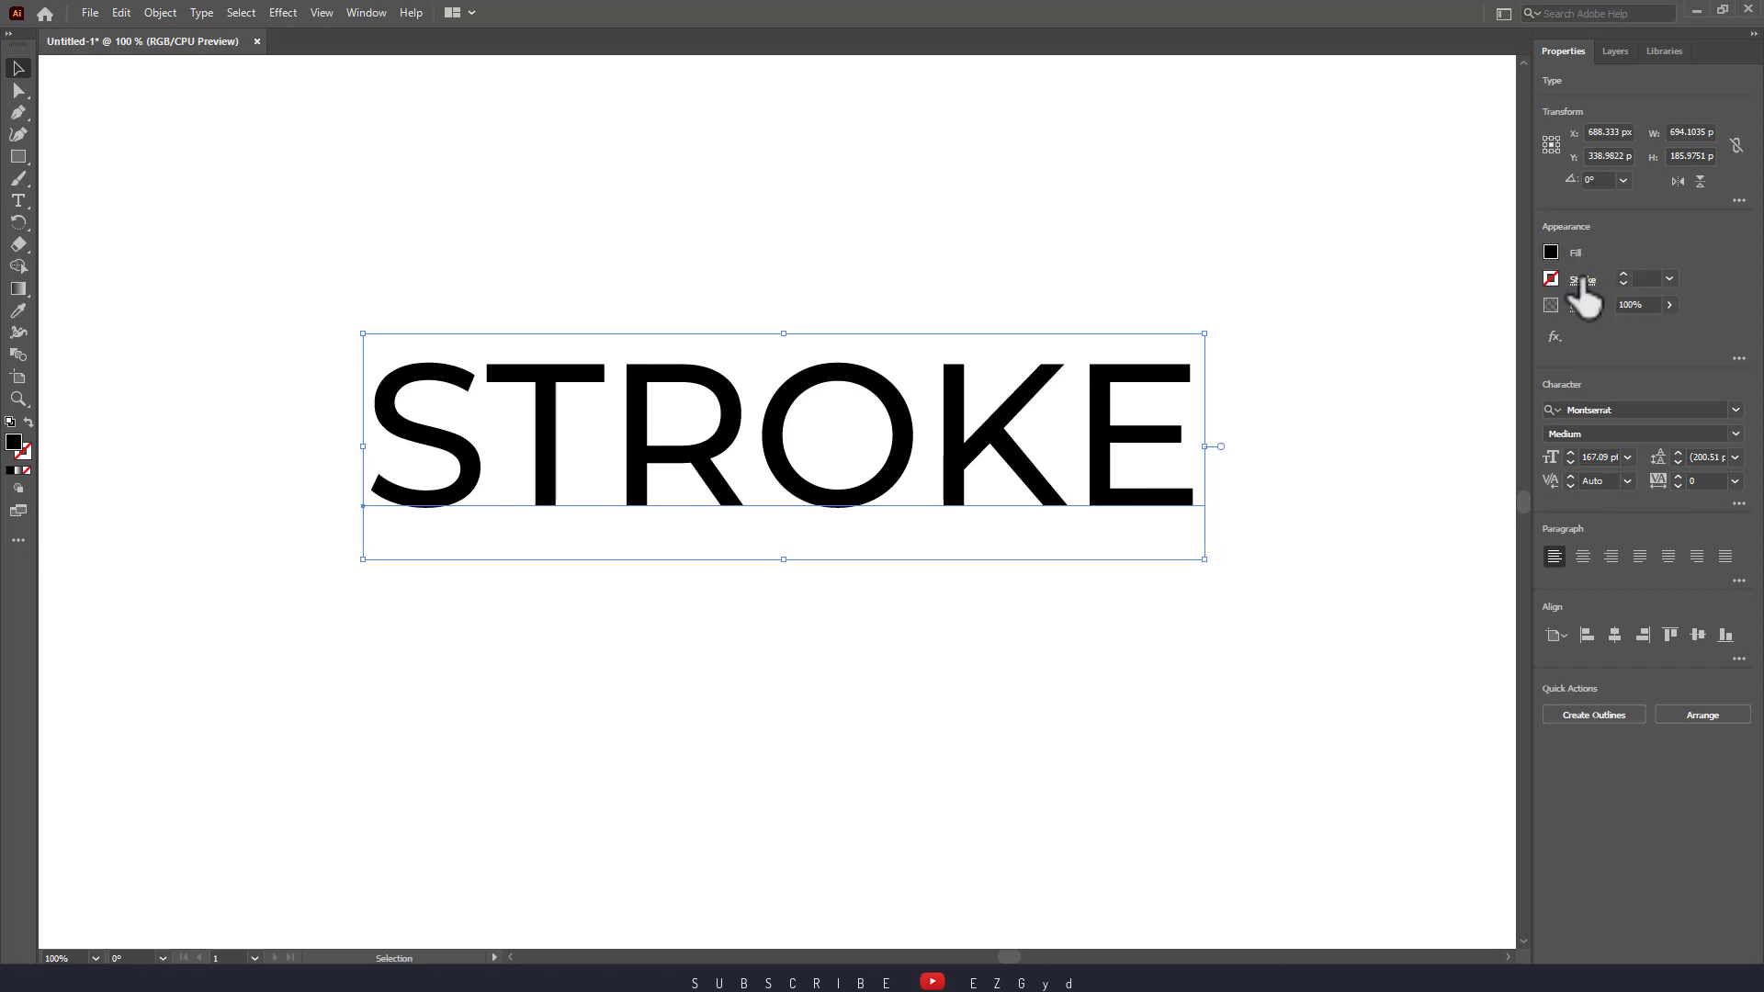
click(1551, 279)
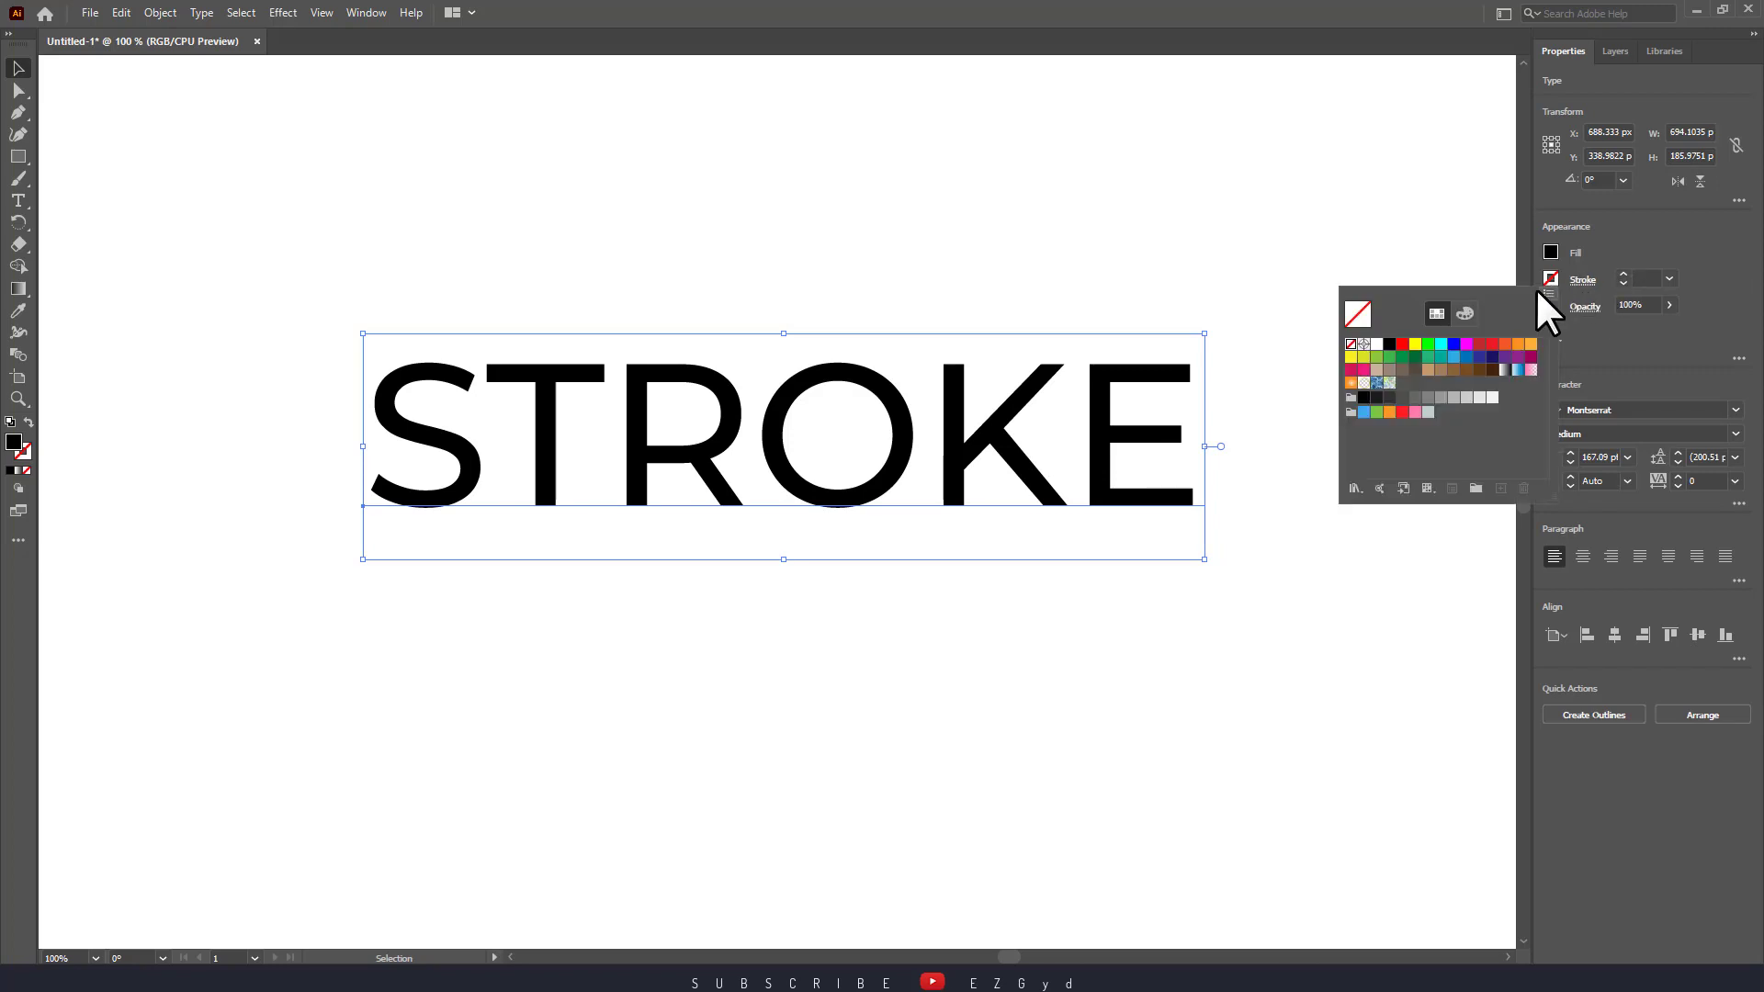
click(1376, 358)
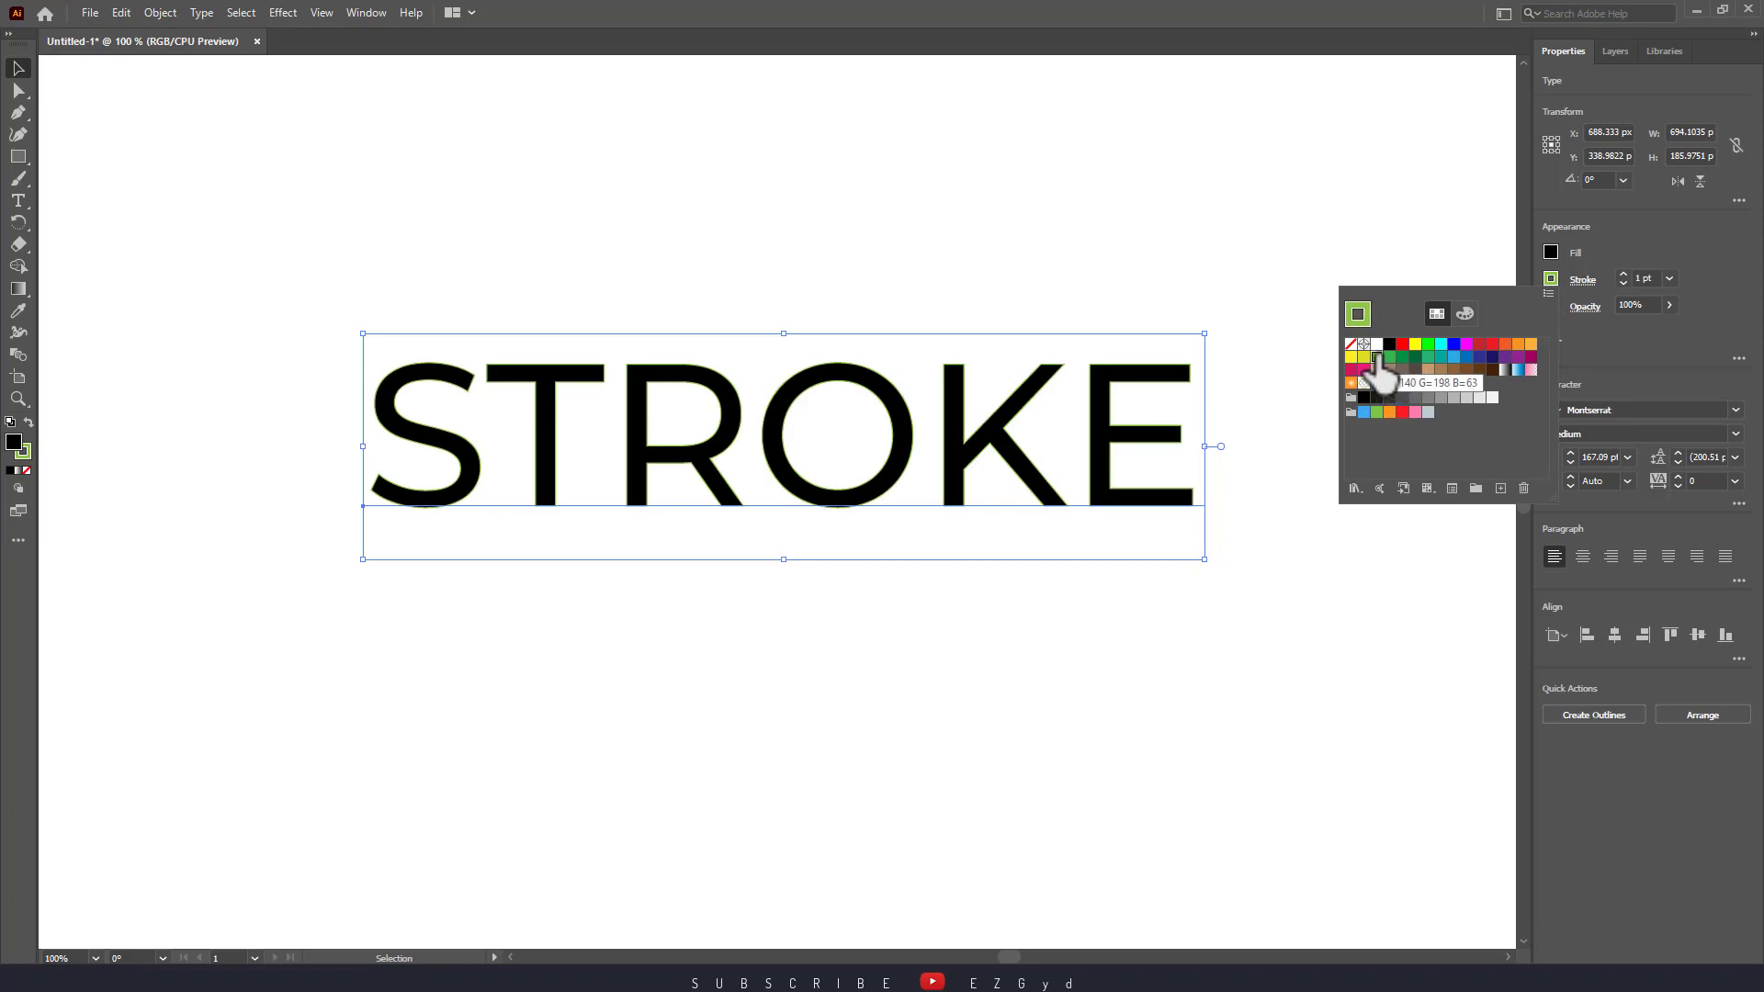
click(1492, 344)
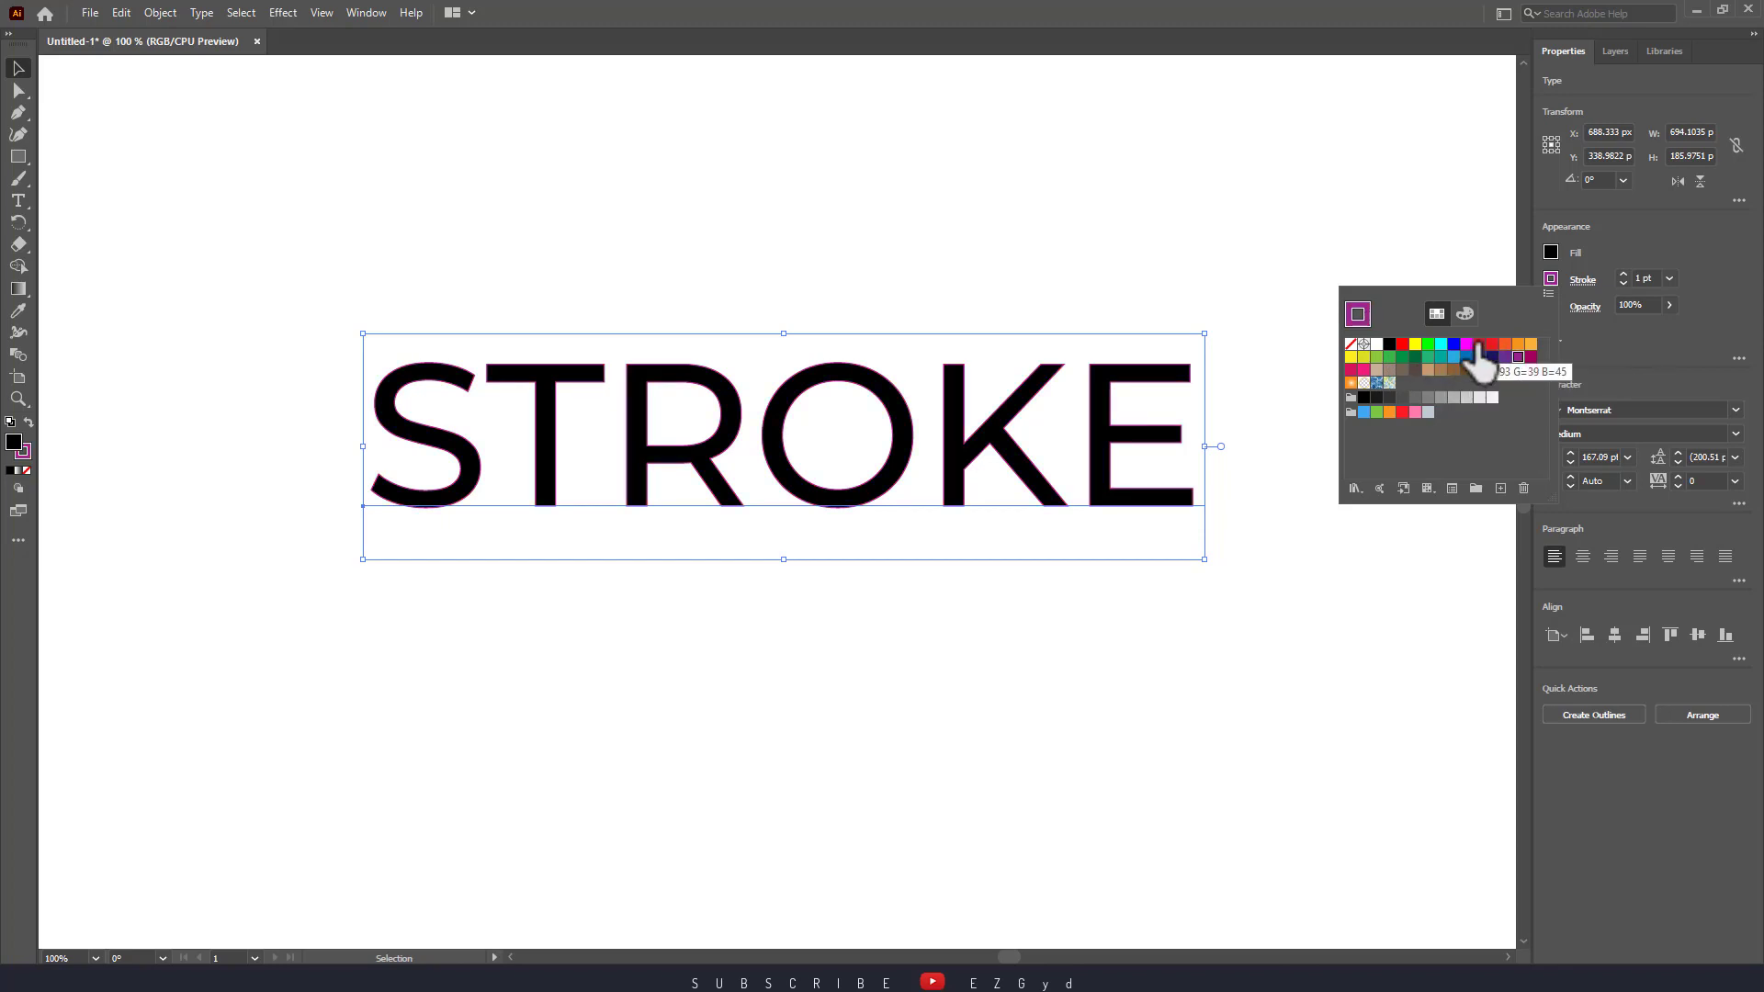
click(1480, 345)
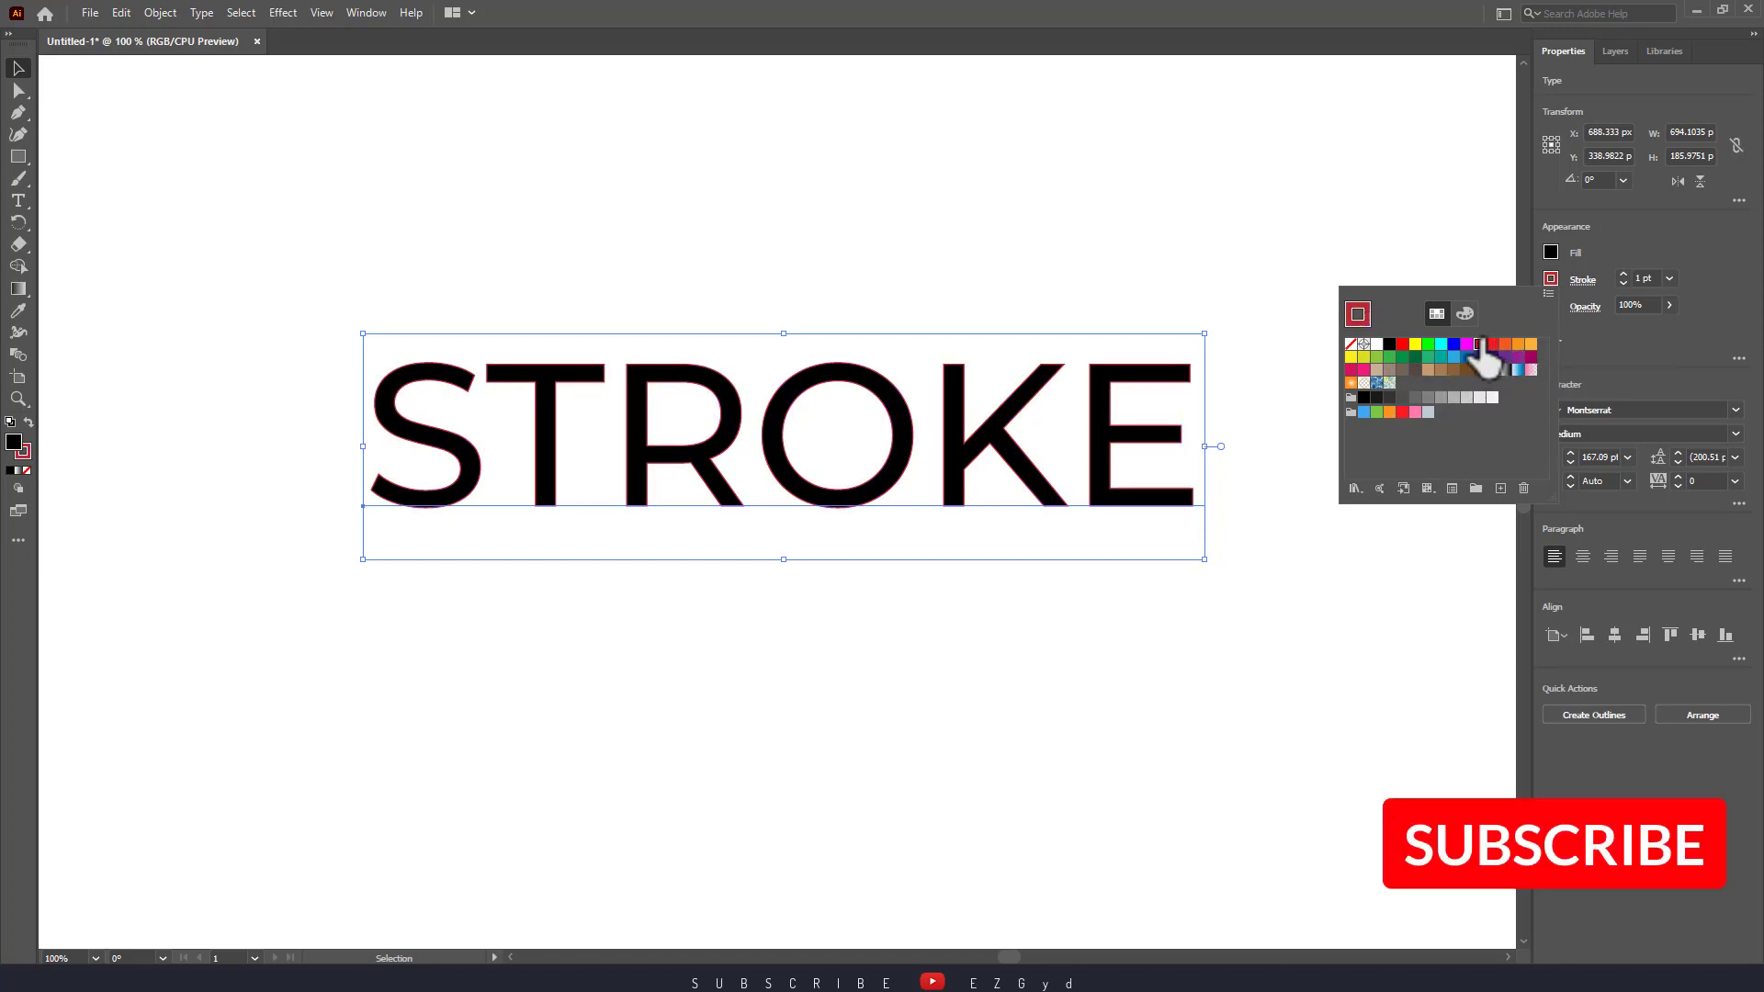
click(1420, 195)
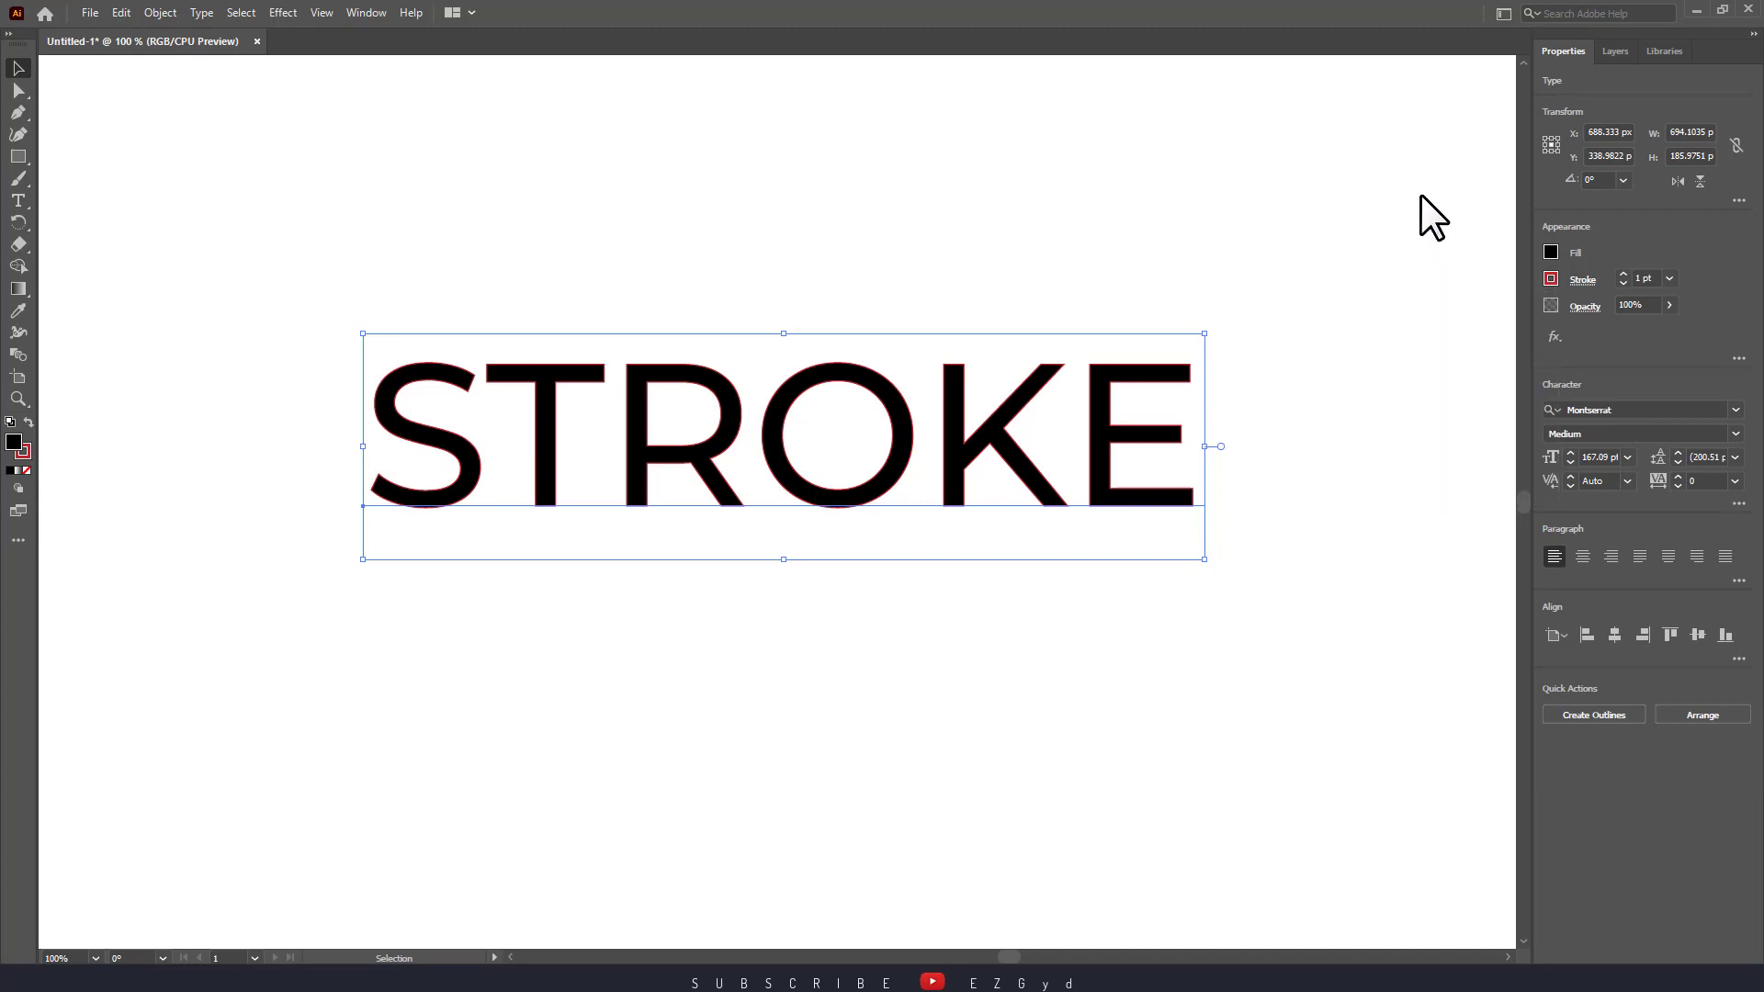
Set the red outline's stroke weight to 6 pt and nudge the text slightly left.
click(1624, 276)
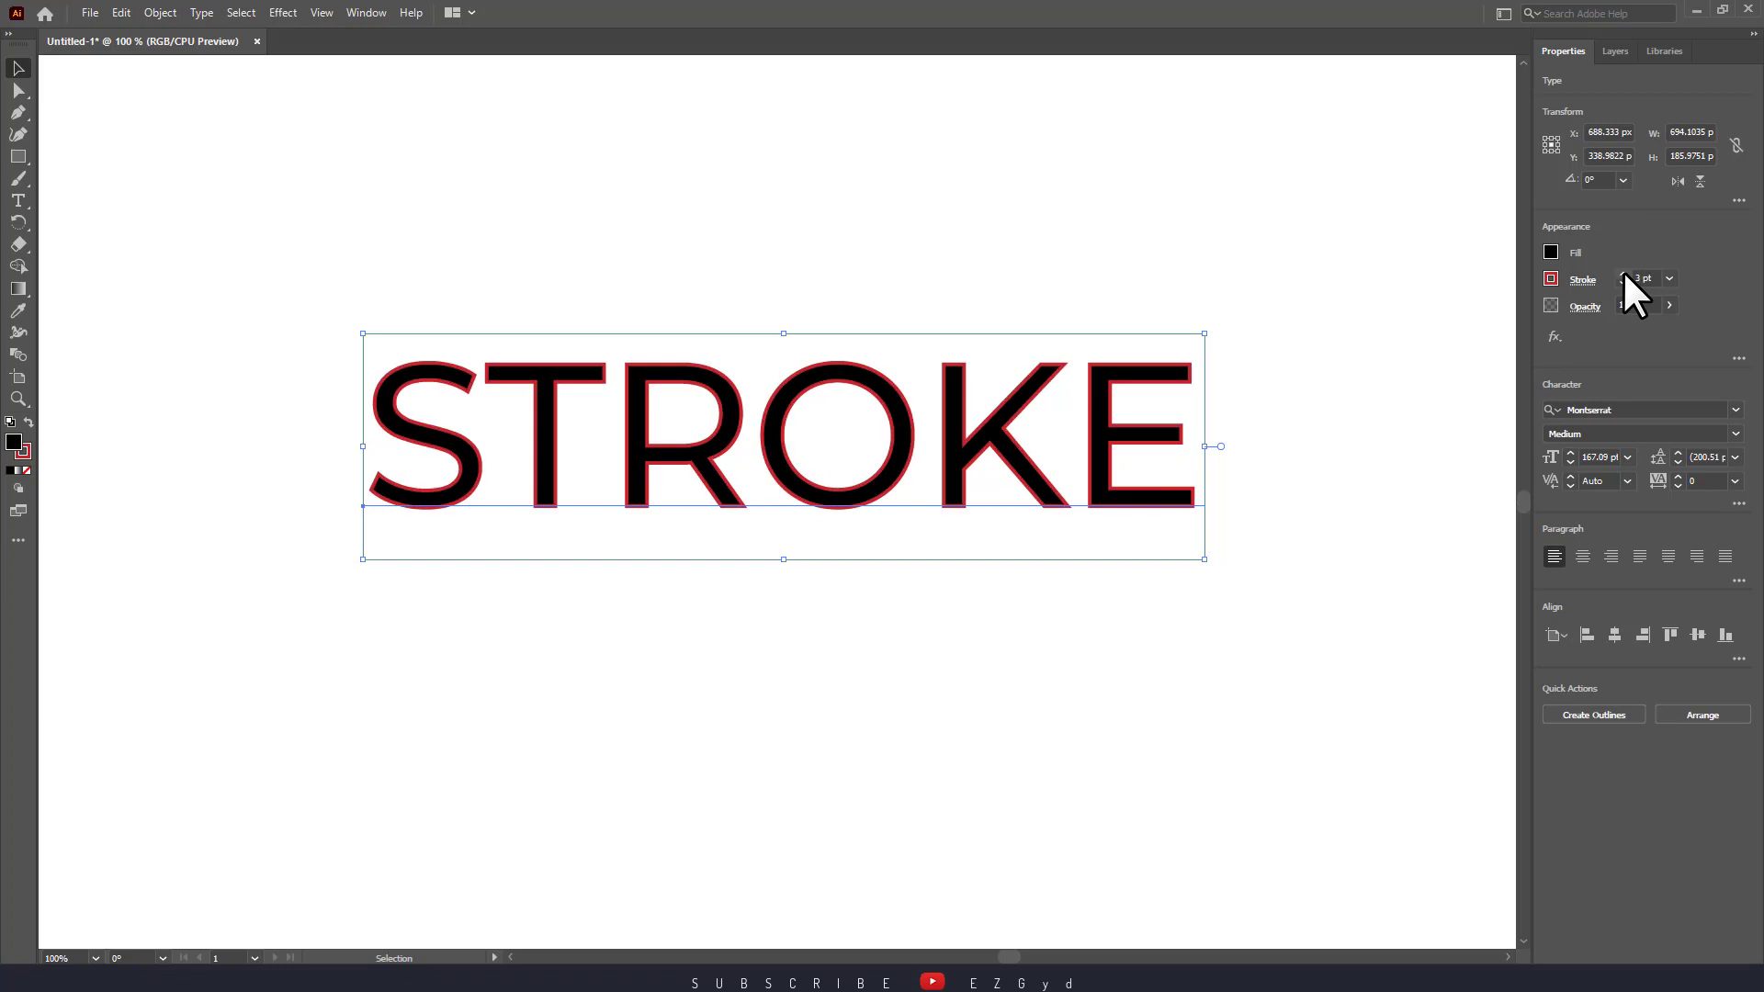
click(1422, 441)
click(1066, 514)
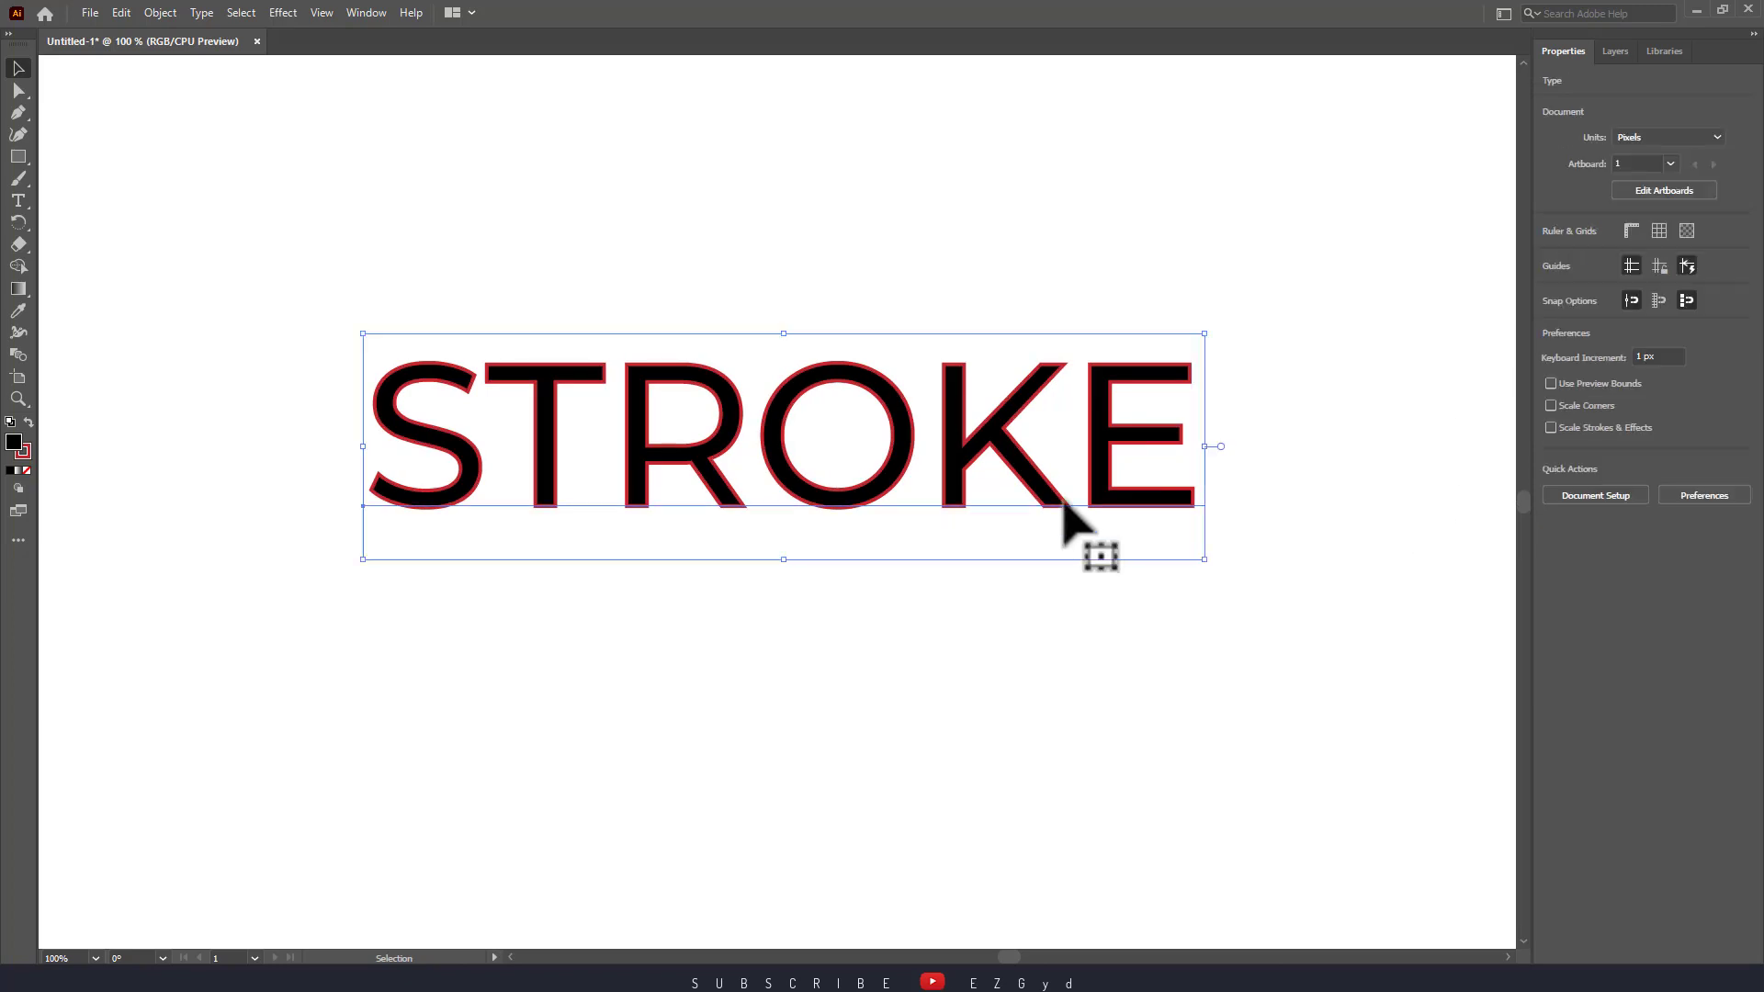
click(1623, 275)
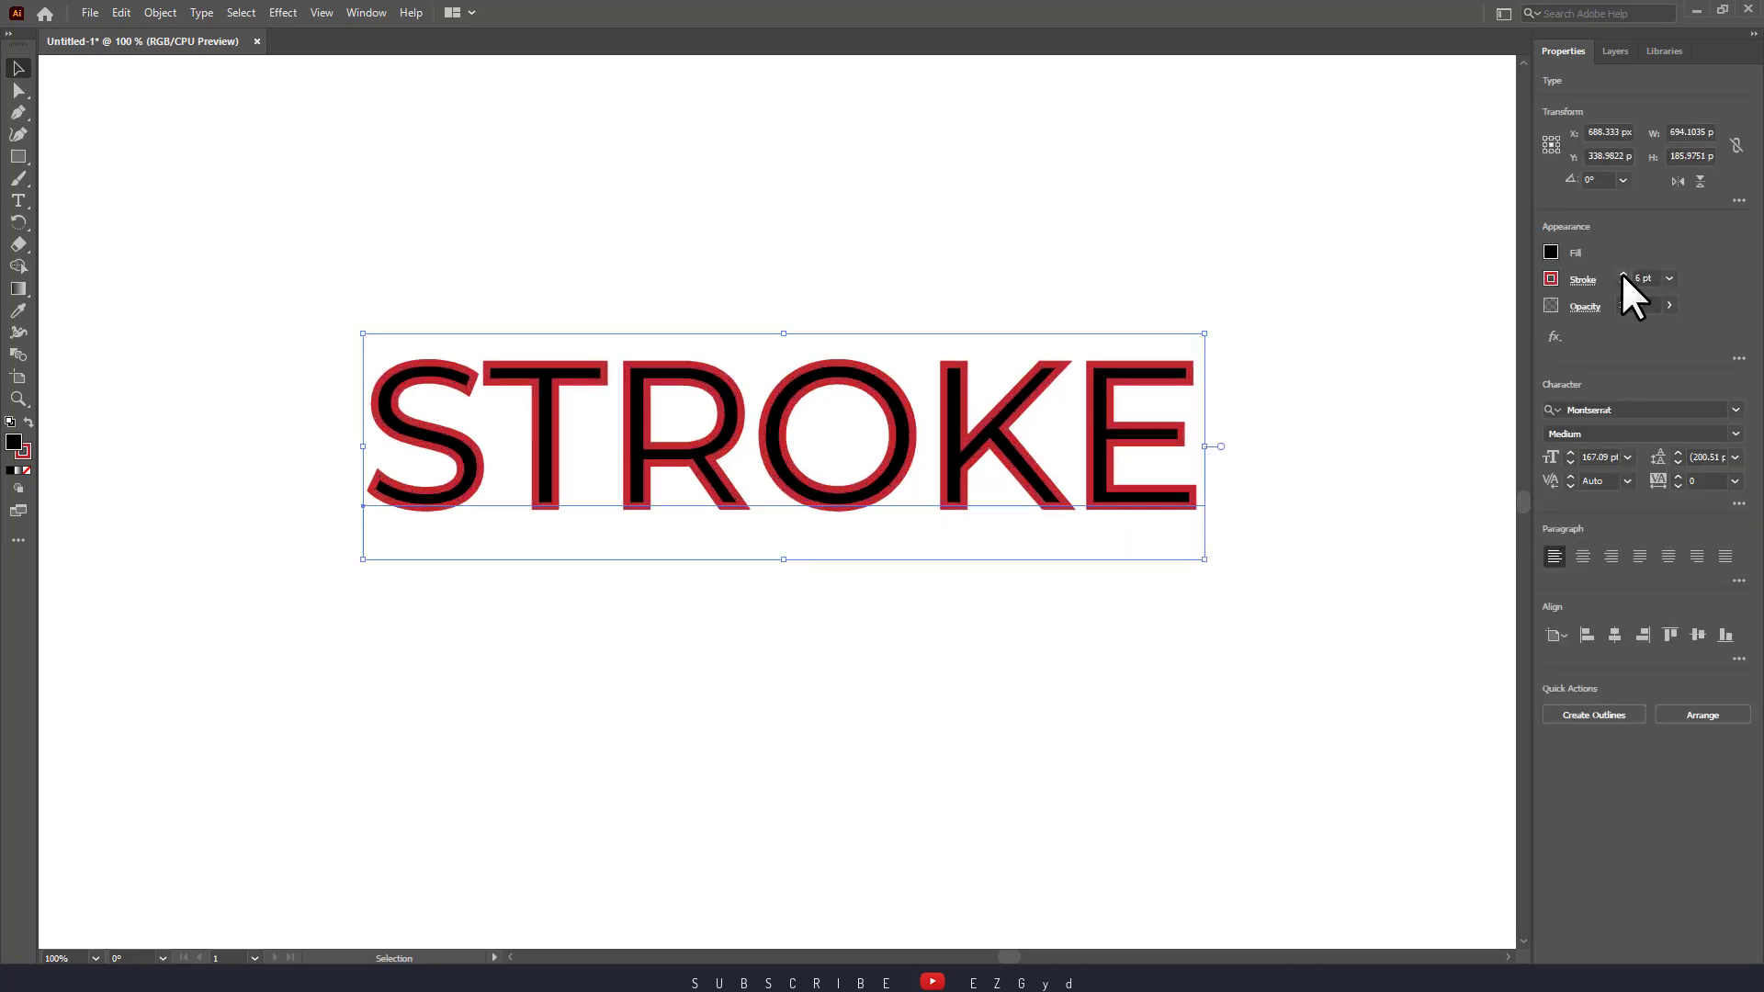
click(1327, 377)
drag(1098, 459, 1089, 460)
click(1468, 298)
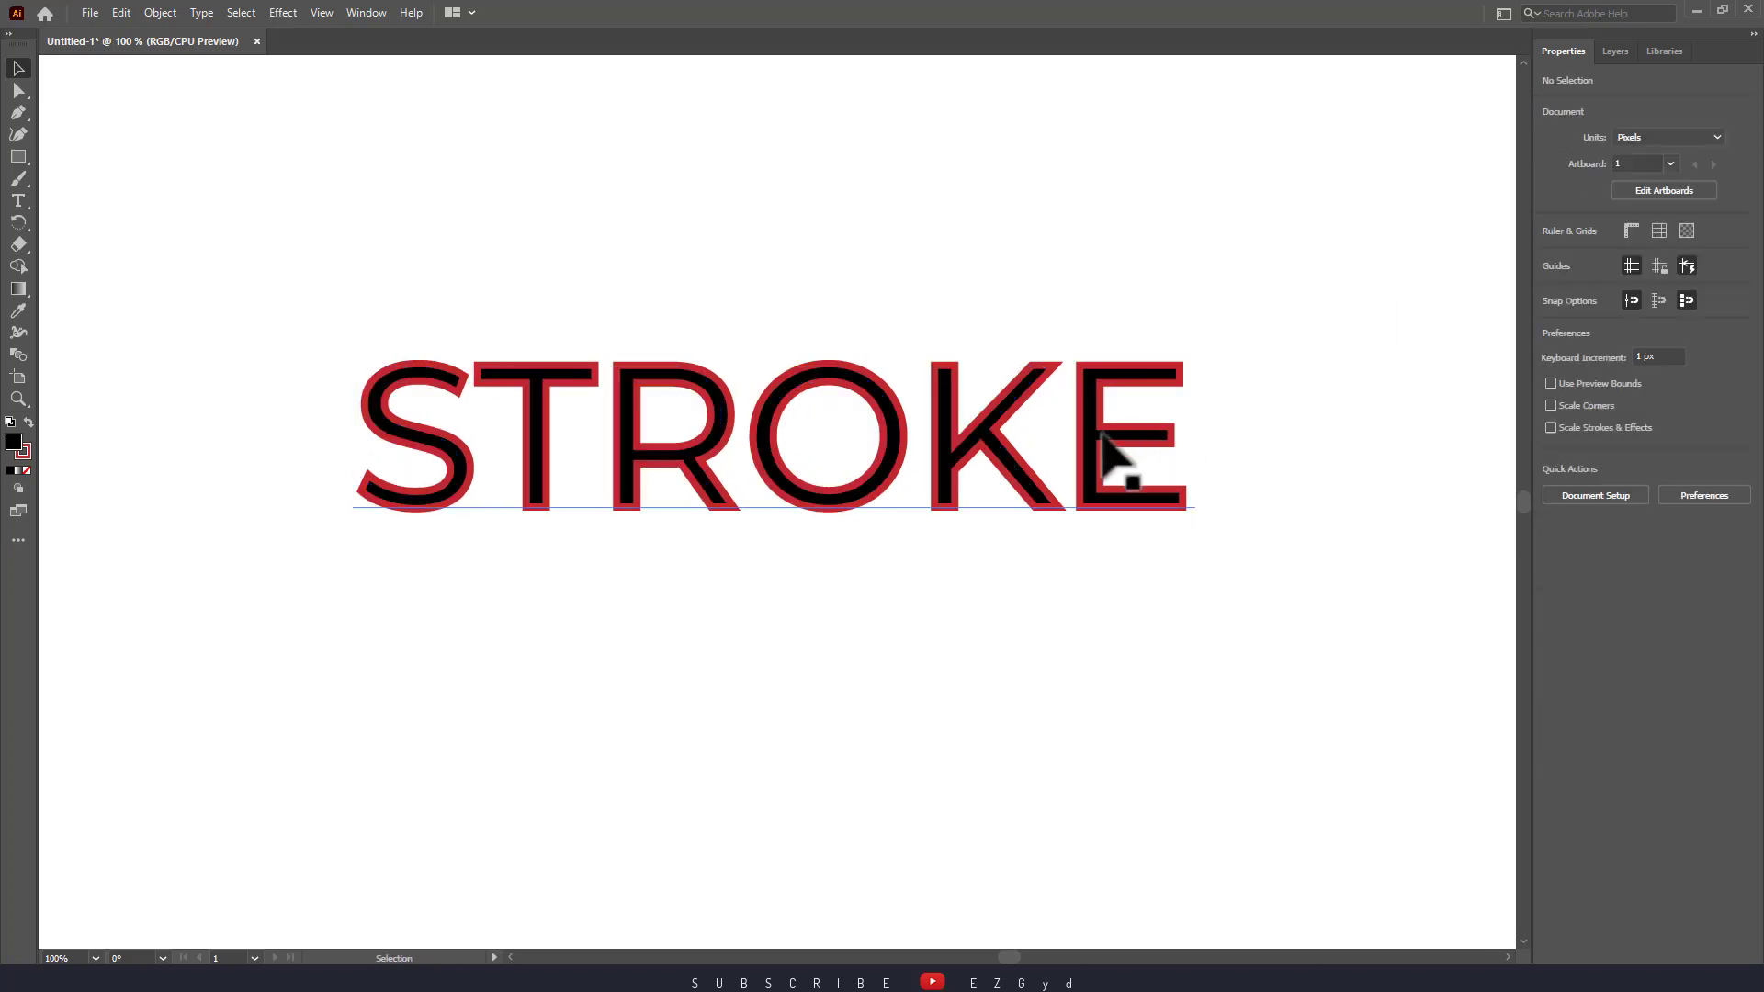
Remove the black fill from the red-outlined STROKE text, keeping only its stroke.
click(1105, 466)
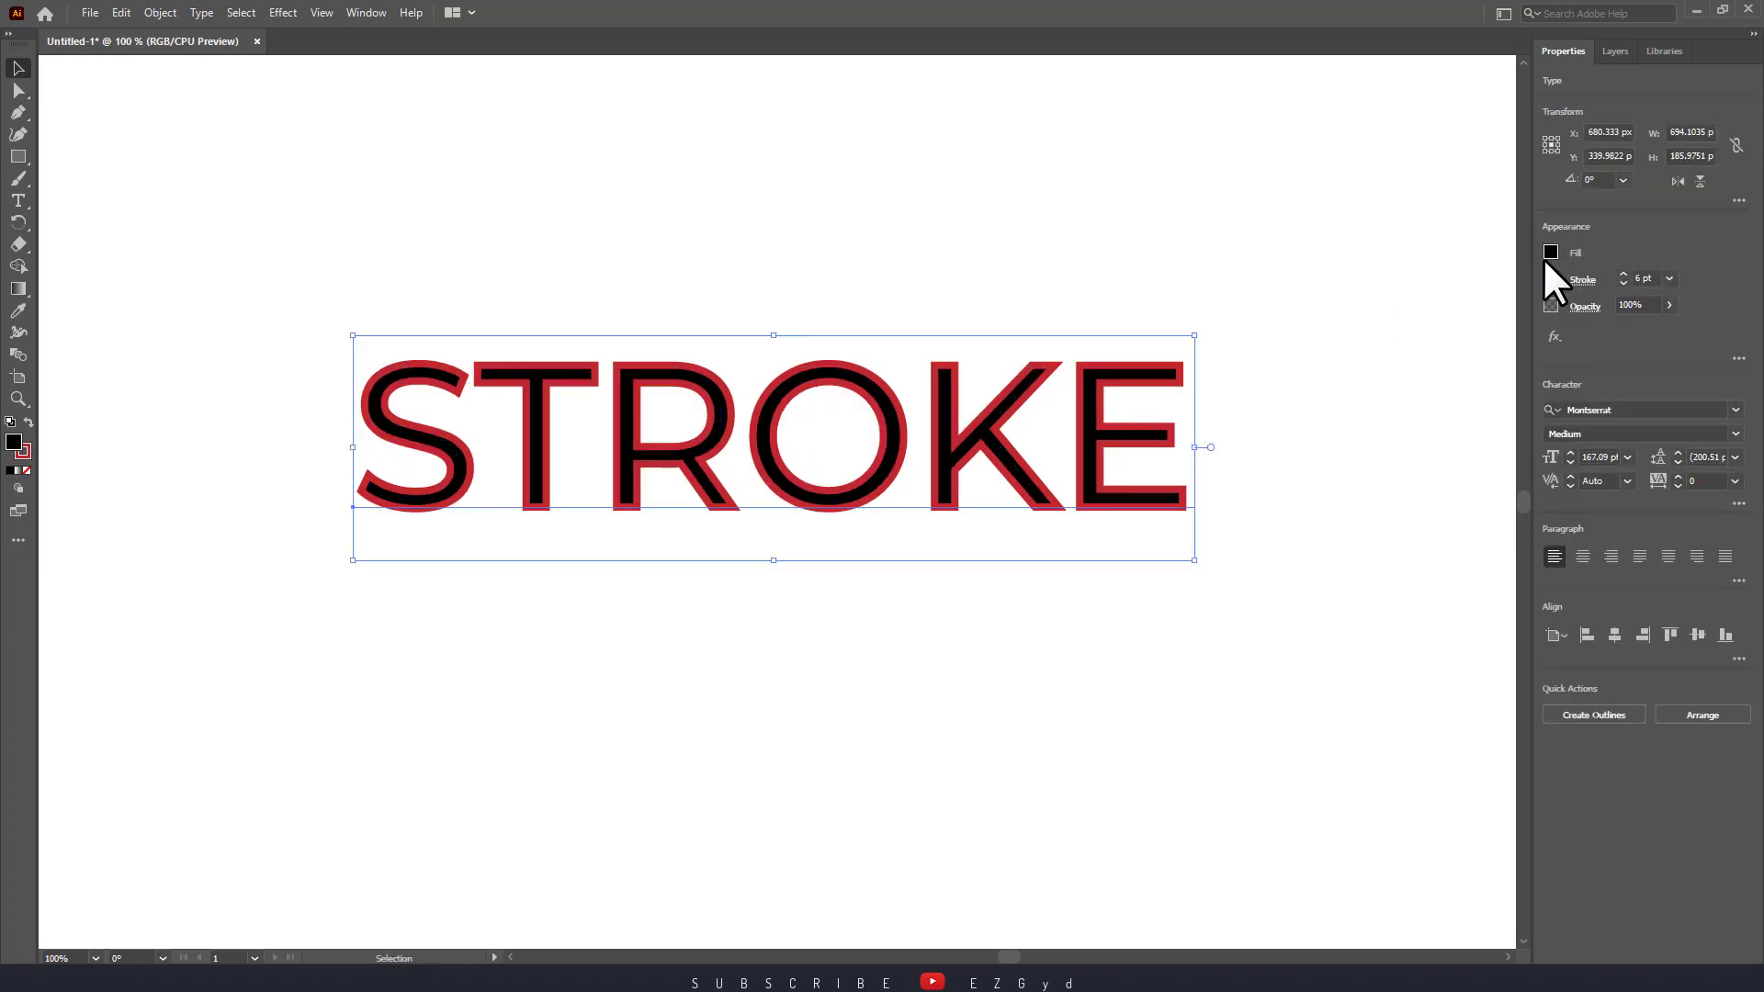
click(1552, 255)
click(1350, 317)
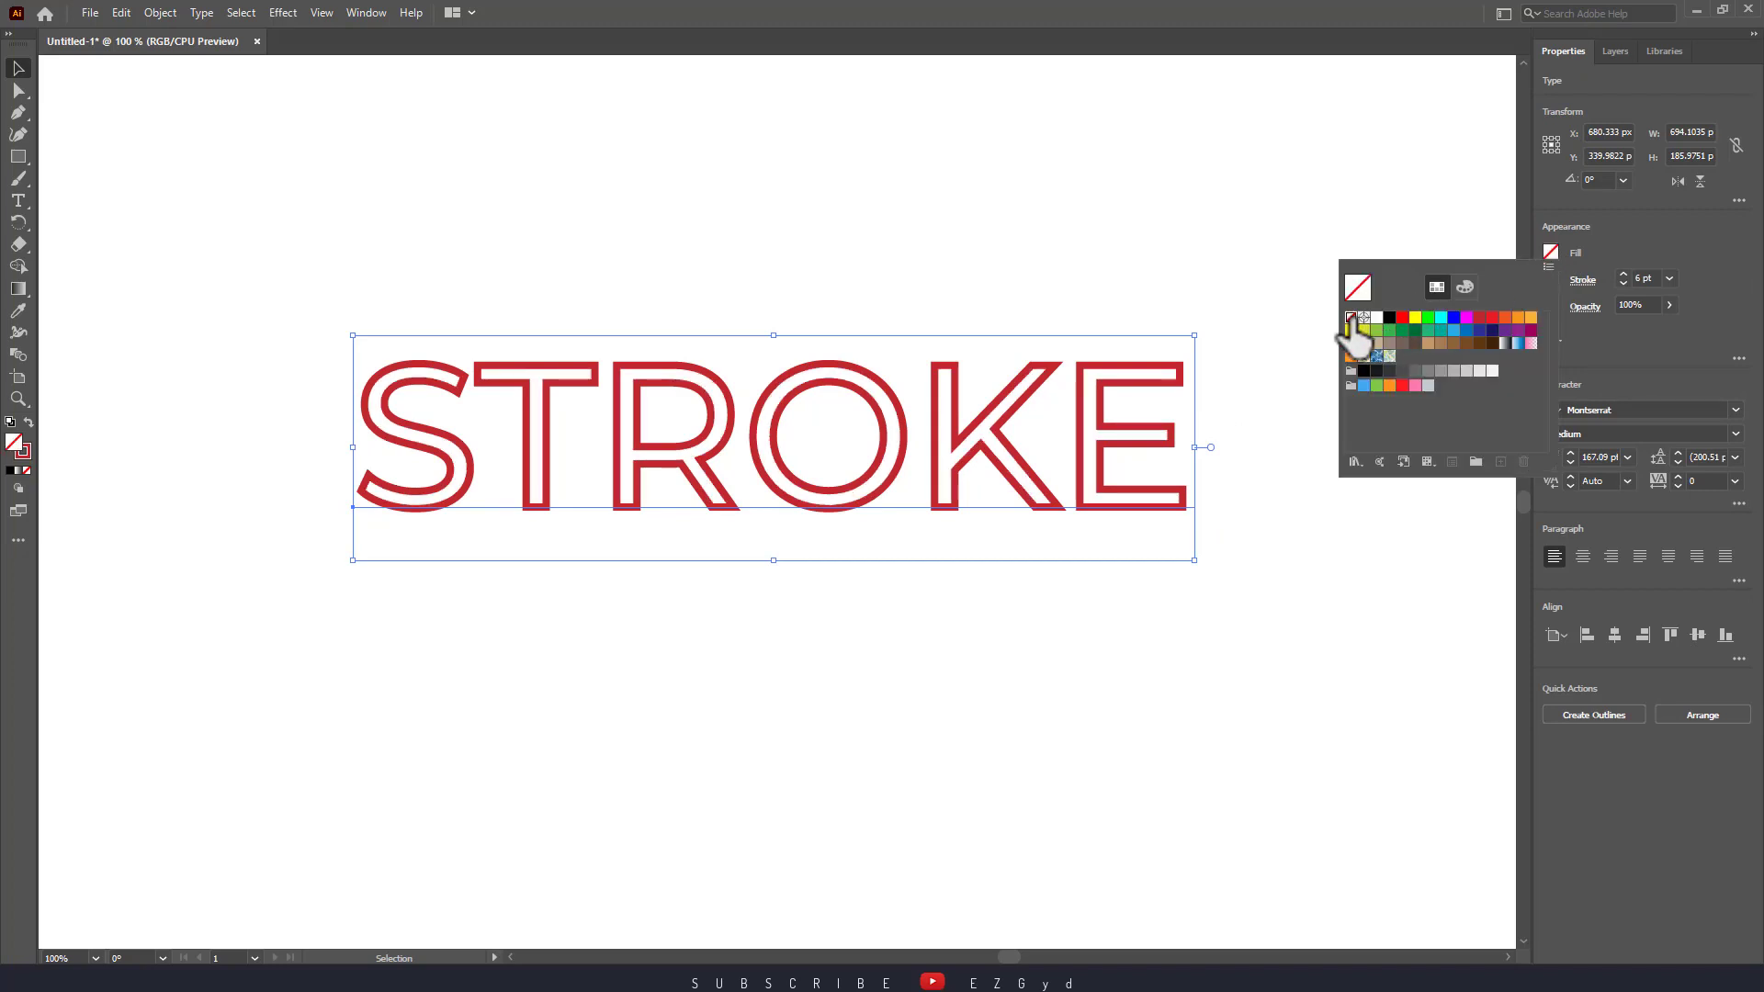
click(1219, 239)
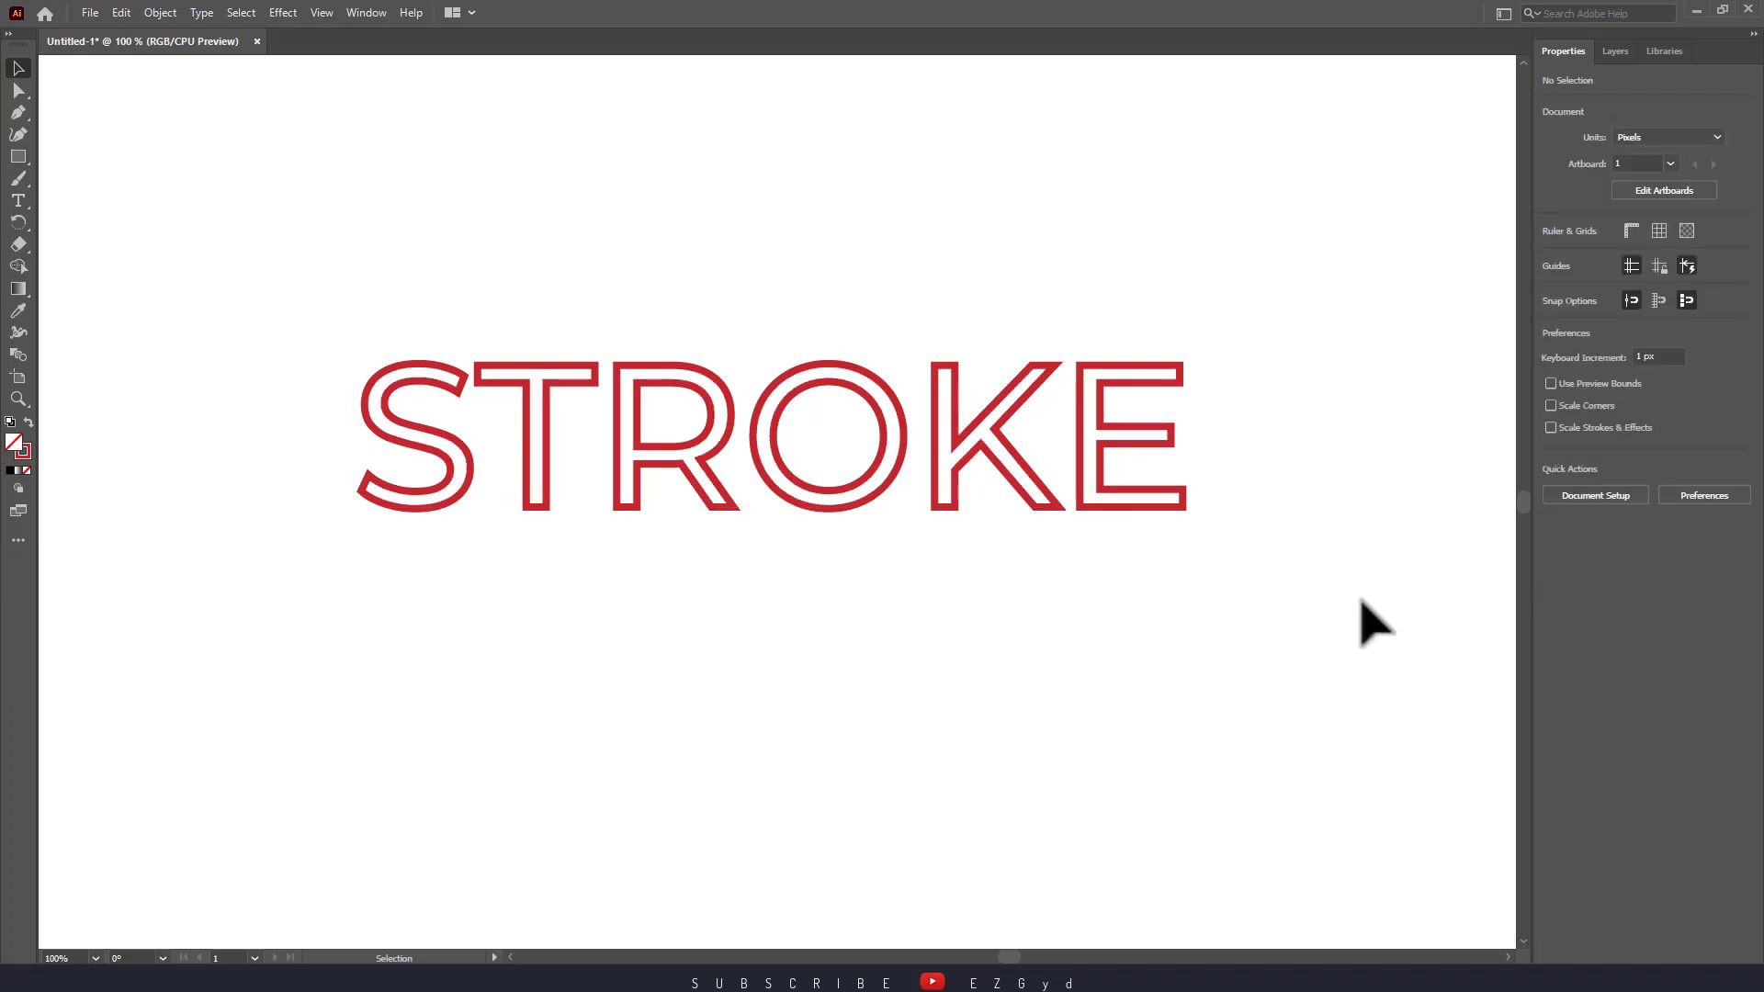
click(1138, 505)
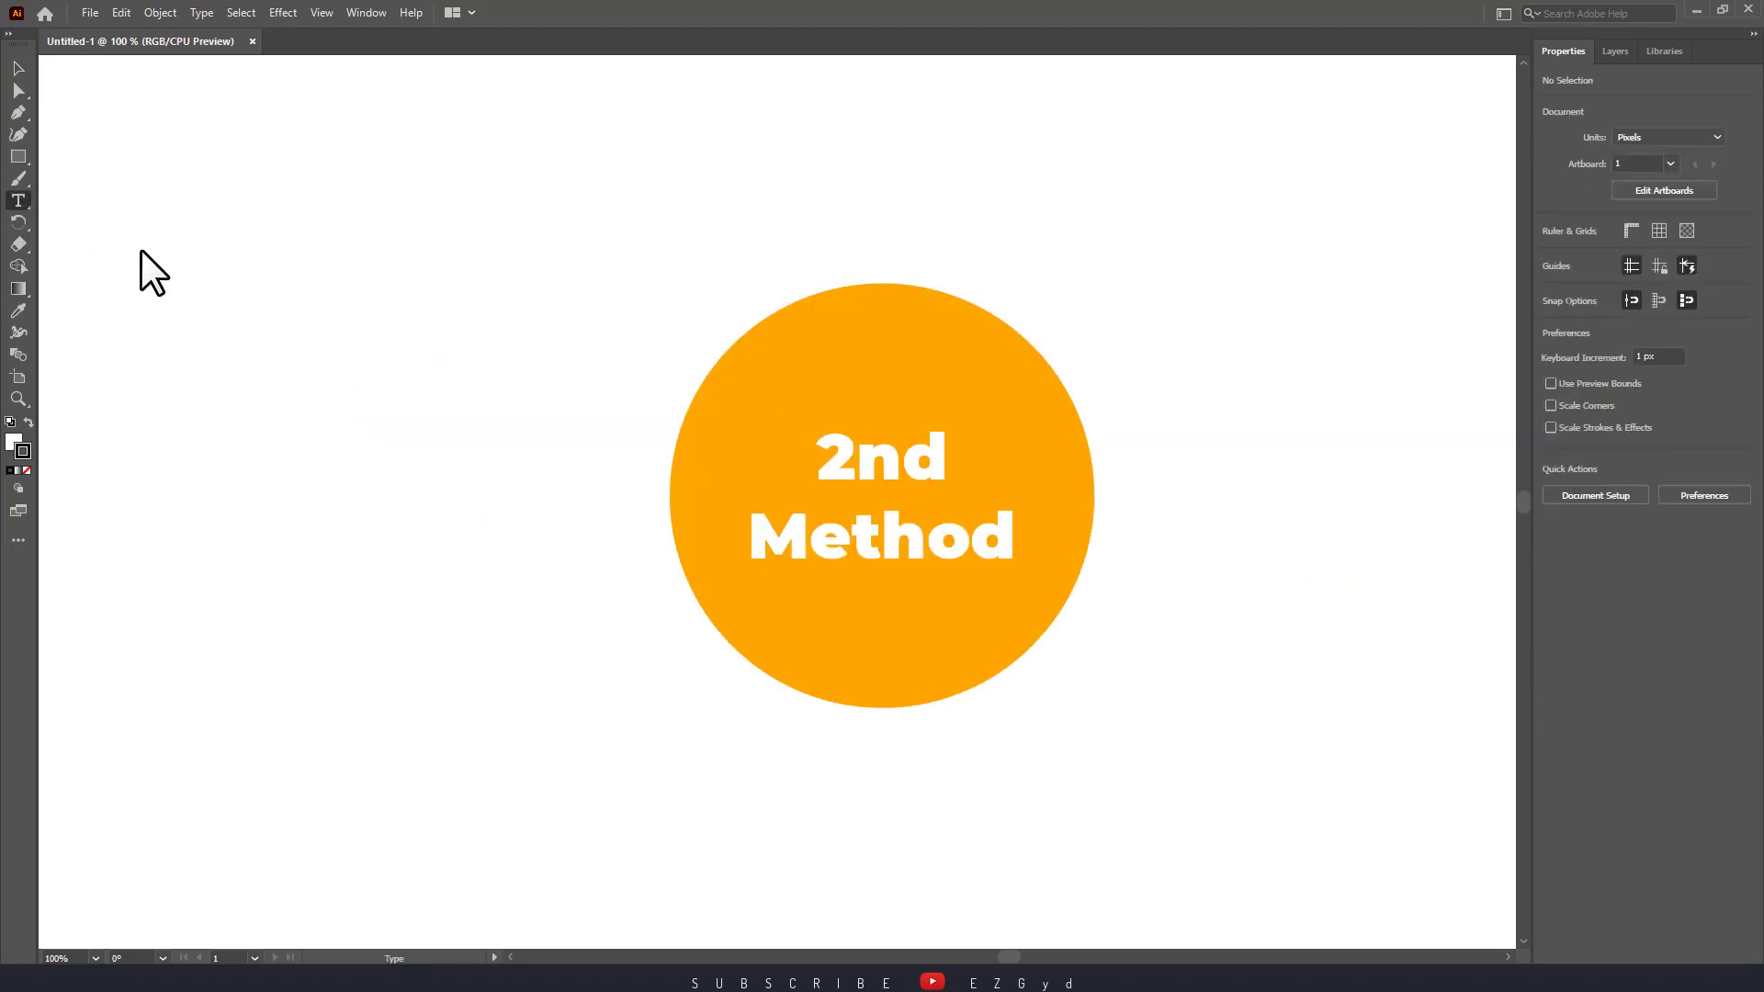
Add the text "STROKE" to the blank canvas and move it down toward the middle.
click(425, 384)
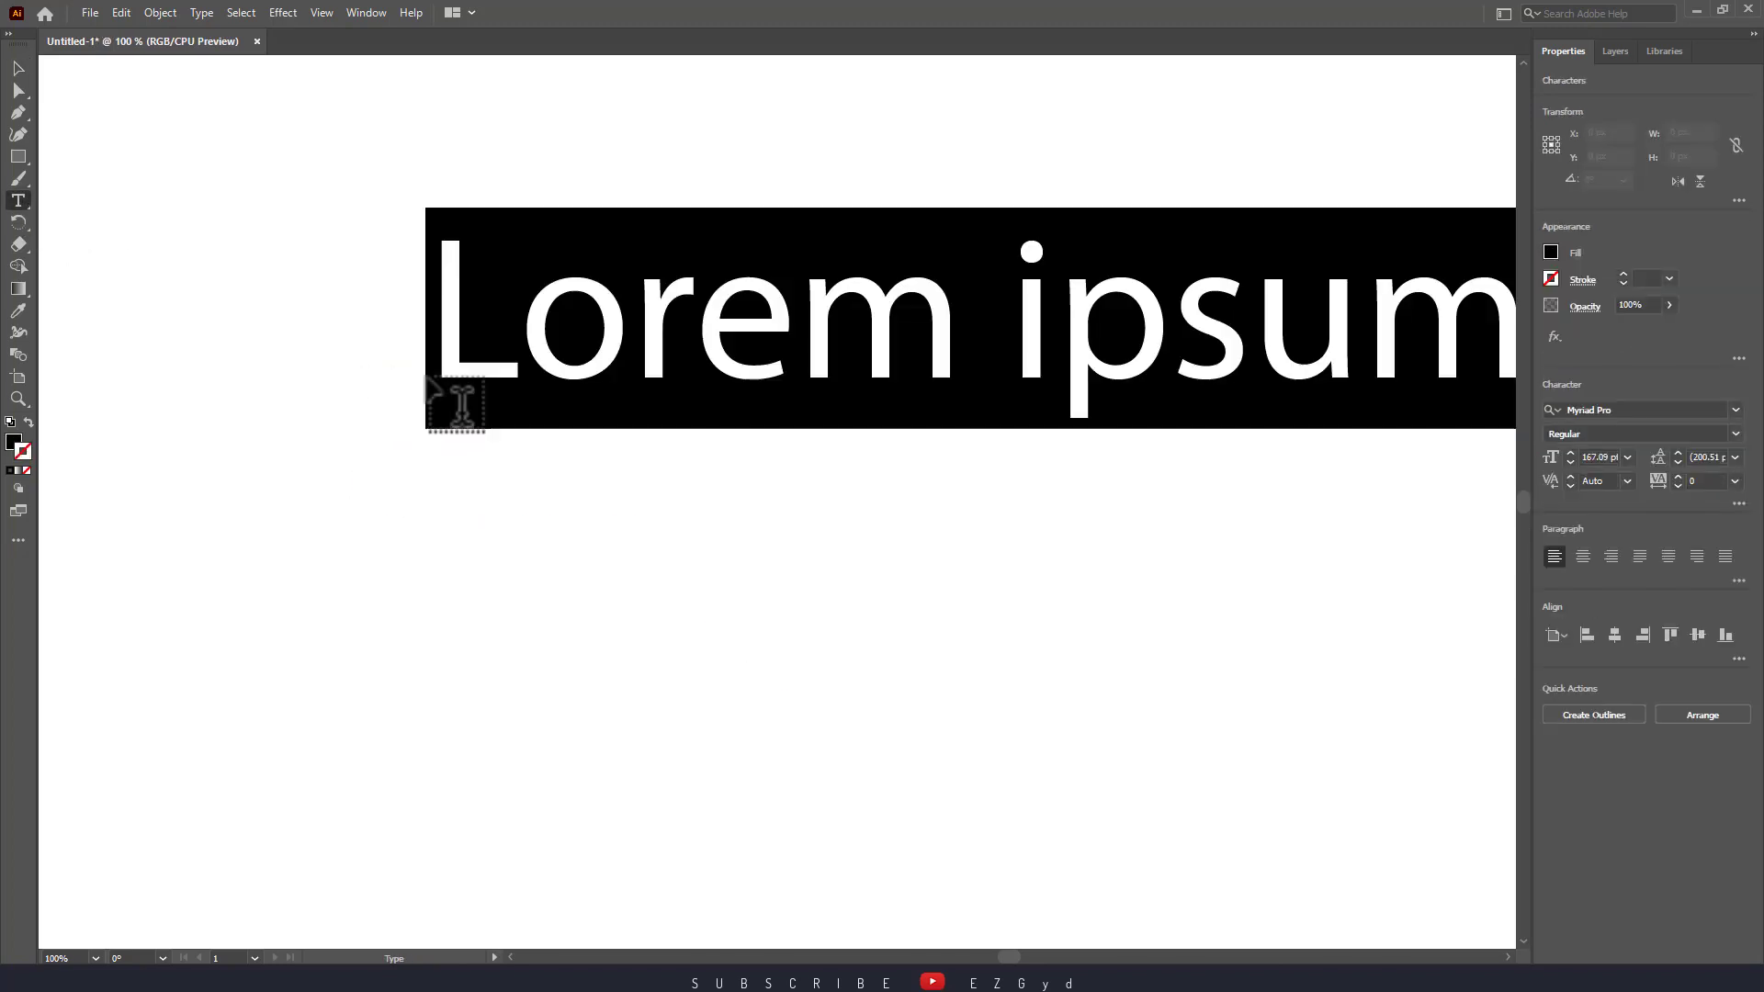
text(STROKE)
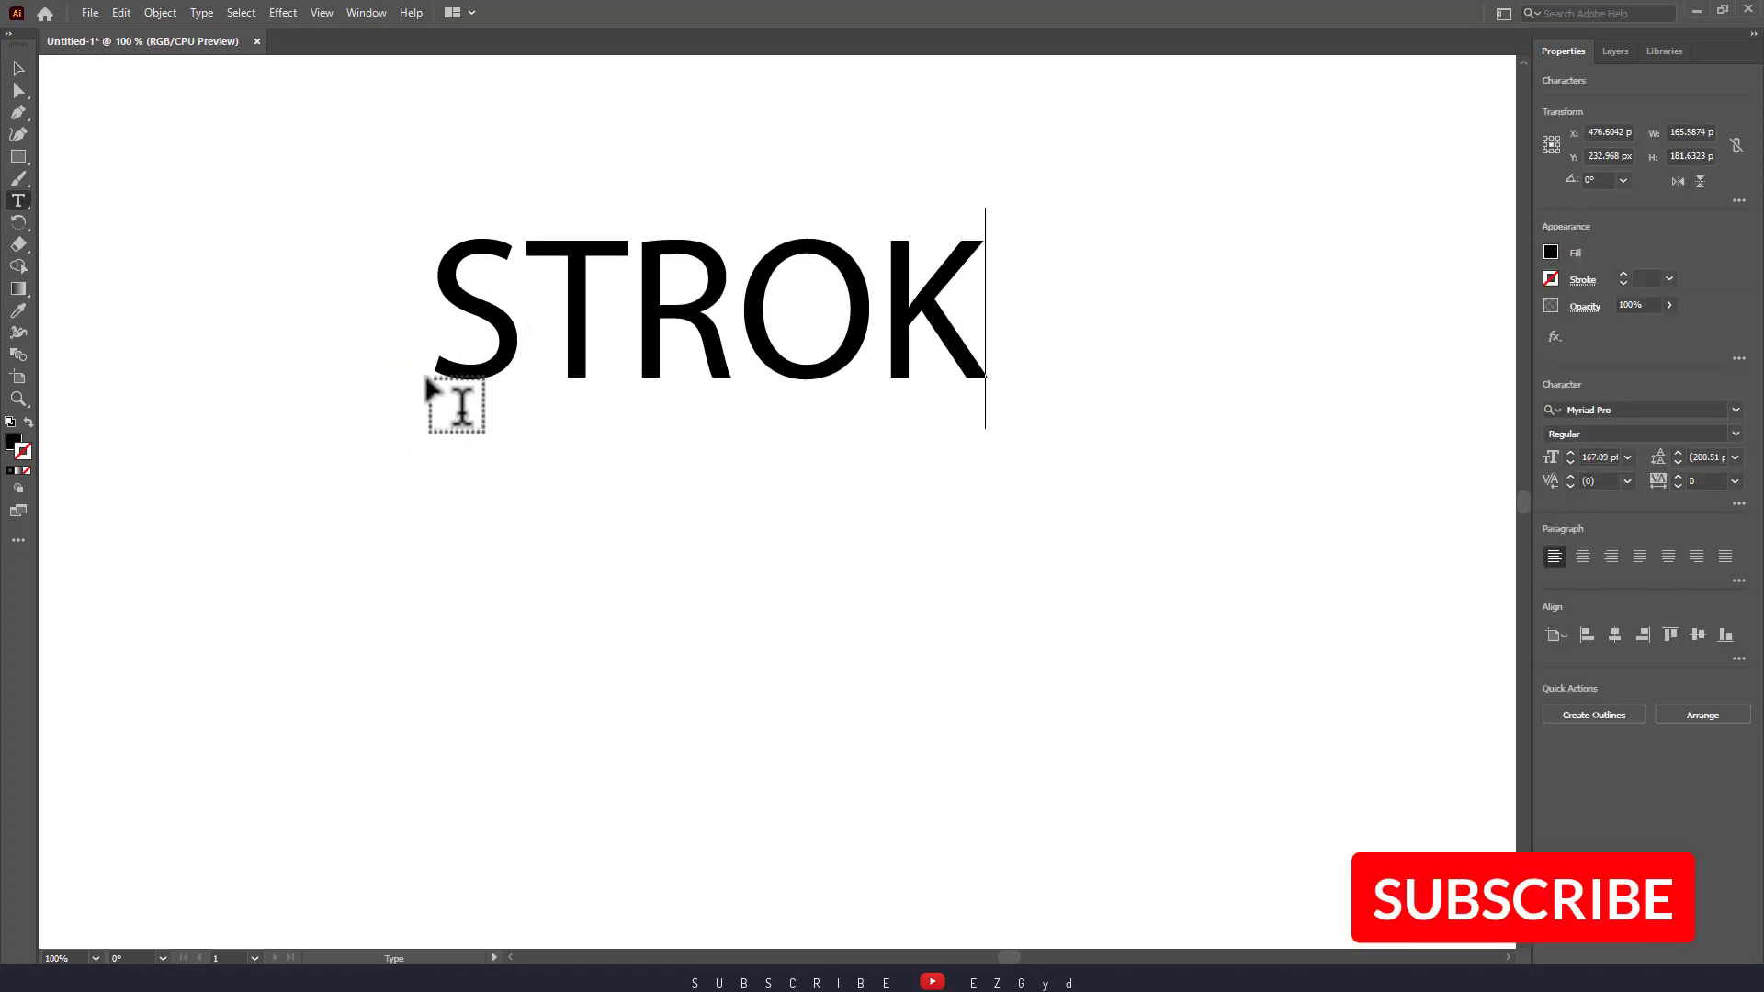
click(18, 68)
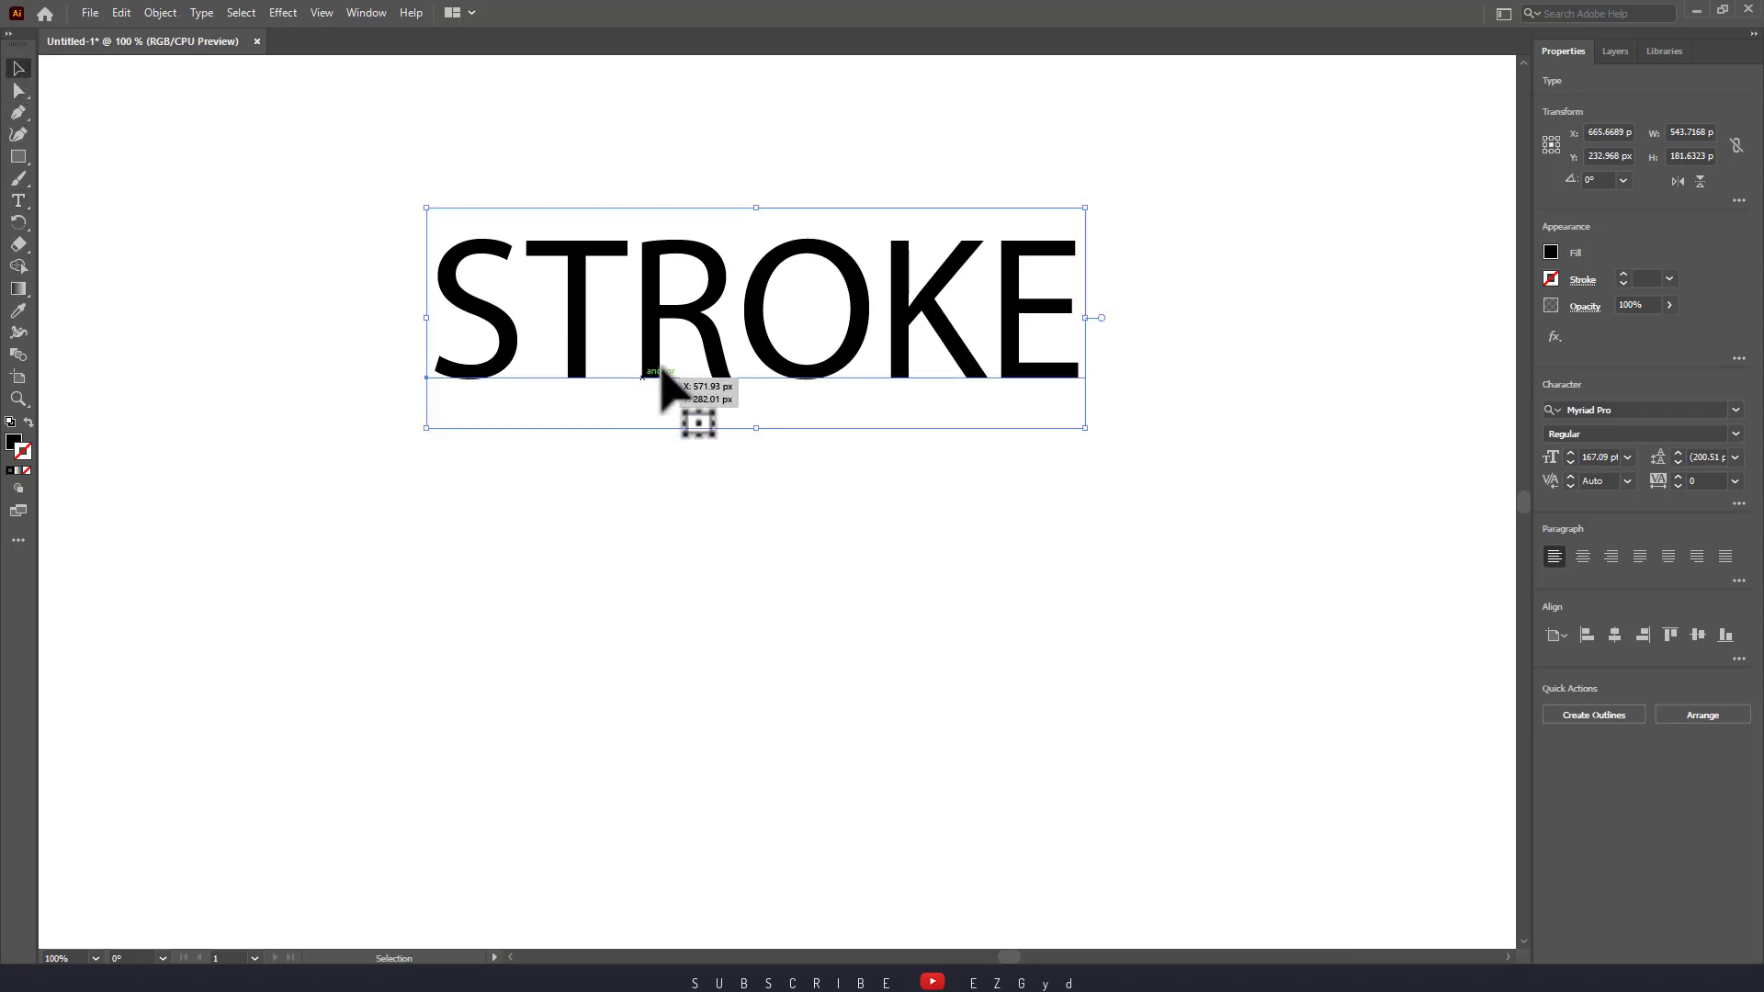
drag(670, 394, 660, 534)
click(1063, 110)
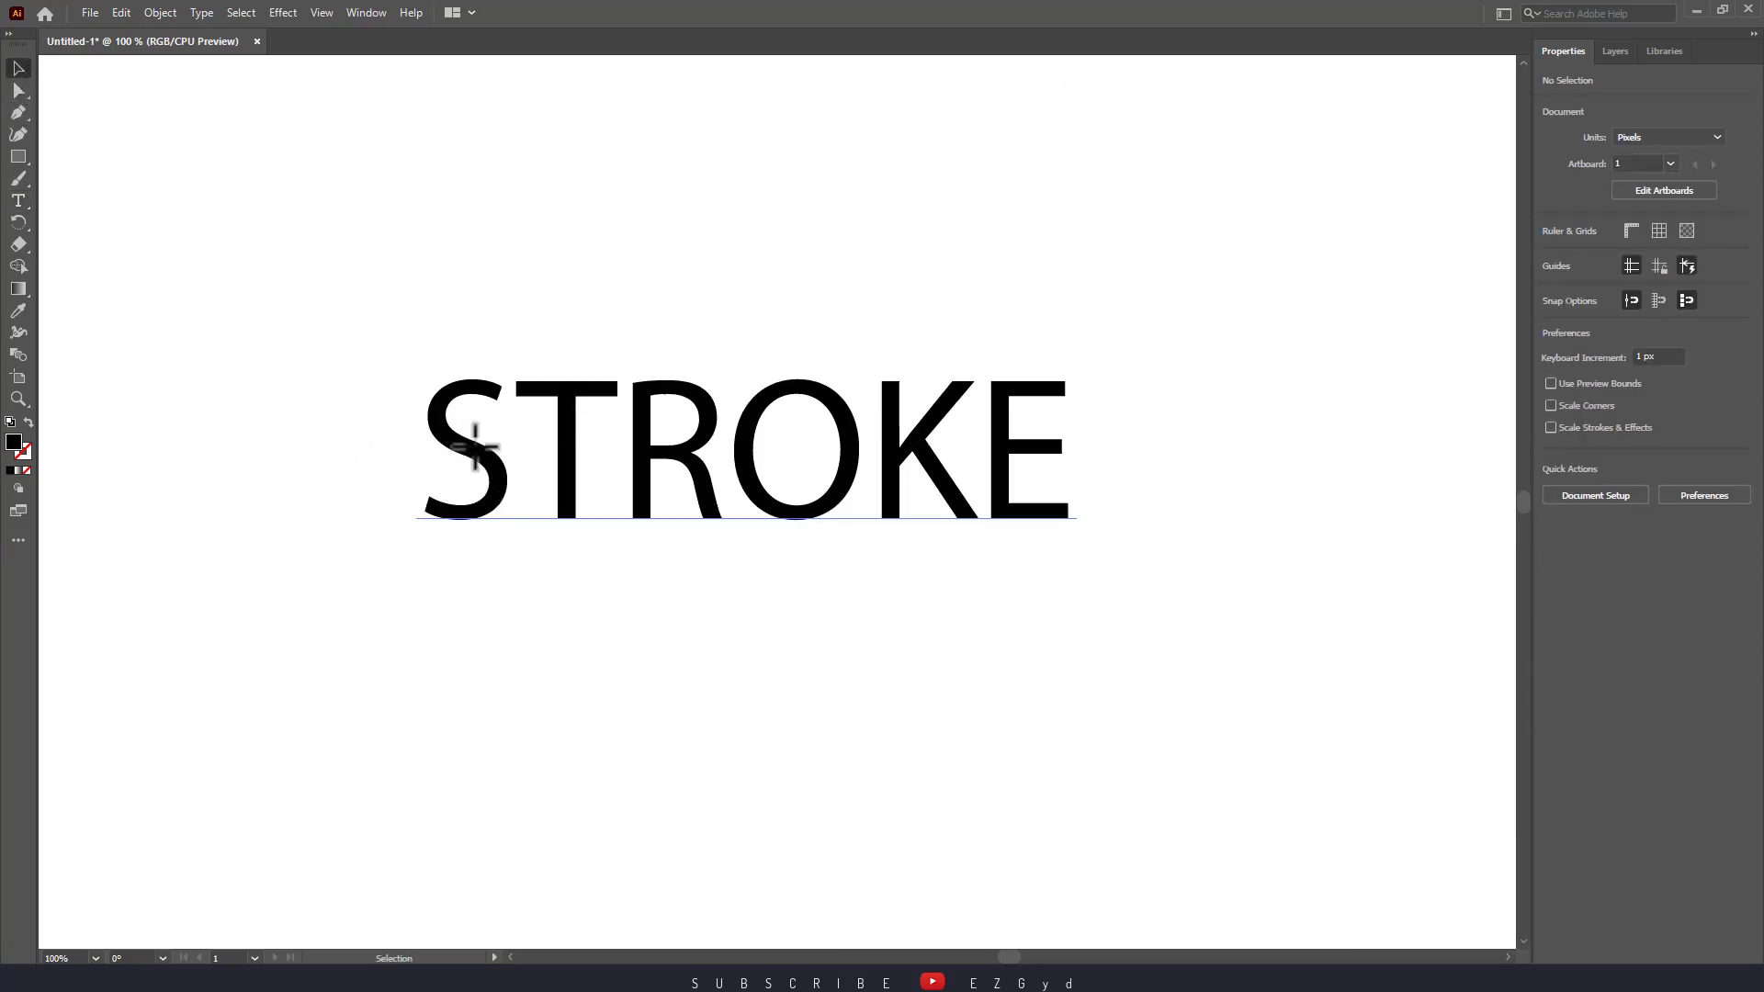
Give the STROKE text a lime-yellow stroke, colour C7FF2E, picked from the colour spectrum.
click(472, 444)
click(26, 452)
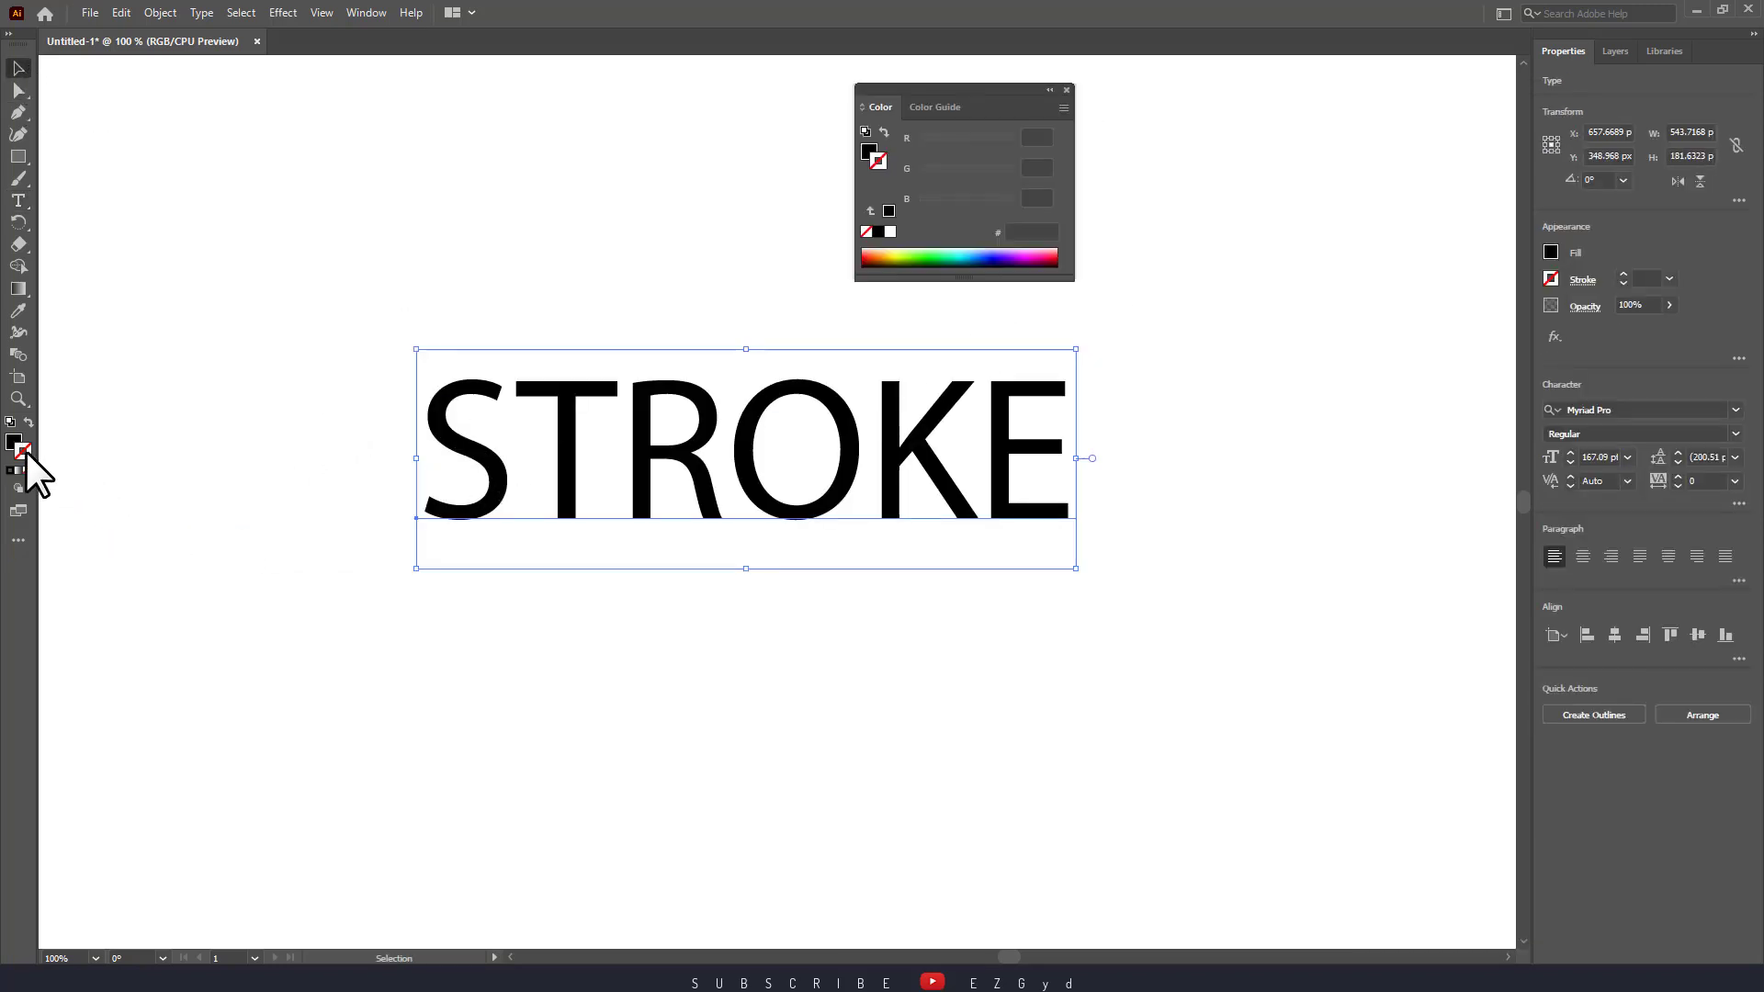
drag(997, 255, 1032, 263)
click(907, 255)
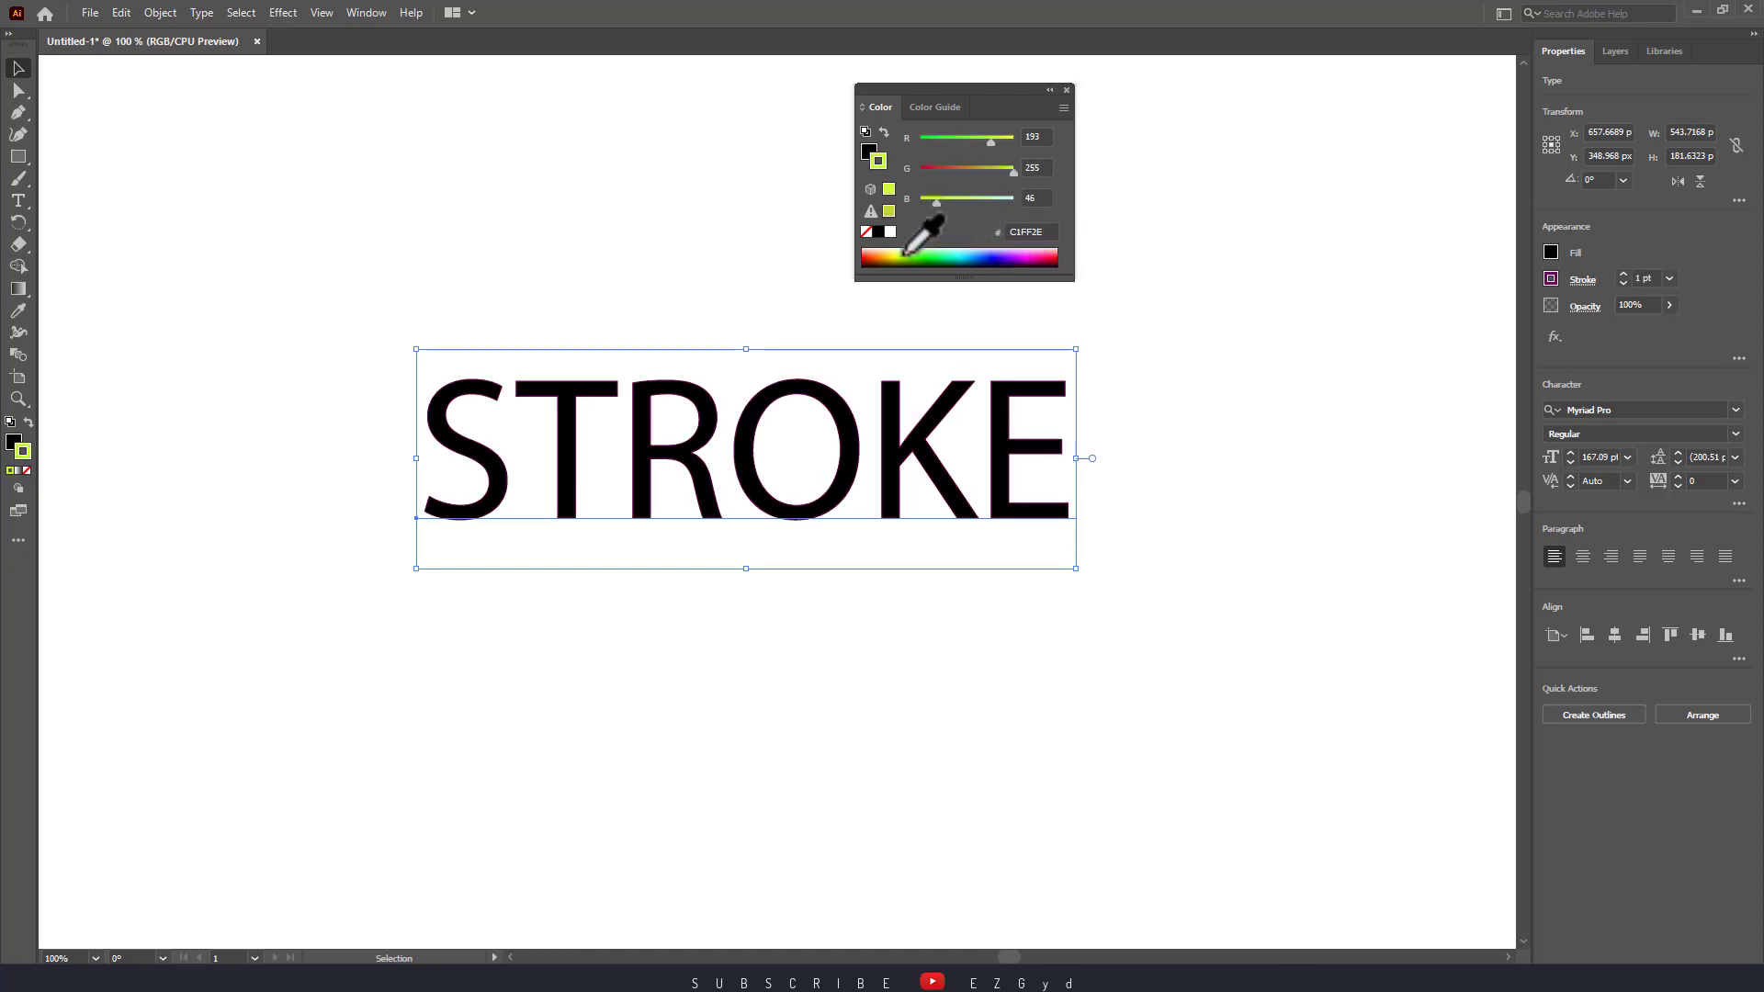
drag(902, 254, 907, 254)
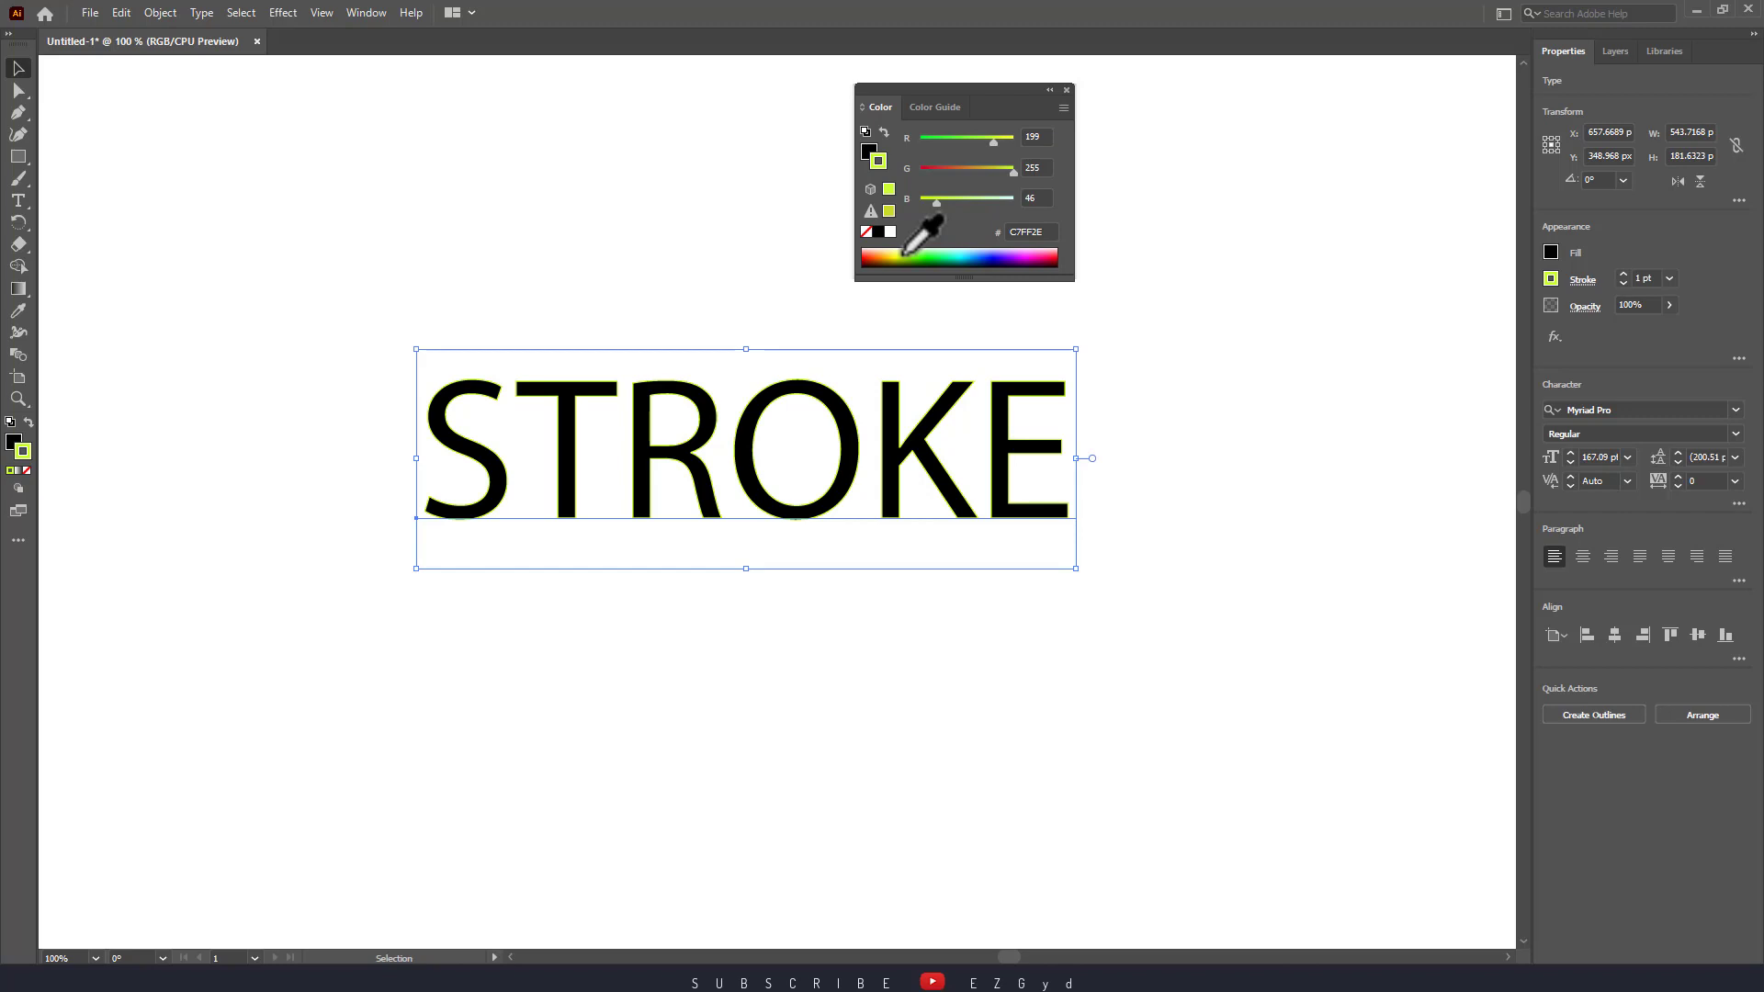
click(1199, 266)
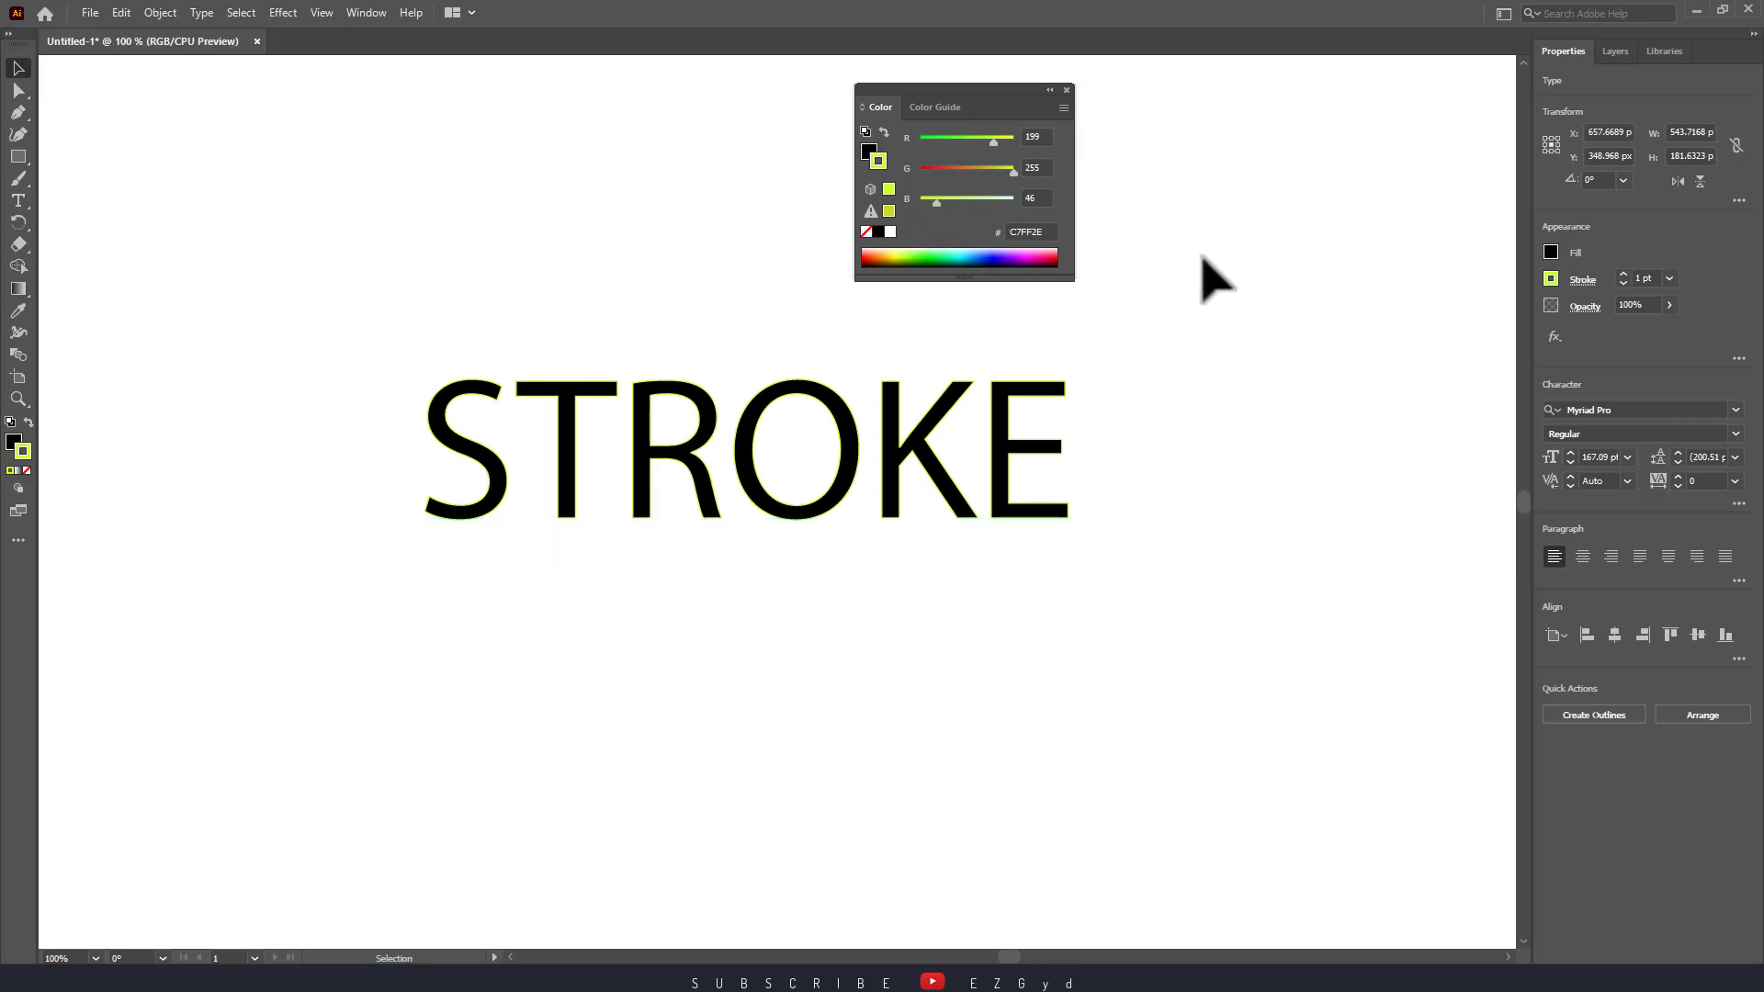
Set the lime outline's stroke weight to 5 pt on the STROKE text.
click(993, 450)
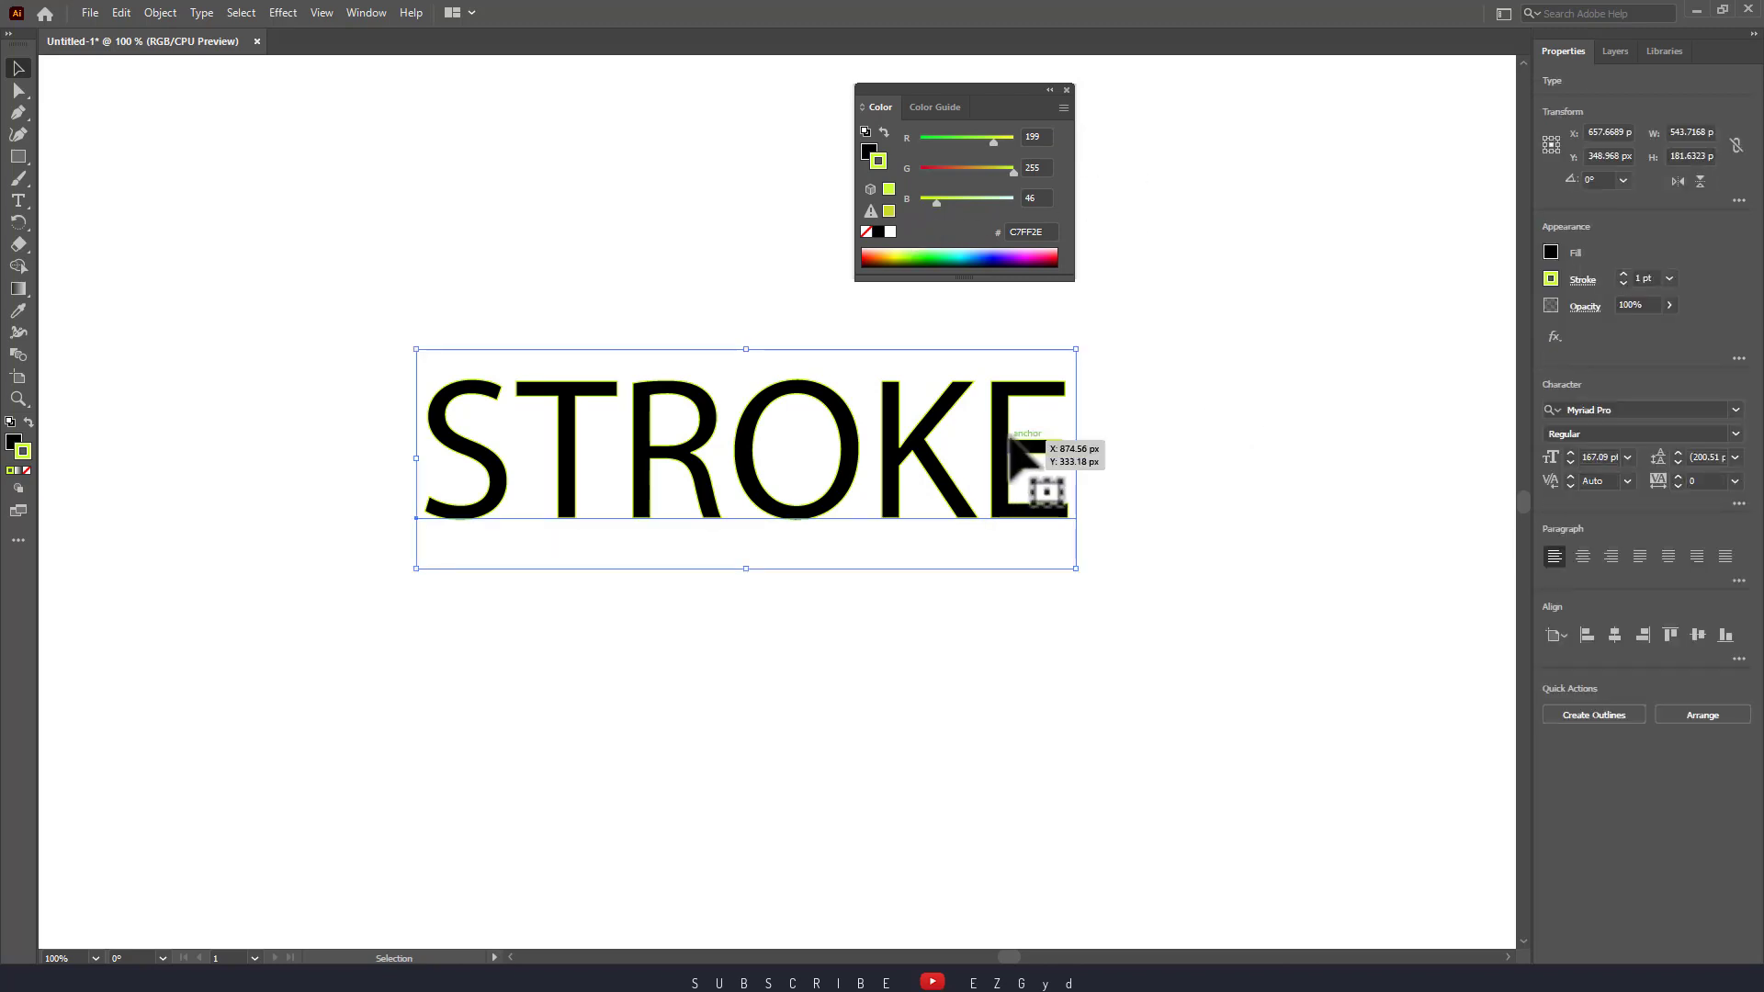
click(1621, 274)
click(1621, 274)
click(1622, 274)
click(1622, 273)
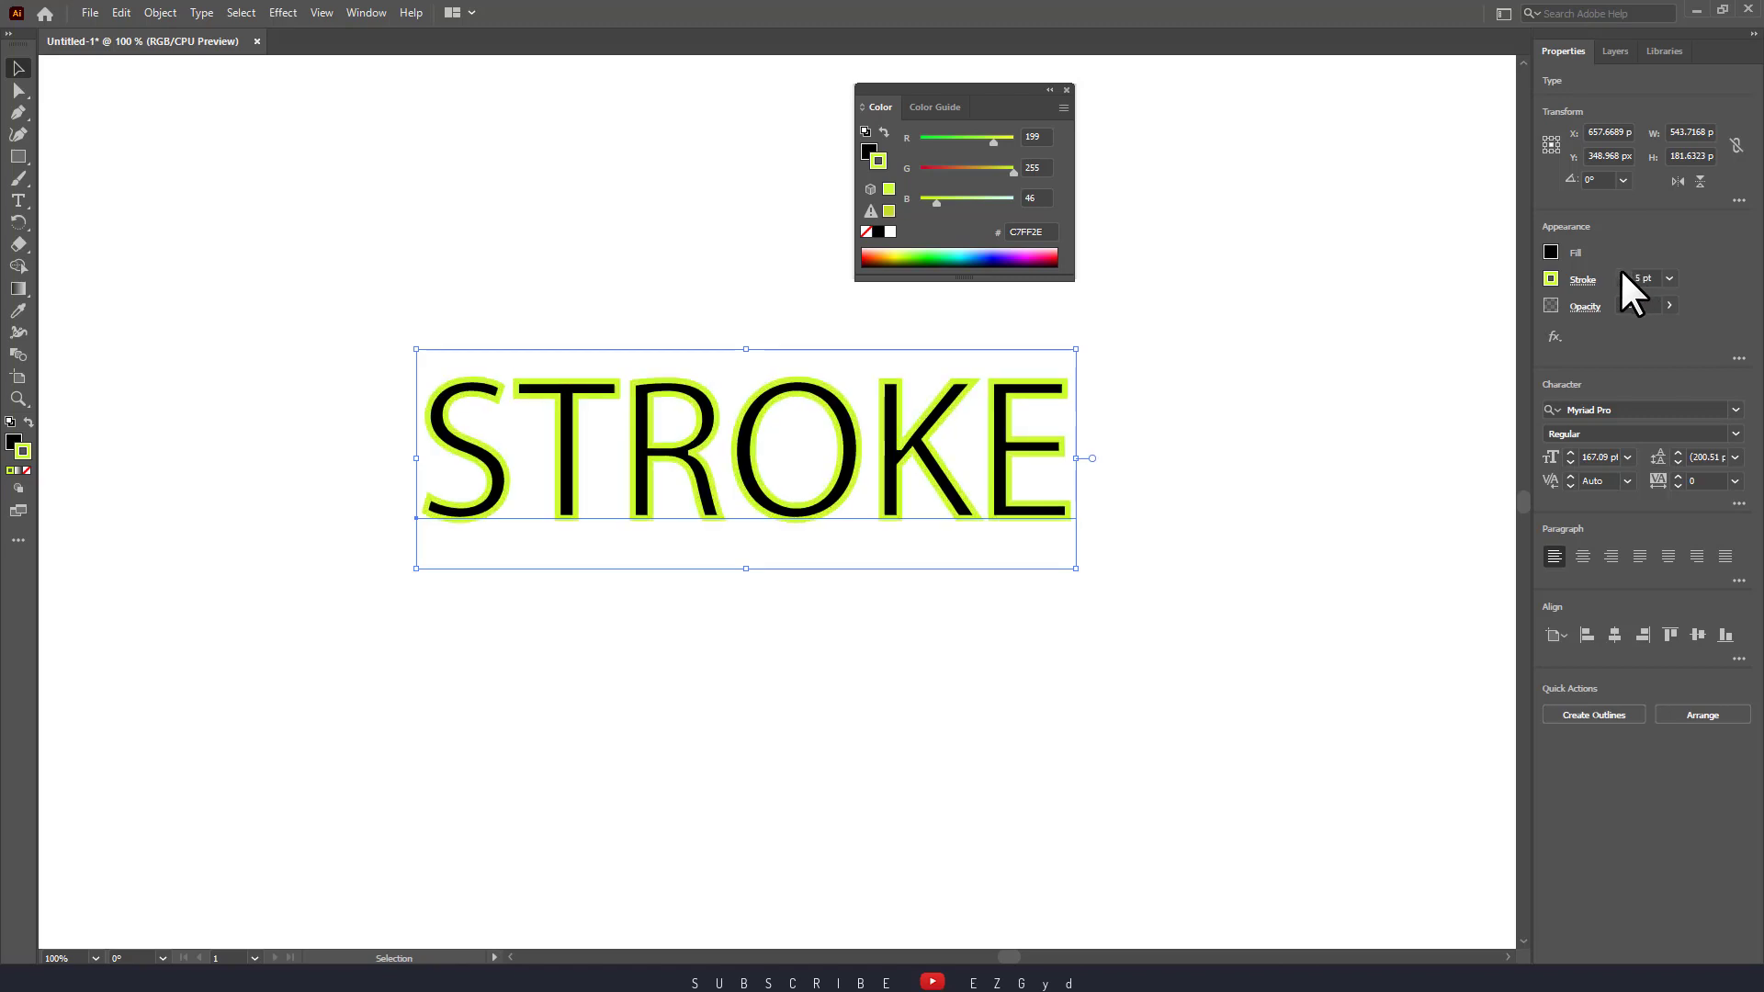
click(1236, 549)
Thin the STROKE text's lime outline to a 3 pt stroke weight.
click(987, 477)
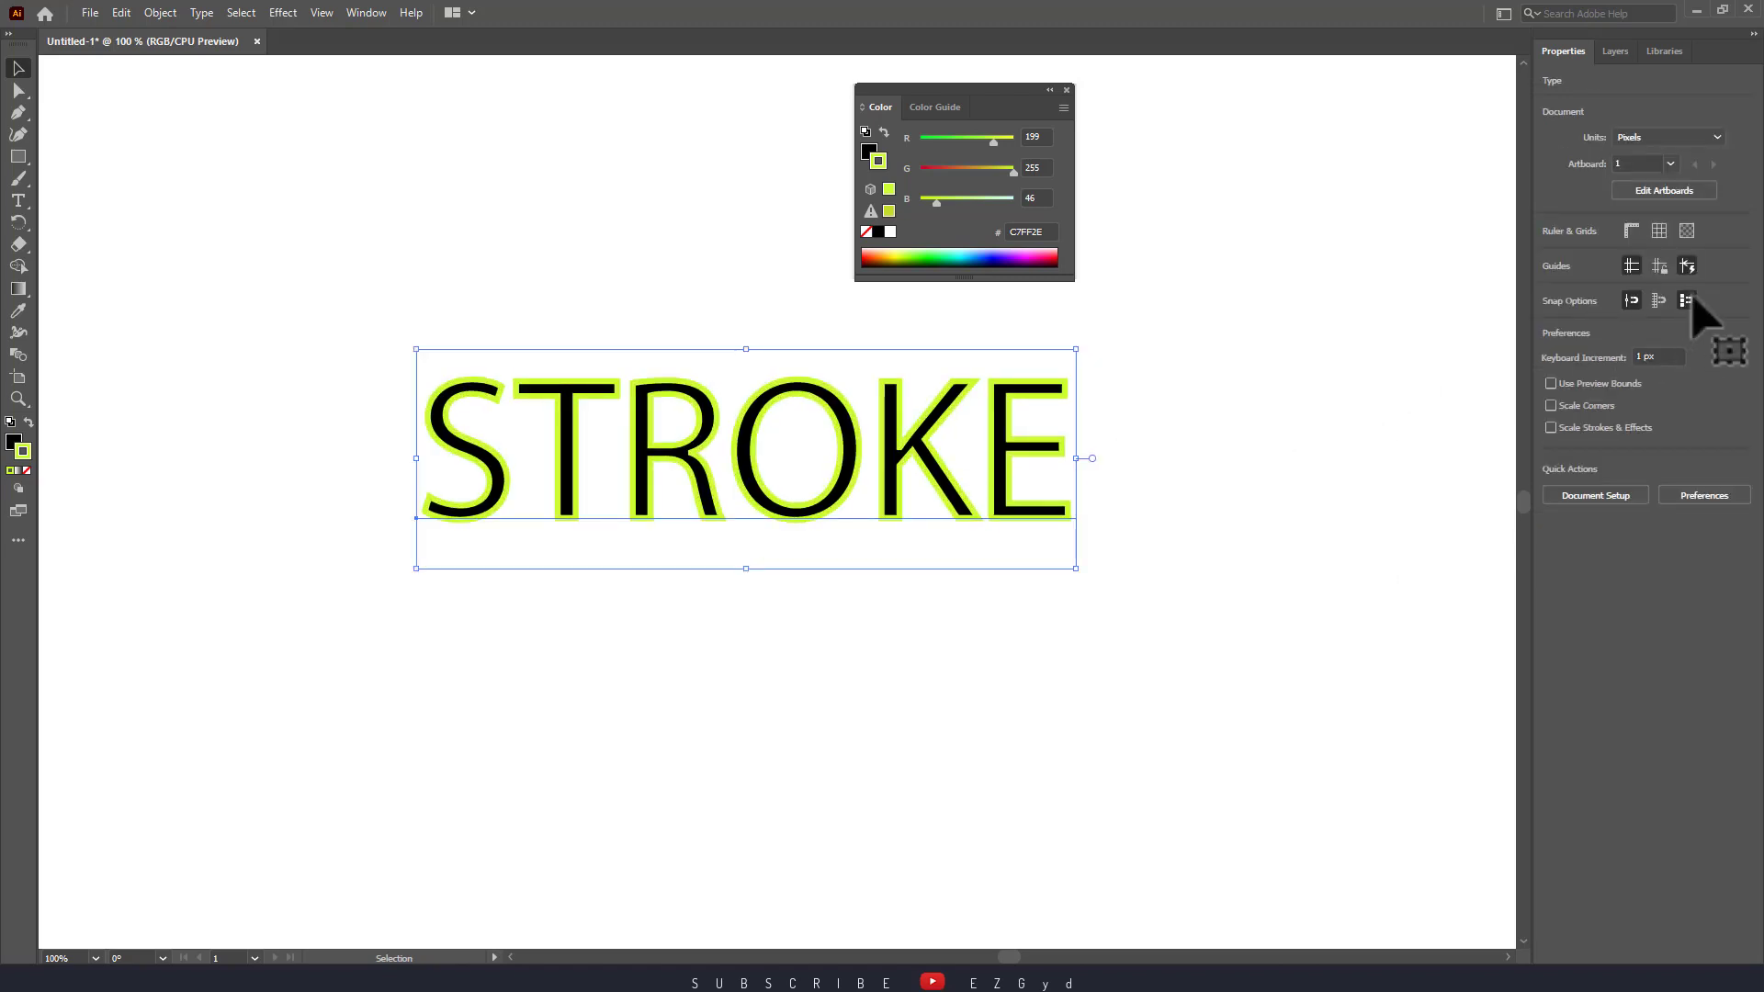
click(1621, 283)
click(1621, 283)
click(1621, 283)
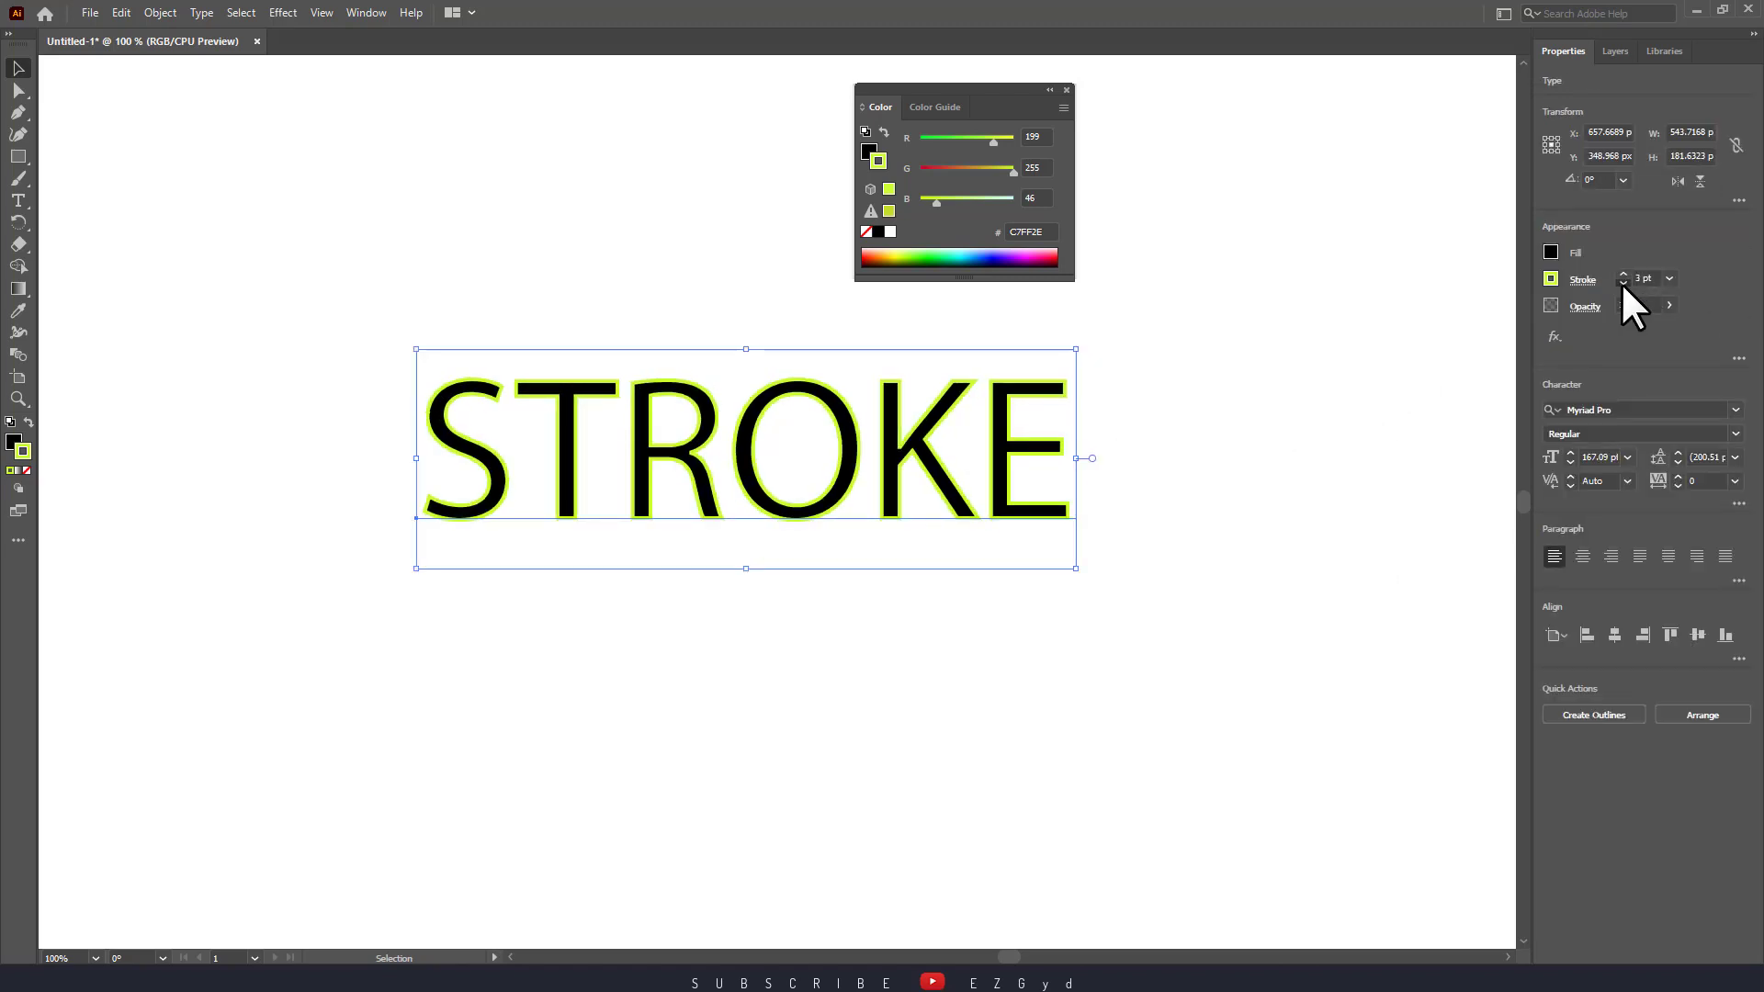
click(1621, 283)
click(1291, 410)
click(1016, 492)
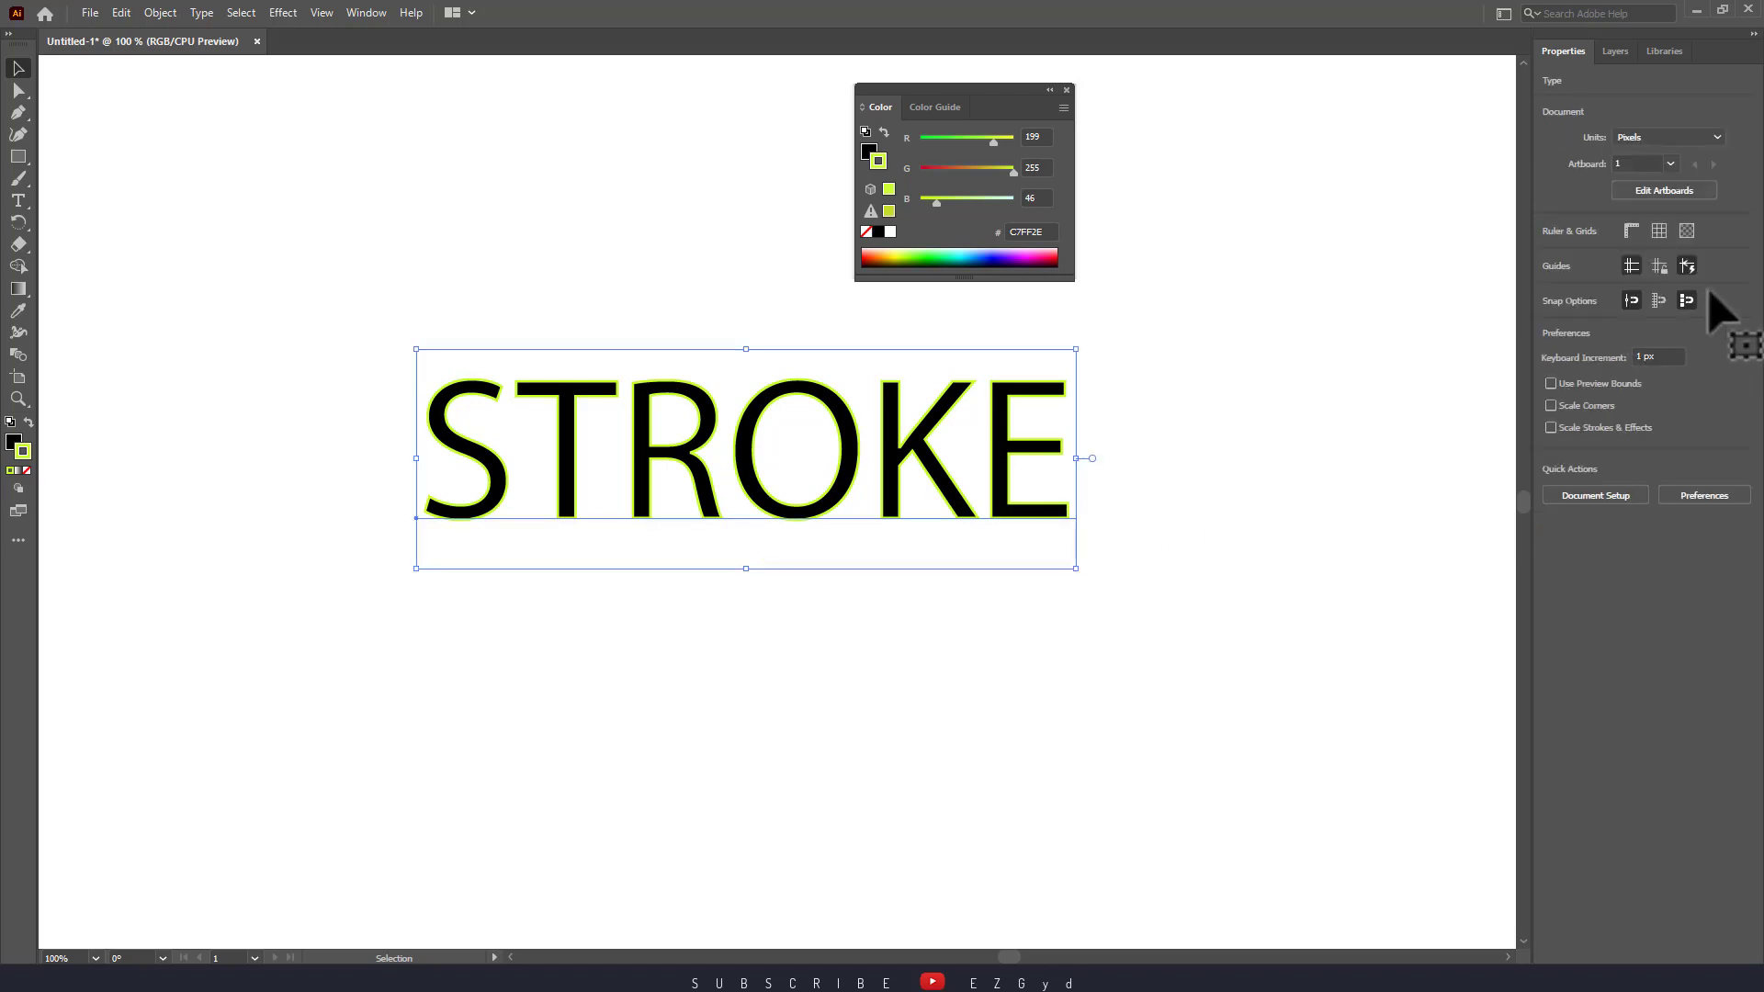
click(1622, 274)
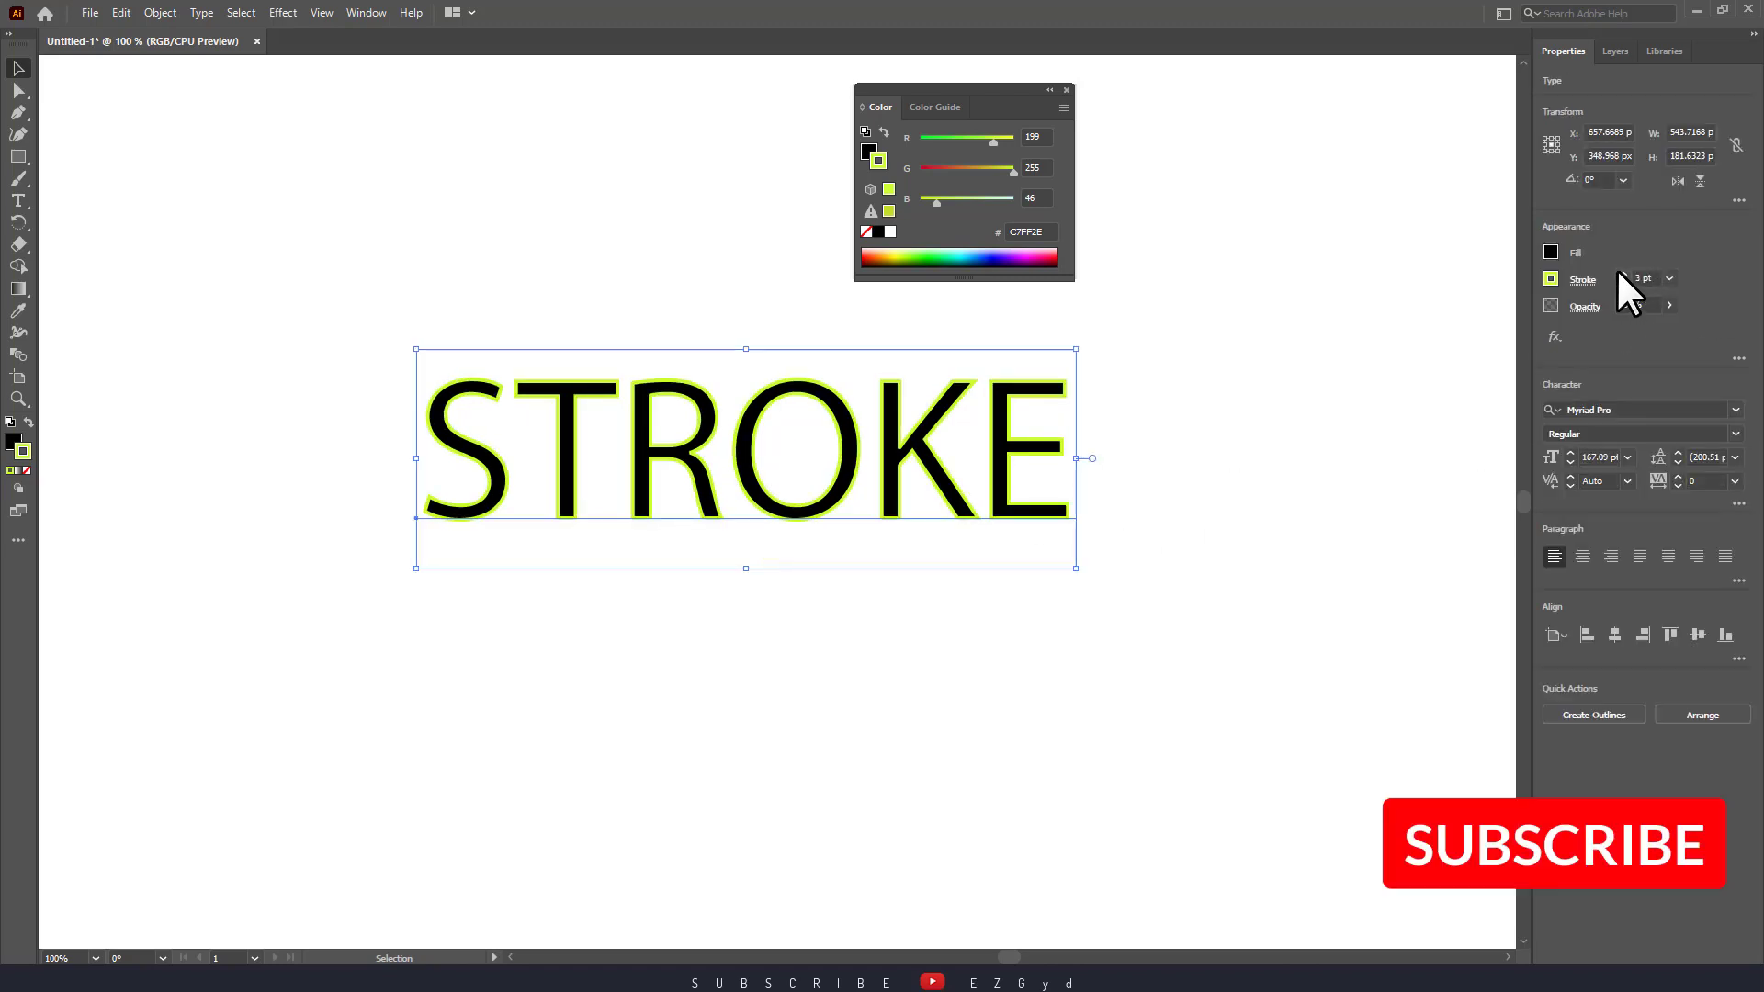
Remove the STROKE text's black fill and change its stroke colour to crimson, B90049.
click(1552, 252)
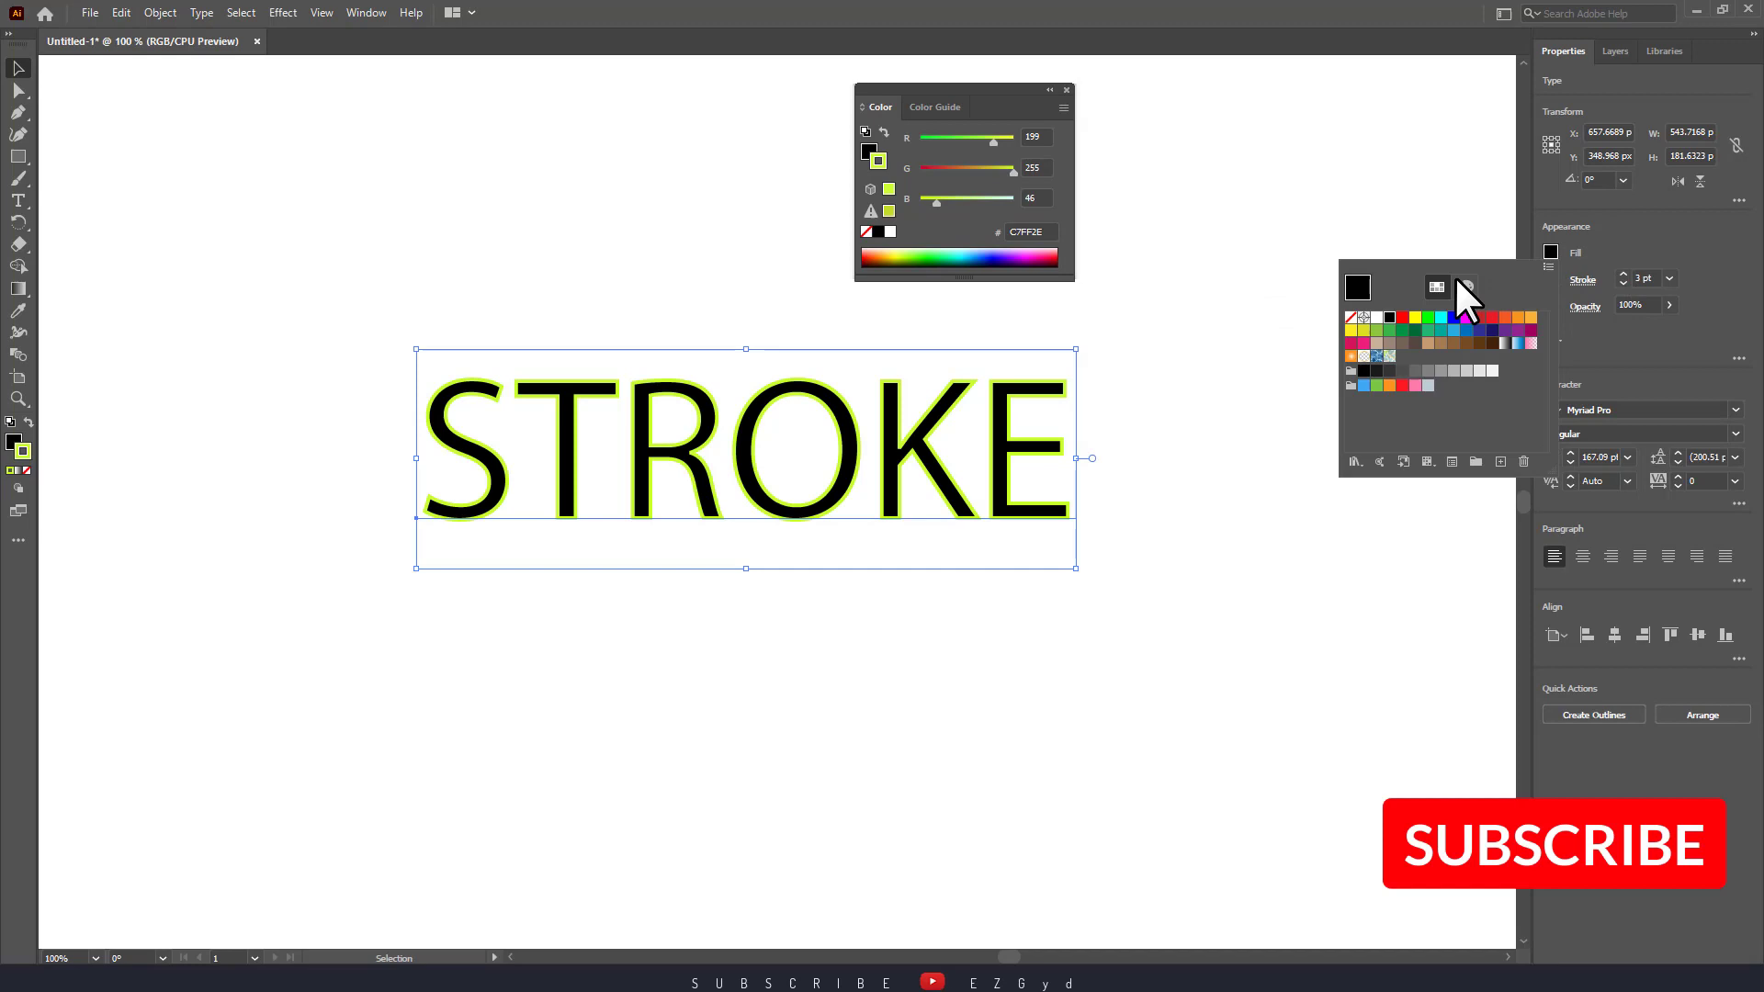
click(1352, 319)
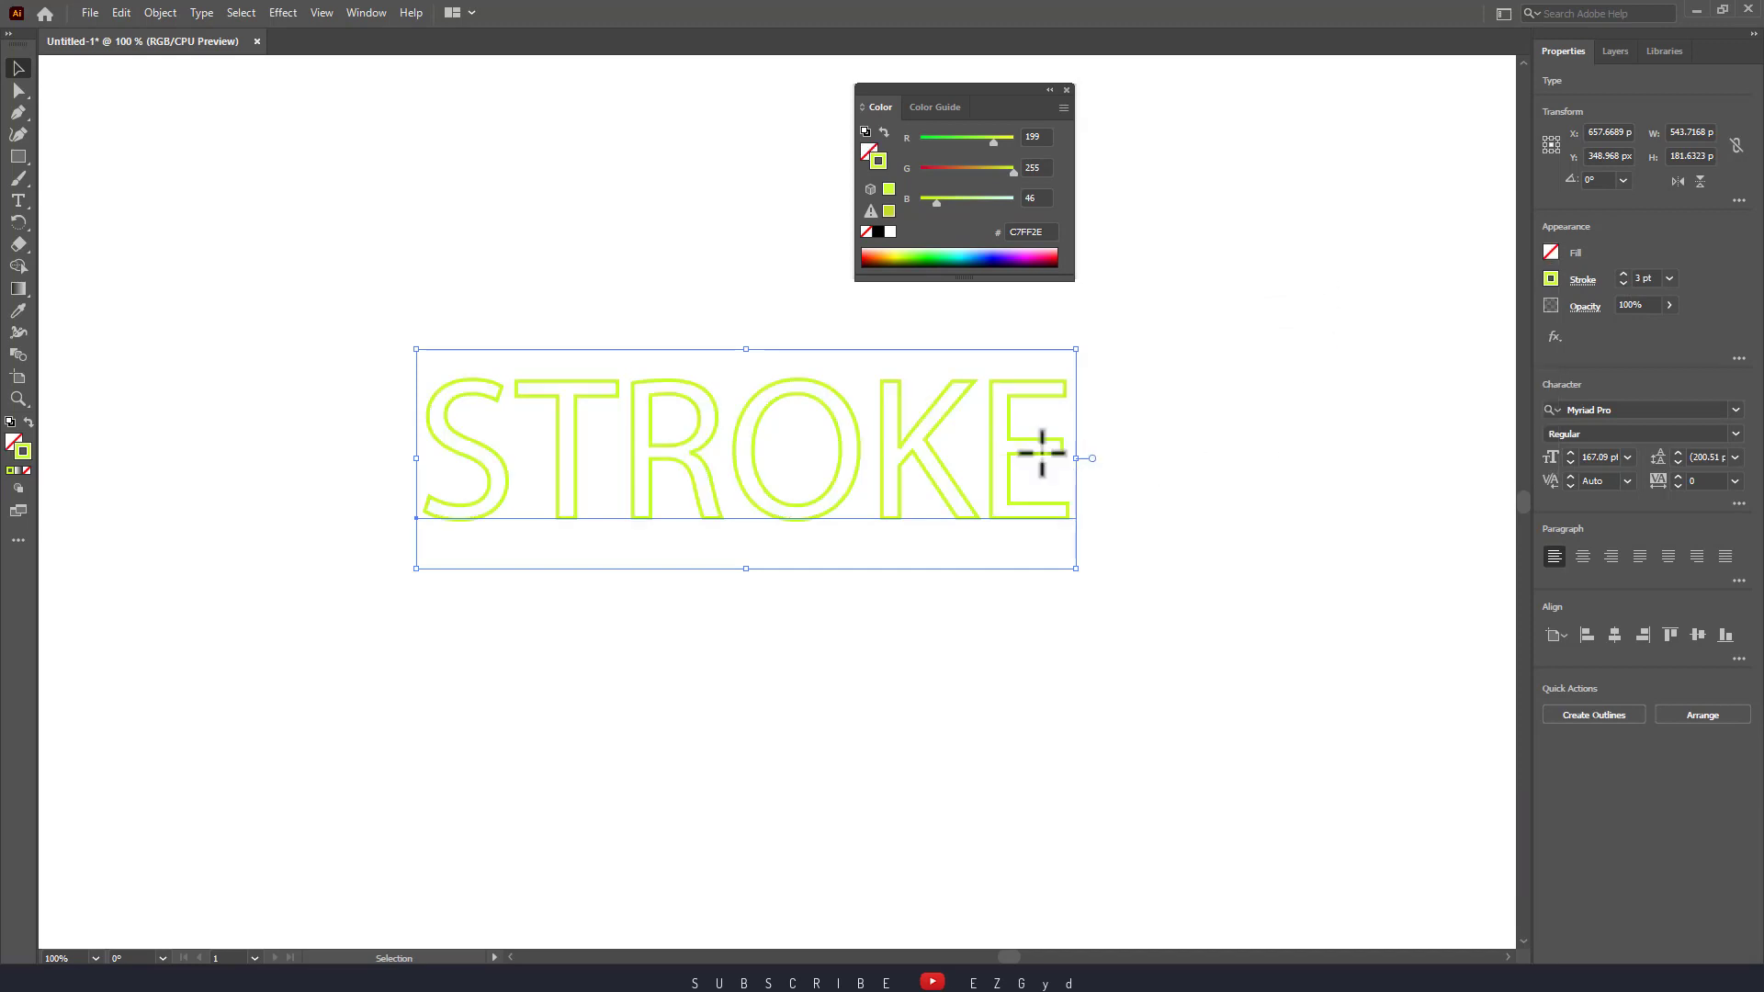
click(999, 254)
click(1045, 260)
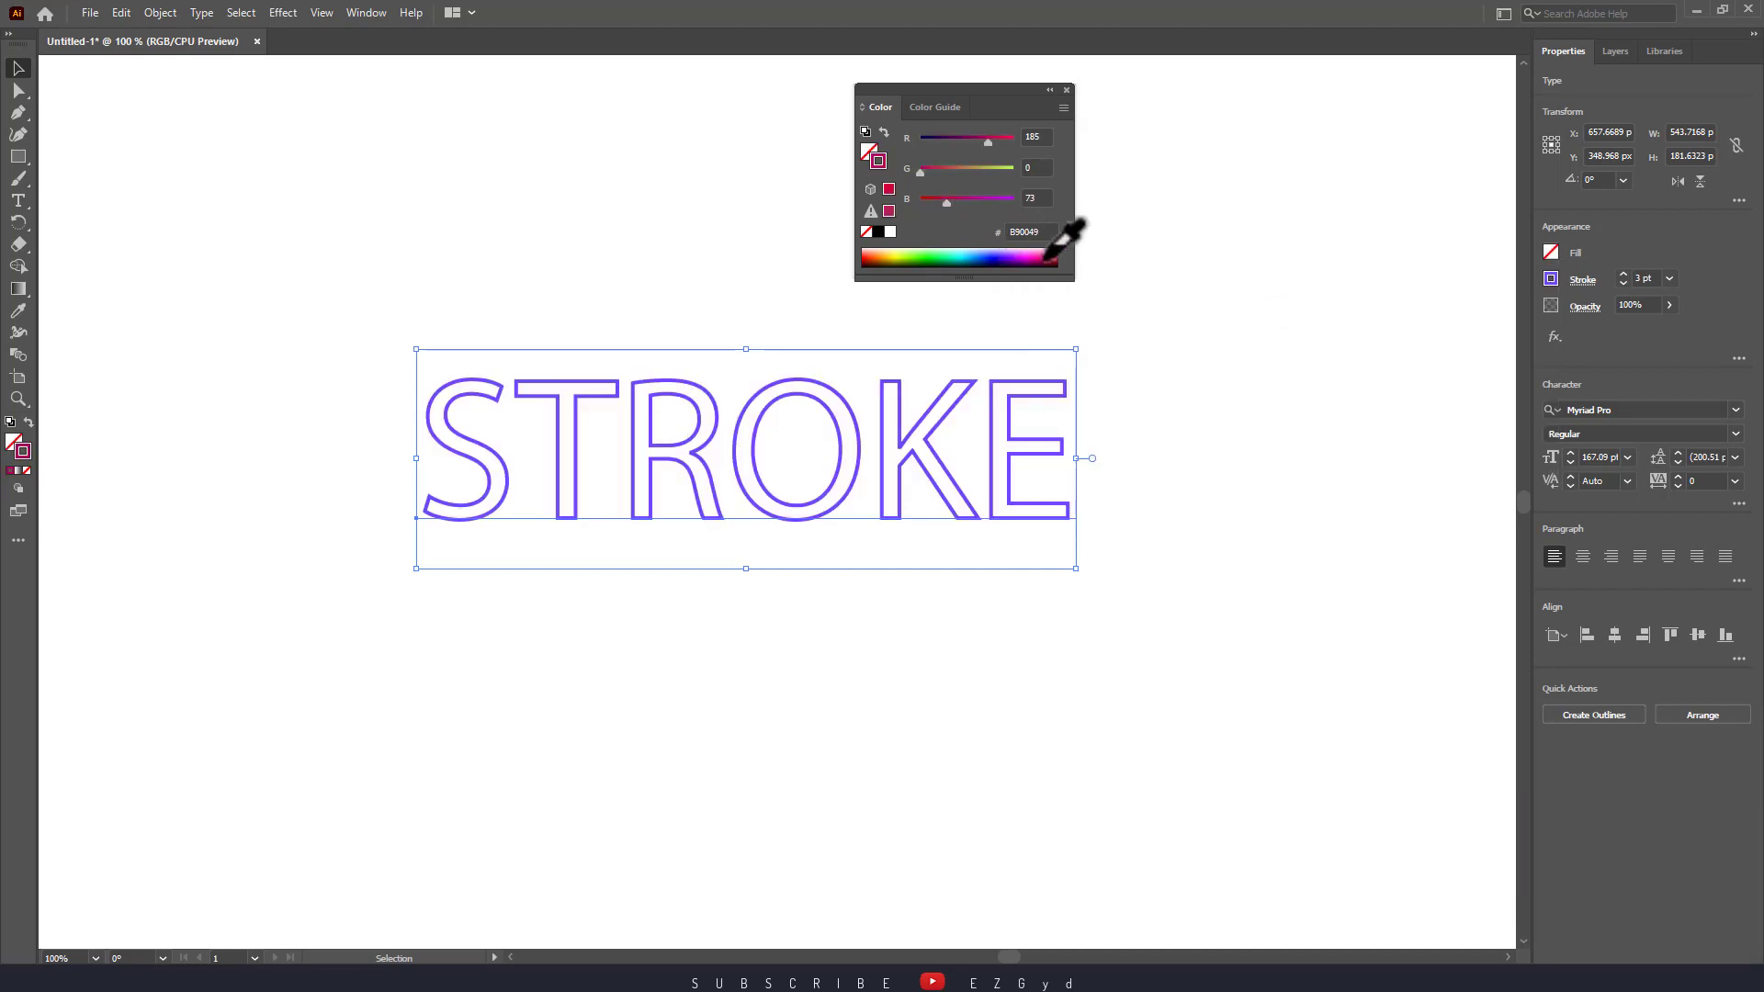
Try a green stroke, 00730D, and a dark brown stroke, 5C2100, on the STROKE text.
click(919, 256)
click(894, 253)
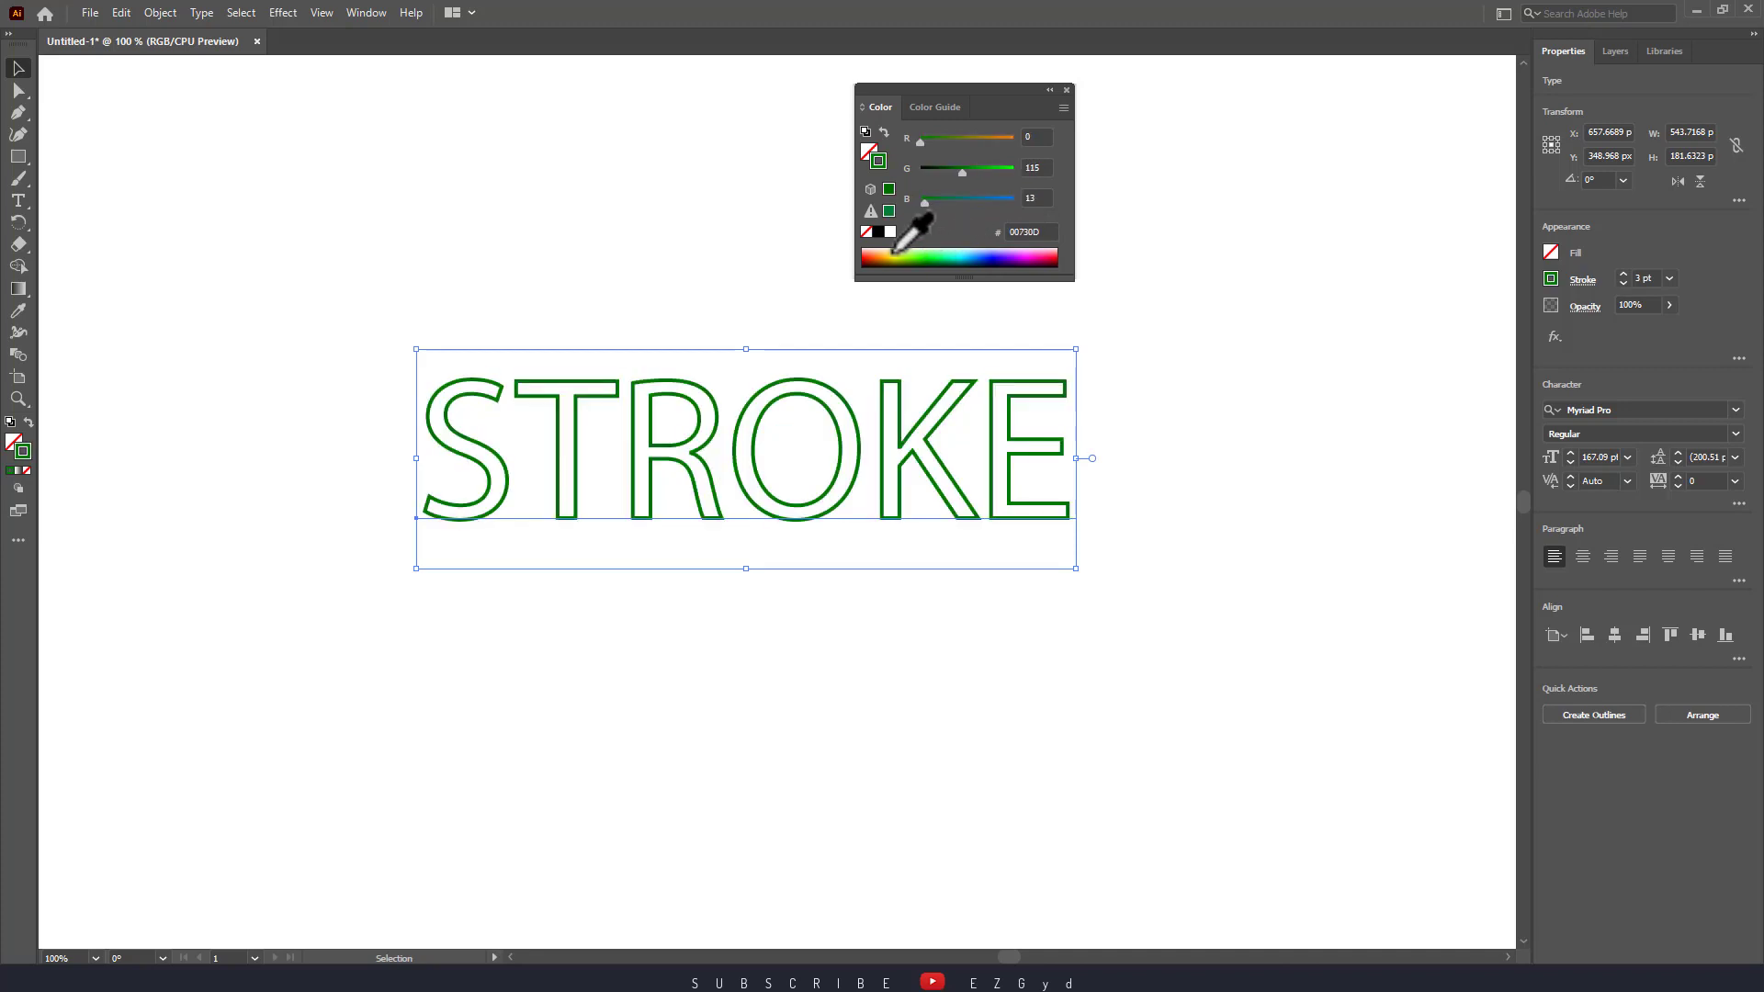
click(873, 252)
click(876, 261)
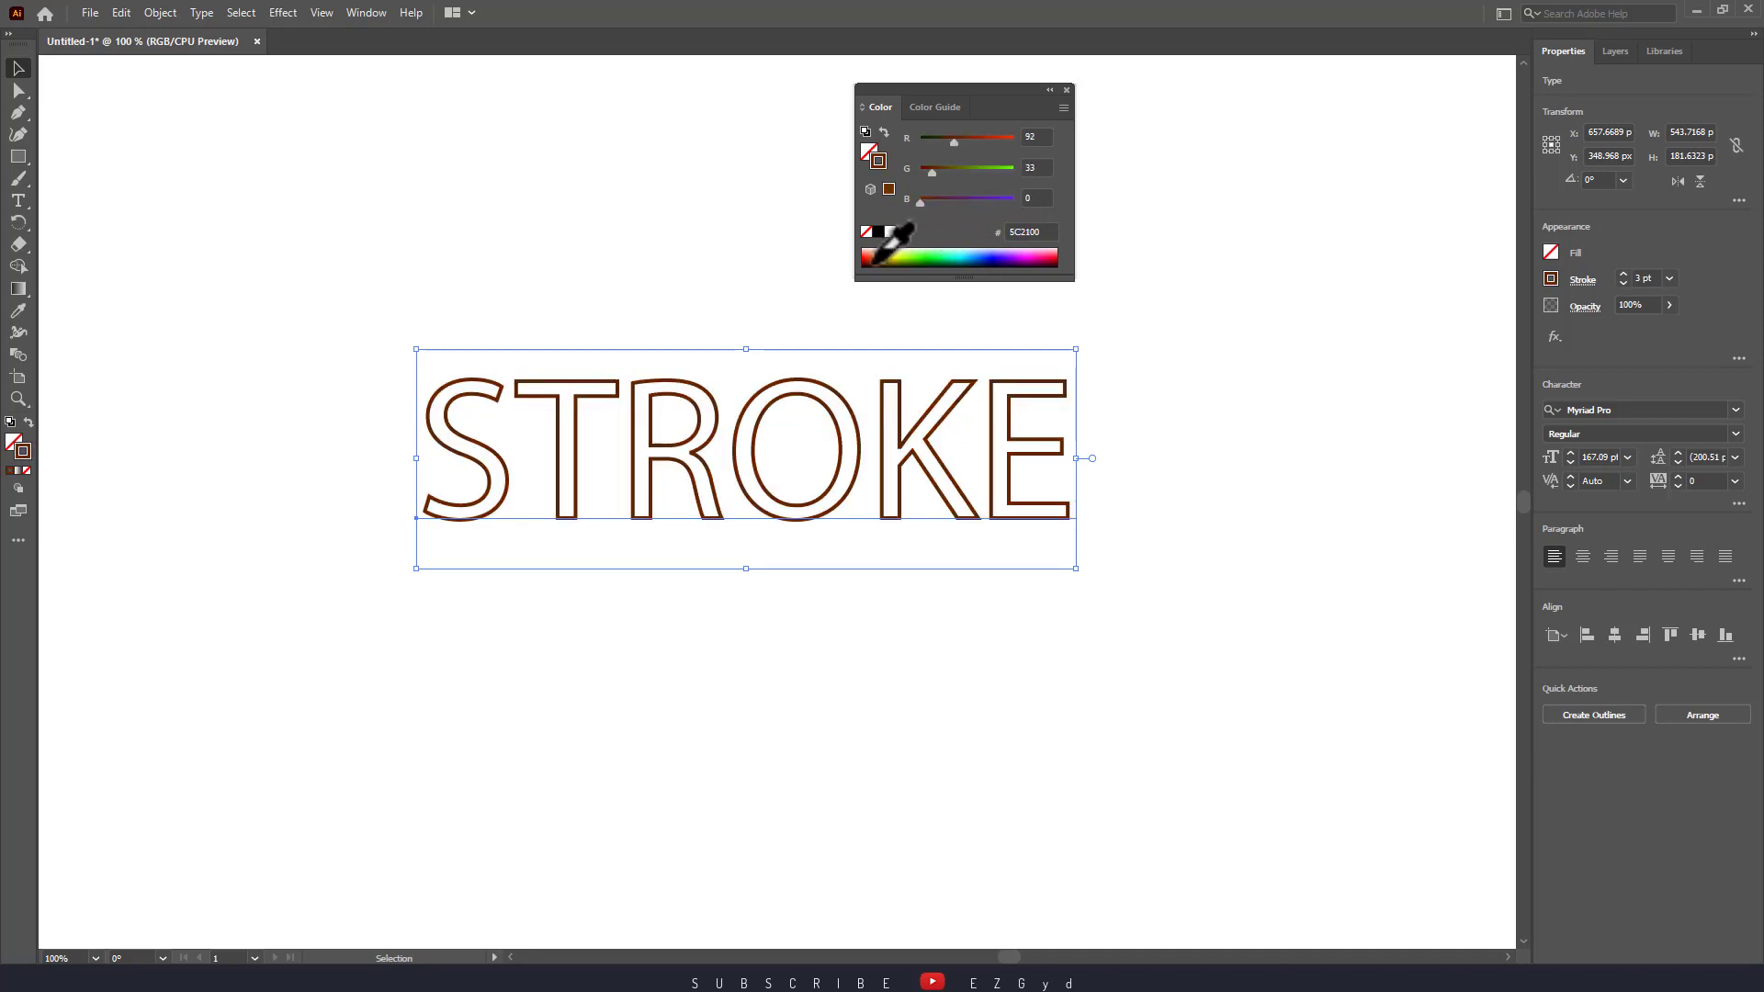
Set the STROKE text's outline colour to black, 000000, close the colour settings and deselect the text.
click(878, 232)
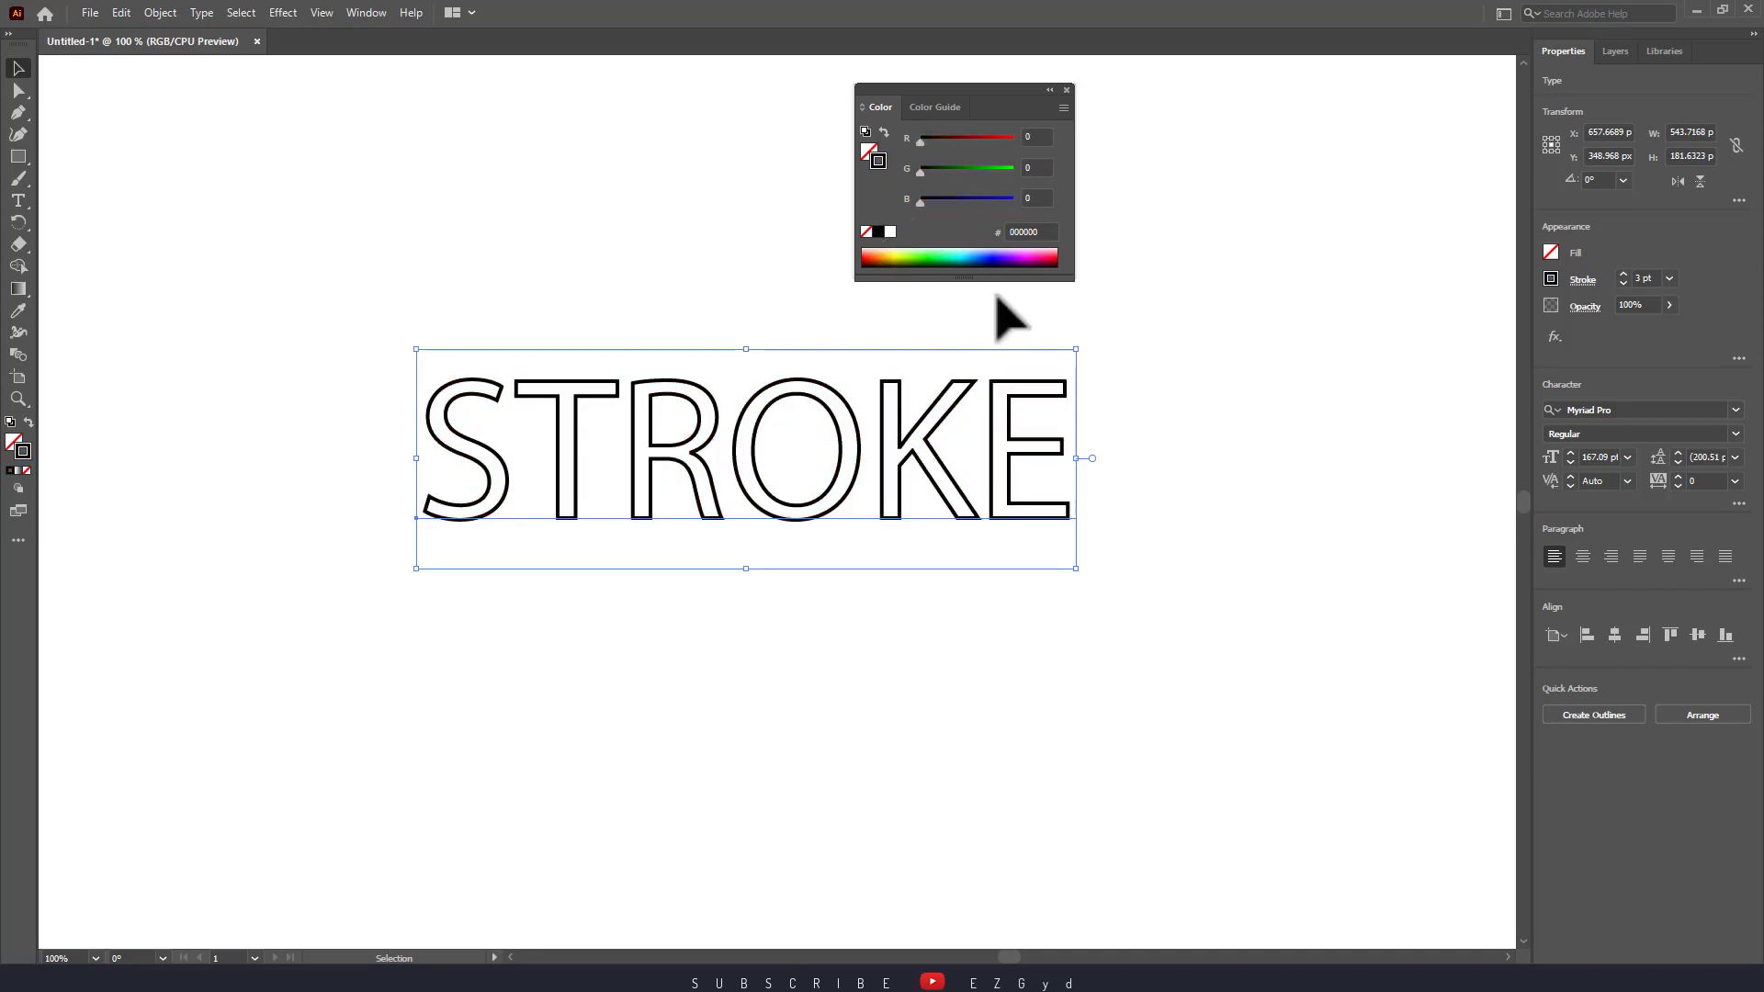
click(1067, 89)
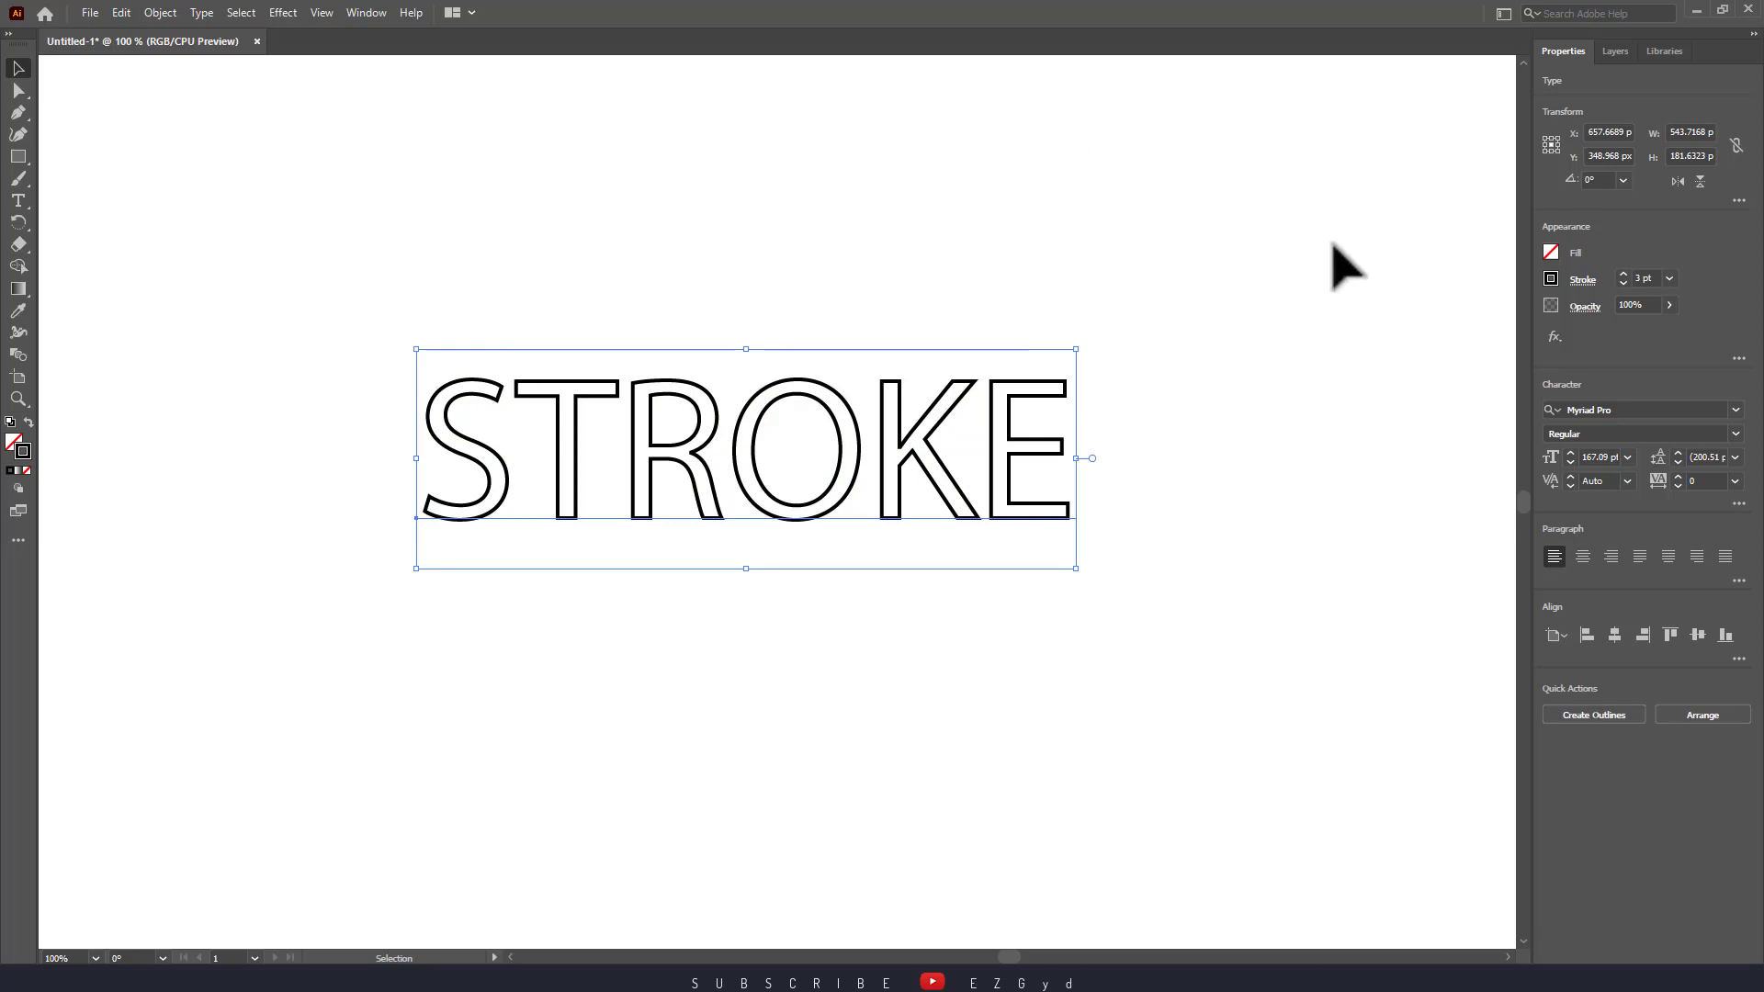
click(1316, 278)
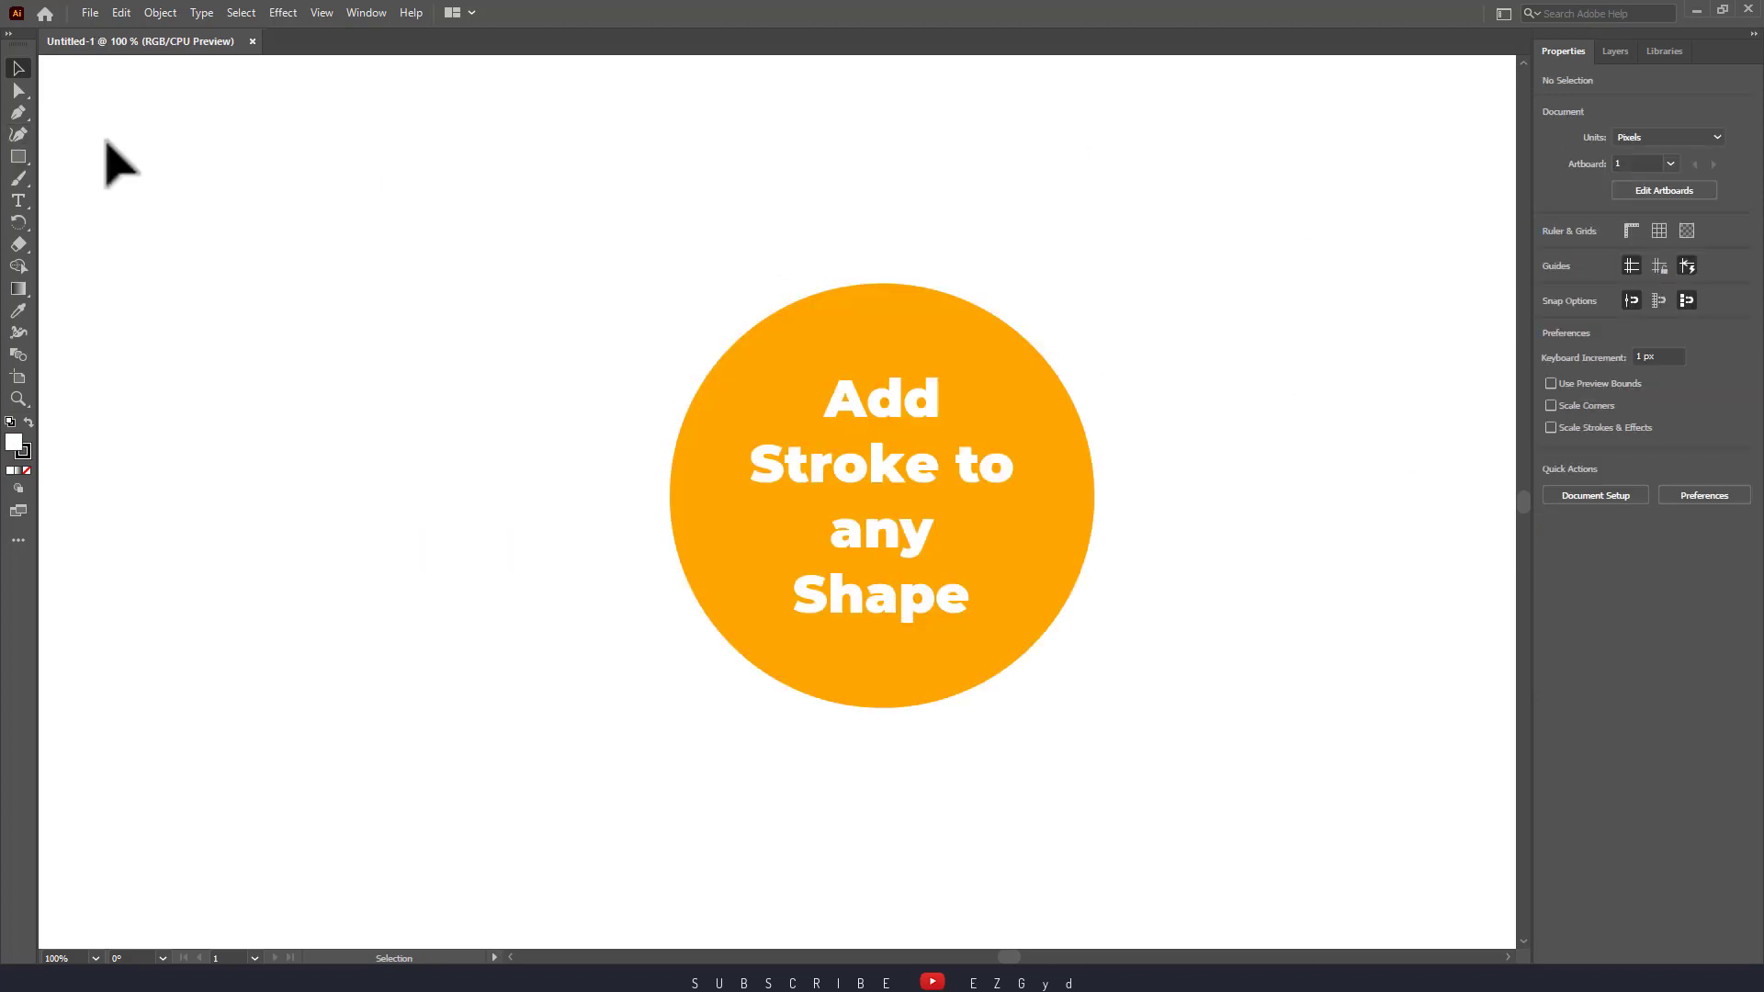
Draw a square about 275 px wide in the middle of the artboard and shift it slightly to about X 669.5, Y 363.5 px.
click(19, 156)
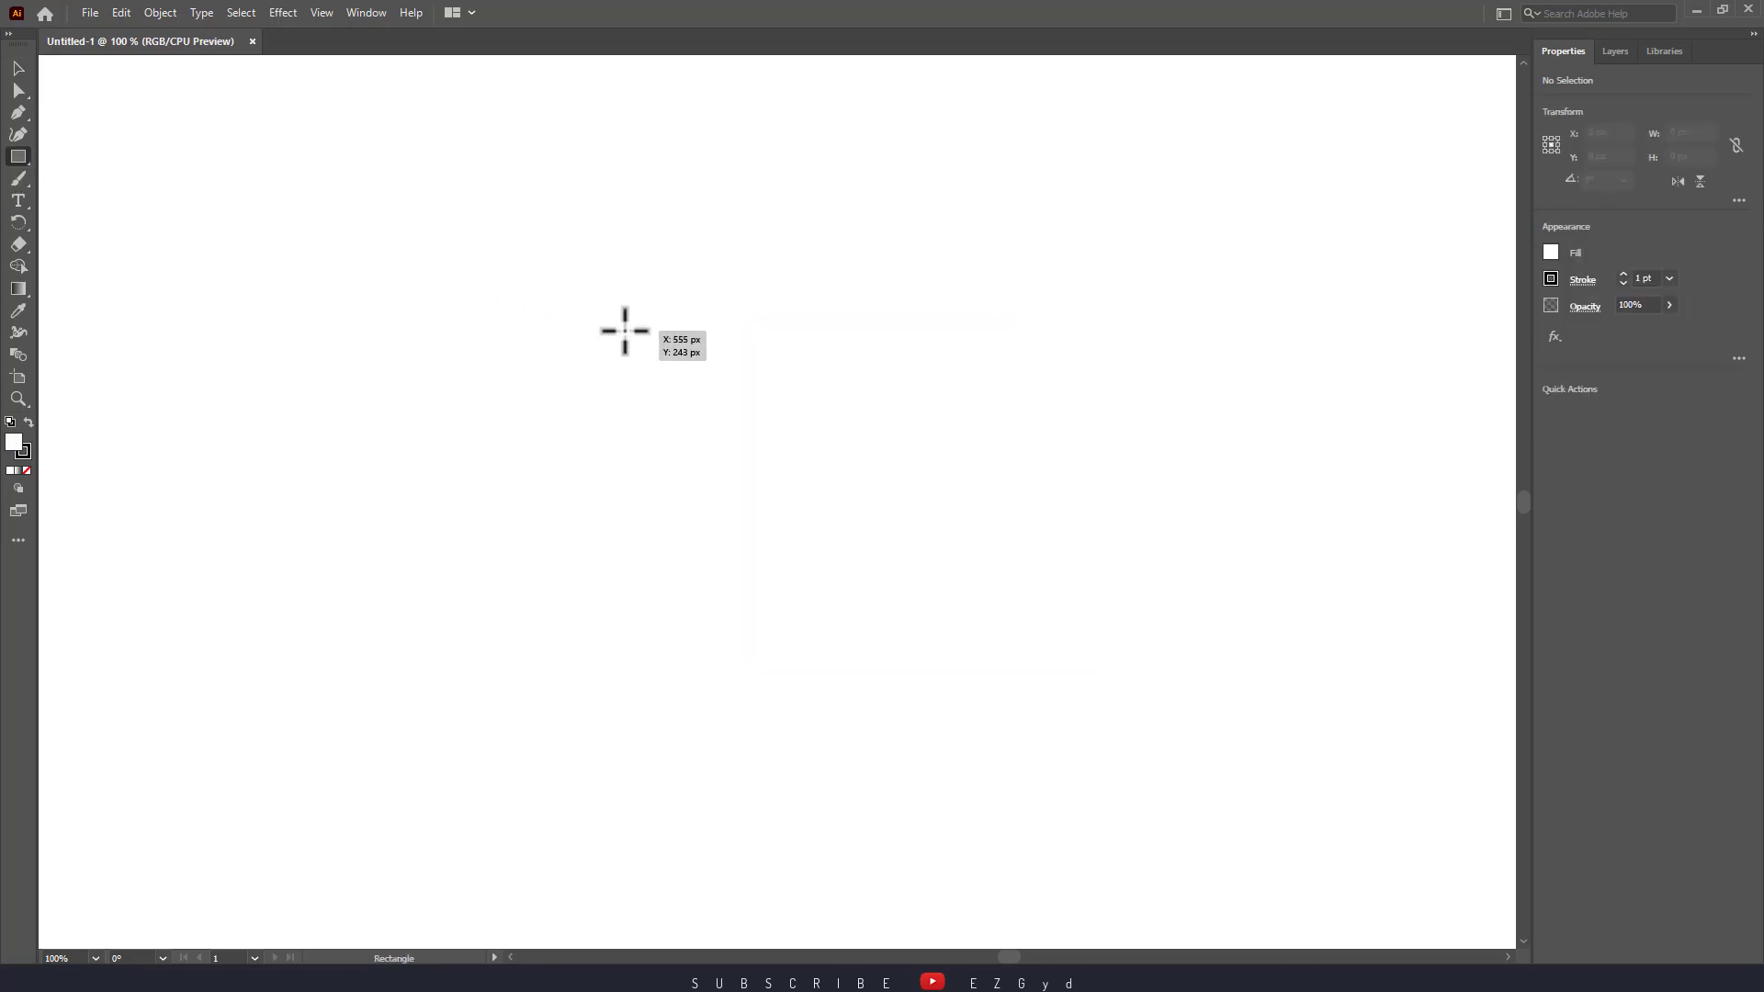
drag(625, 331, 955, 606)
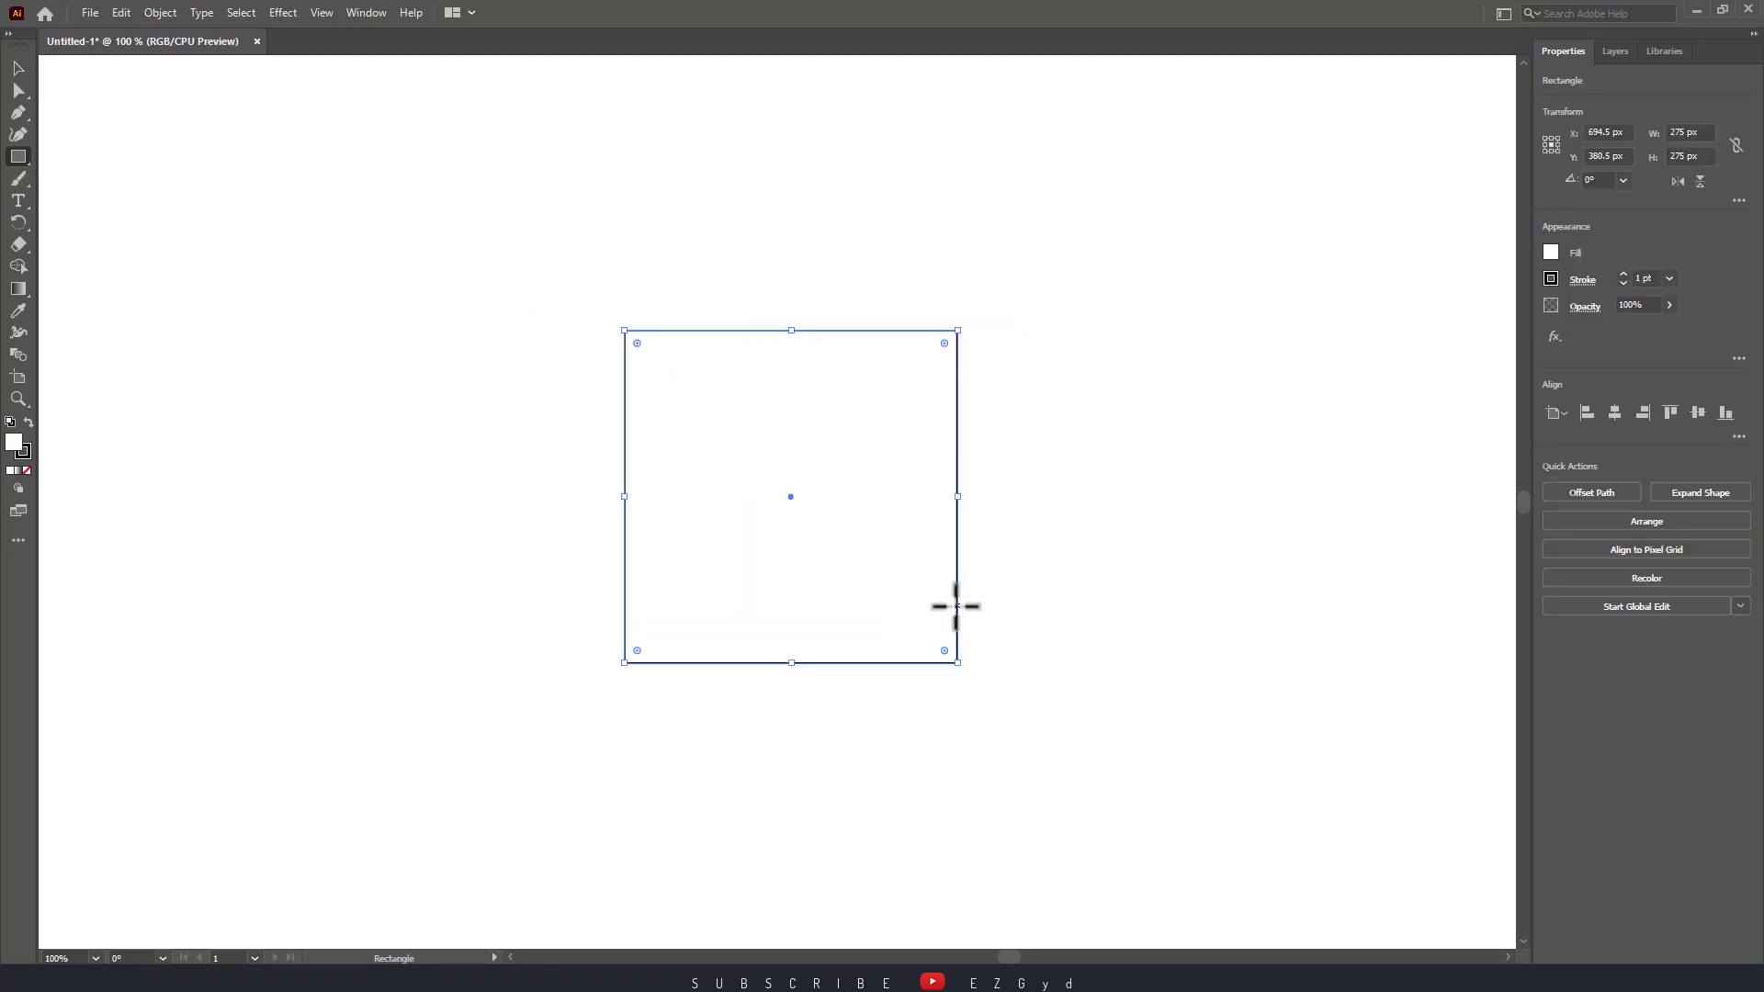
key(v)
drag(787, 492, 756, 472)
Give the square a light green stroke from the swatches.
click(1549, 278)
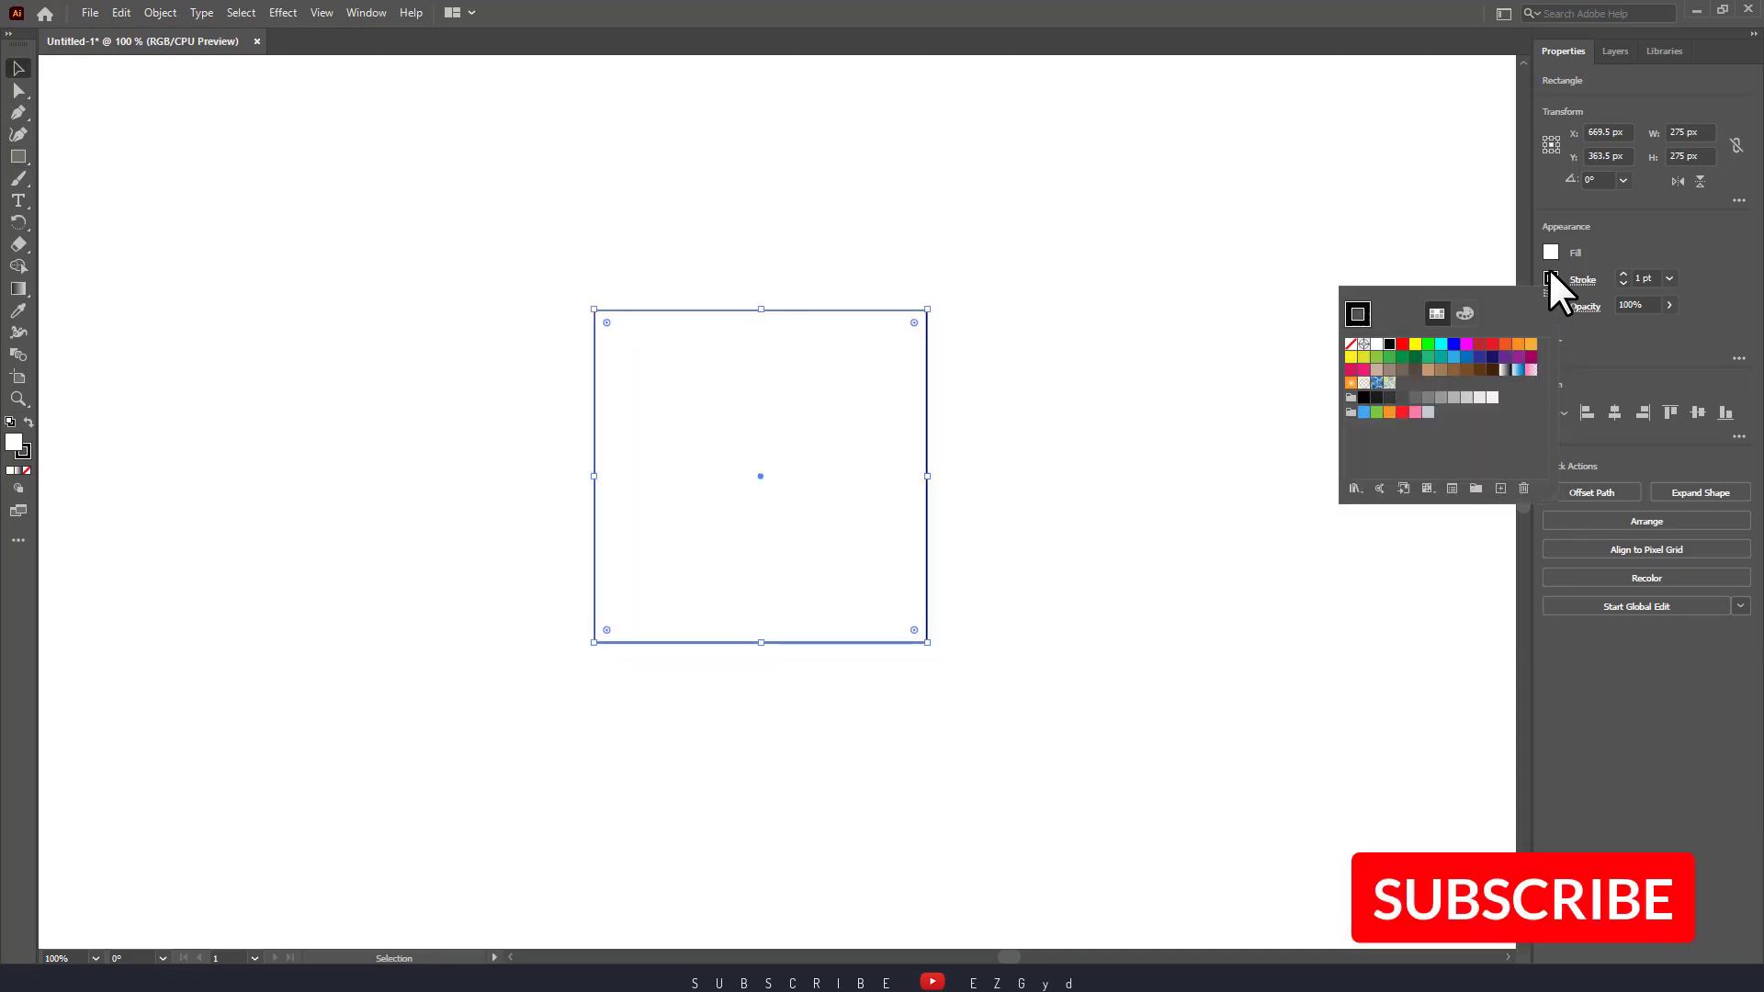
click(1424, 356)
click(1377, 357)
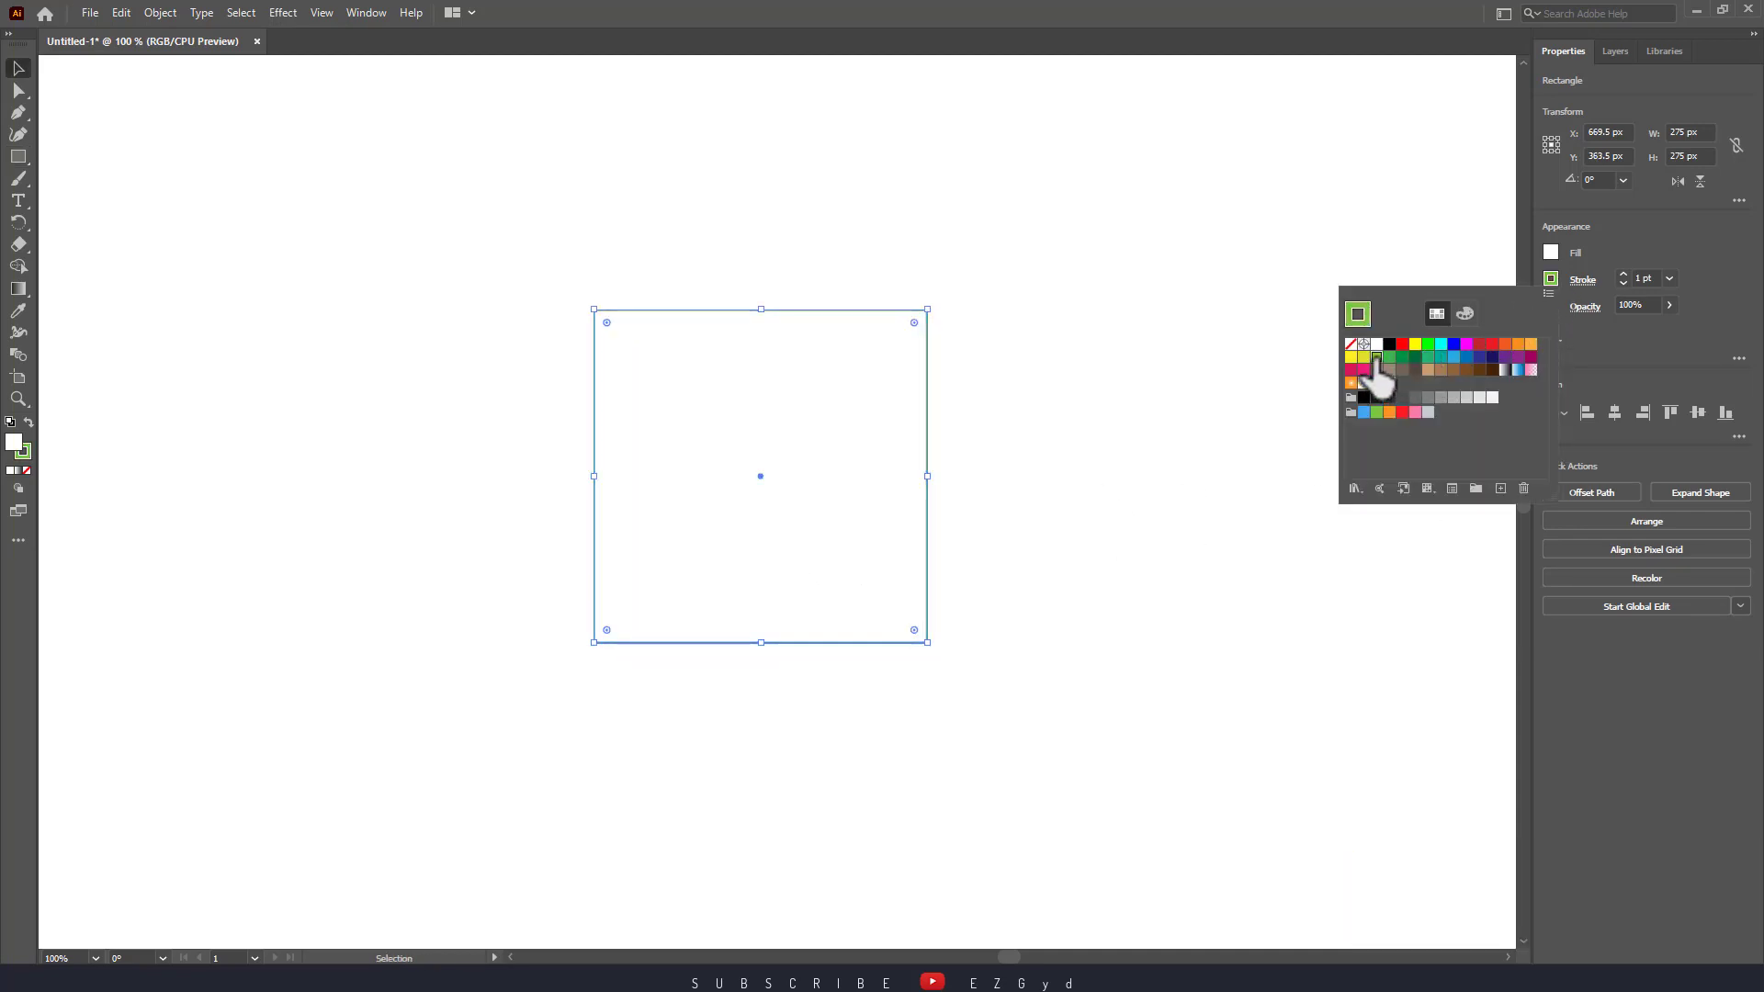
Set the square's green stroke weight to 6 pt and deselect the square.
click(1622, 273)
click(1622, 274)
click(1623, 274)
click(1622, 274)
click(1623, 273)
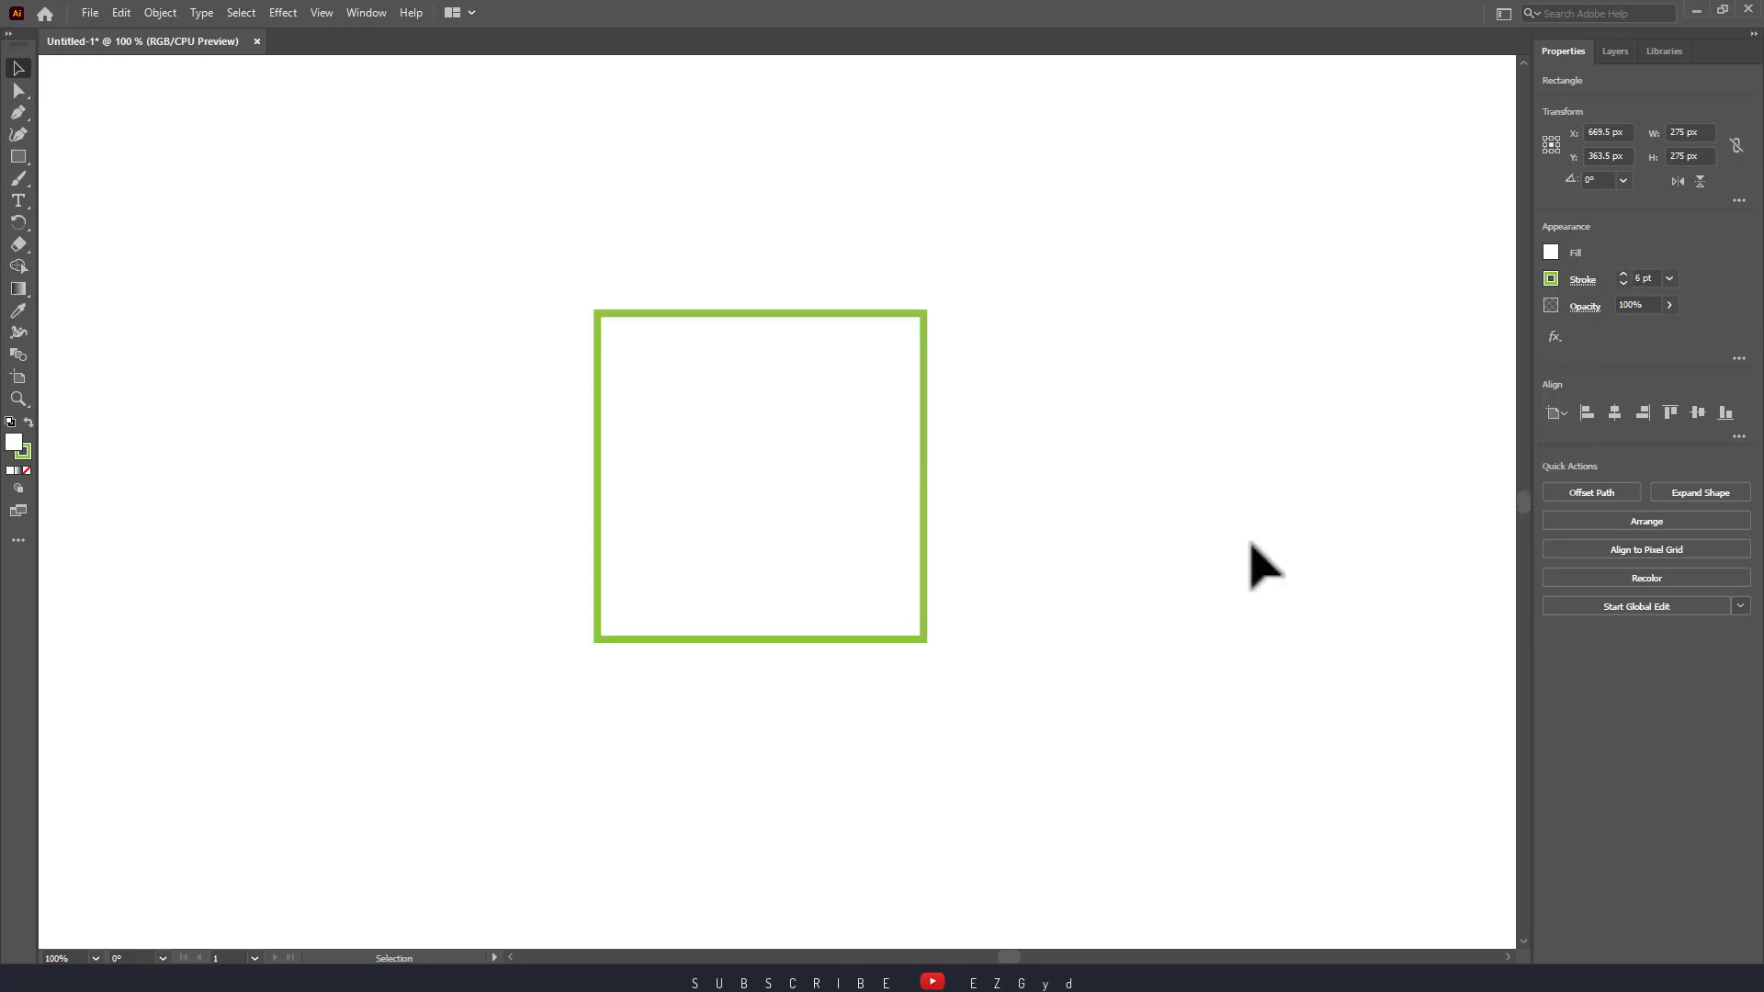
click(1257, 625)
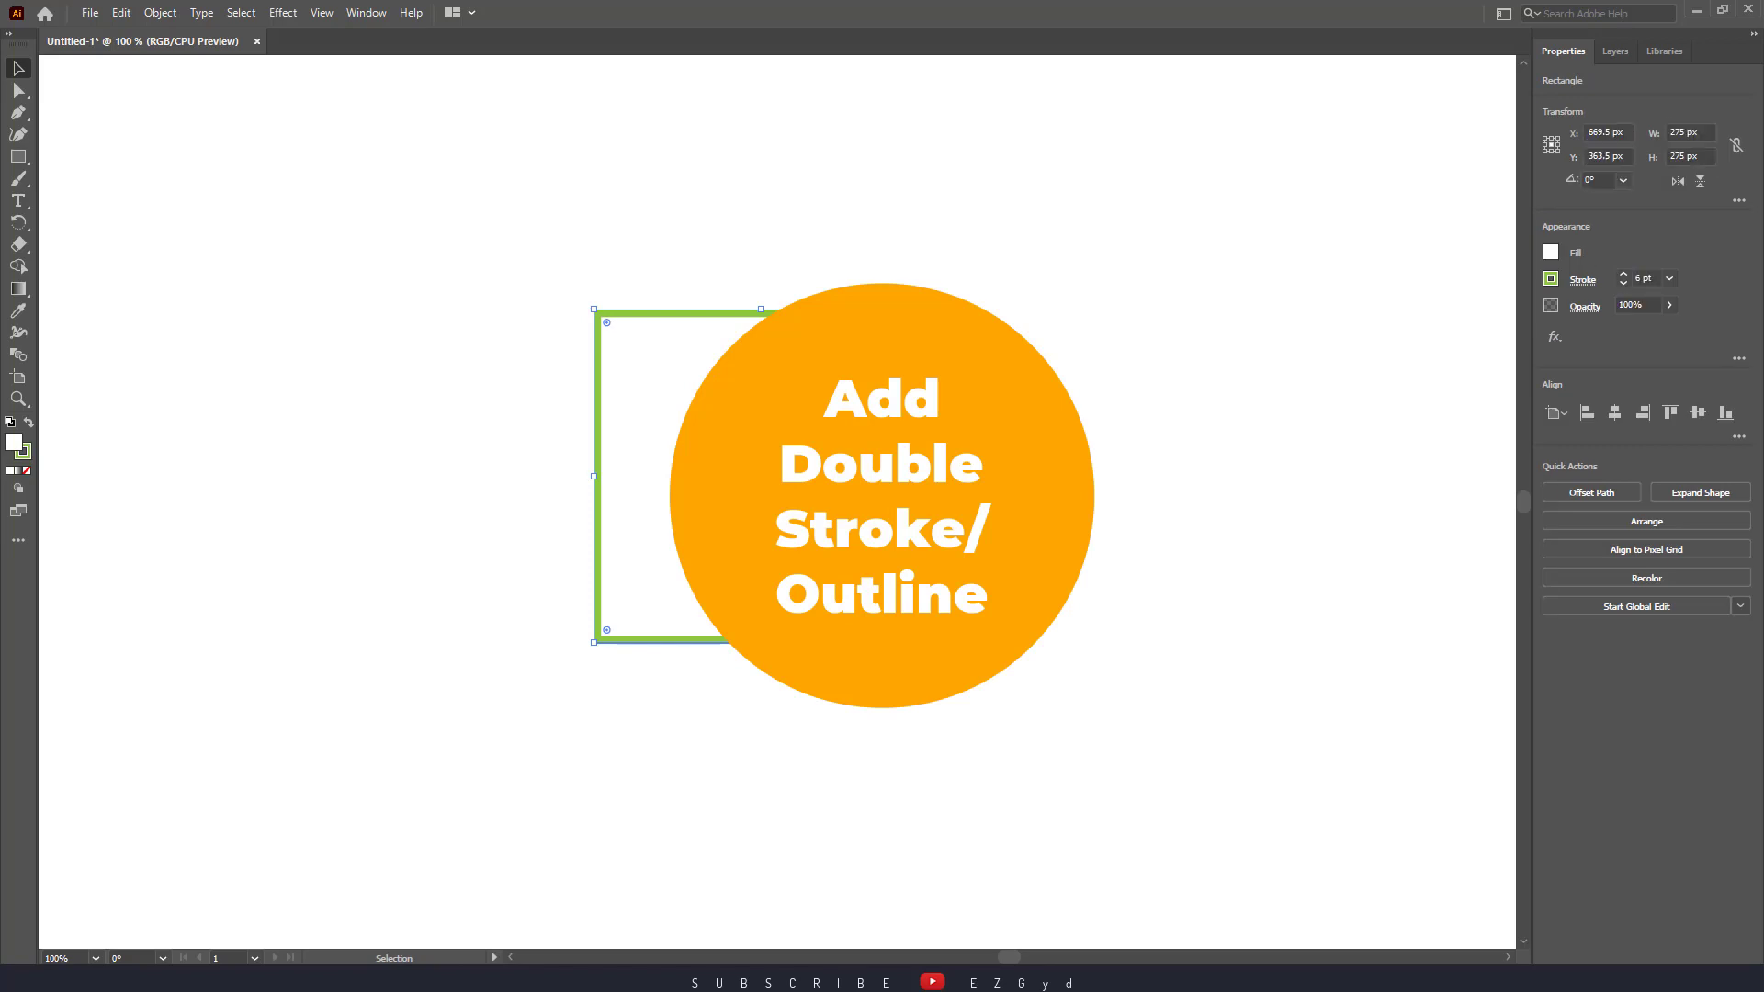
Add a second stroke to the square in its detailed appearance settings and colour it orange-red.
click(1739, 358)
drag(808, 311, 1272, 207)
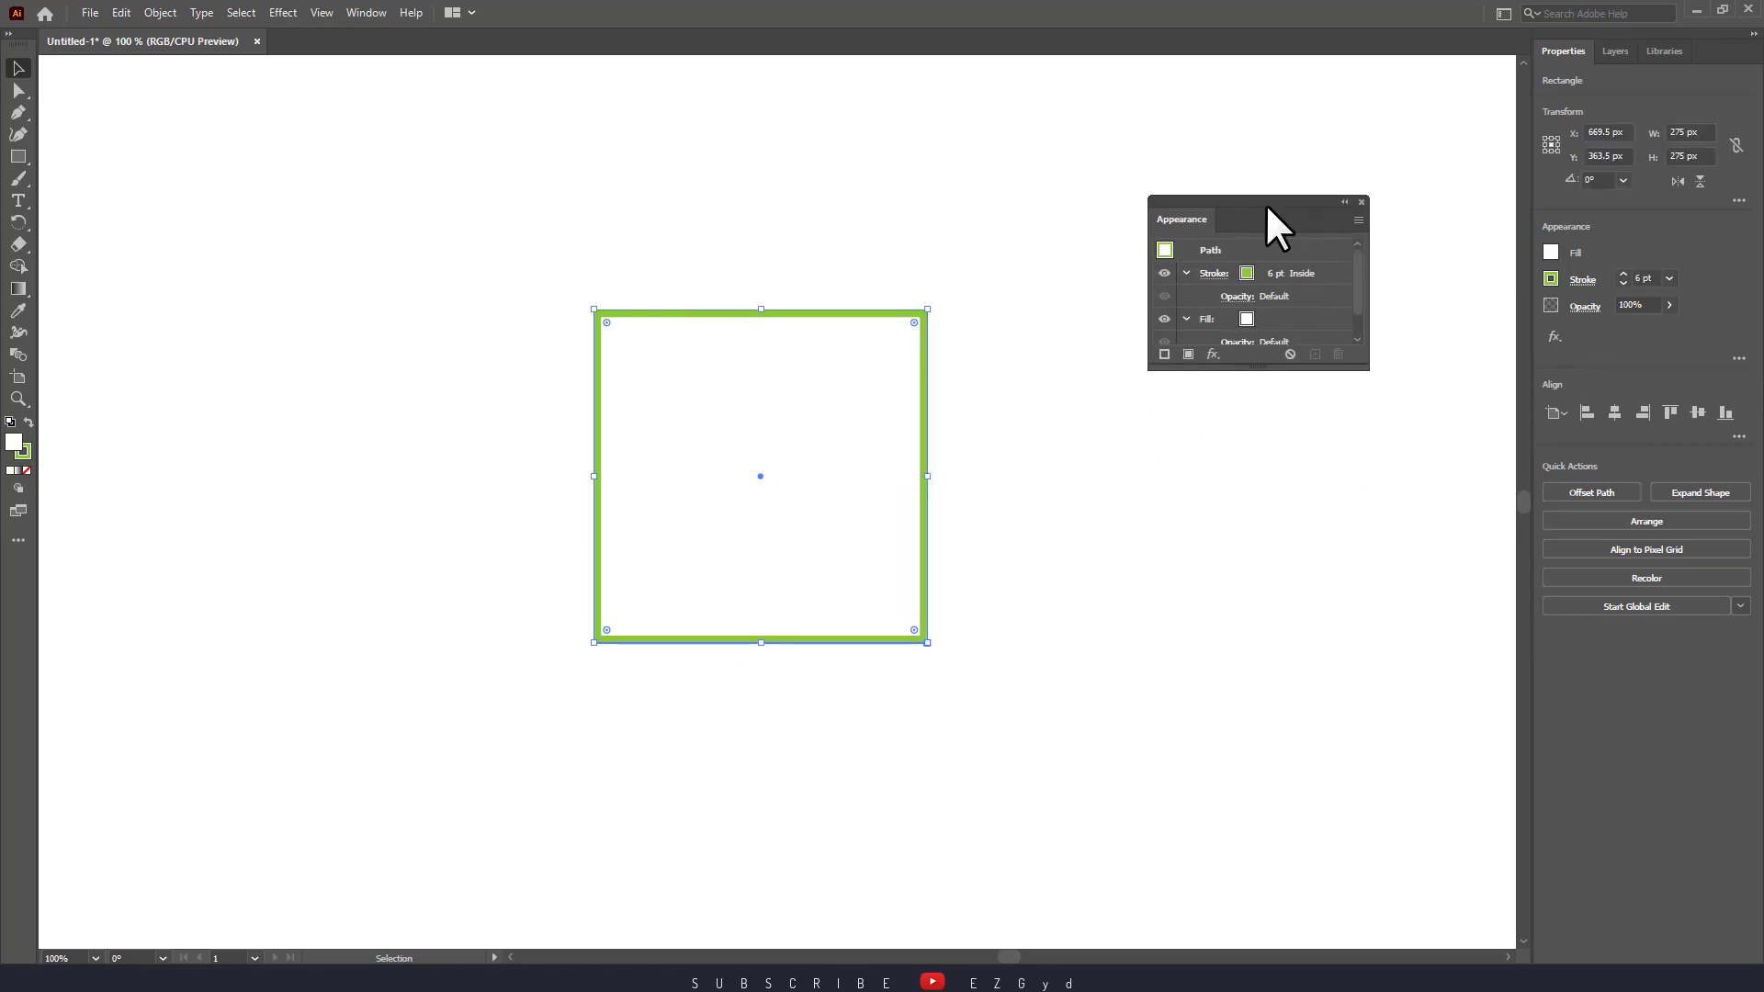
drag(1280, 380, 1284, 514)
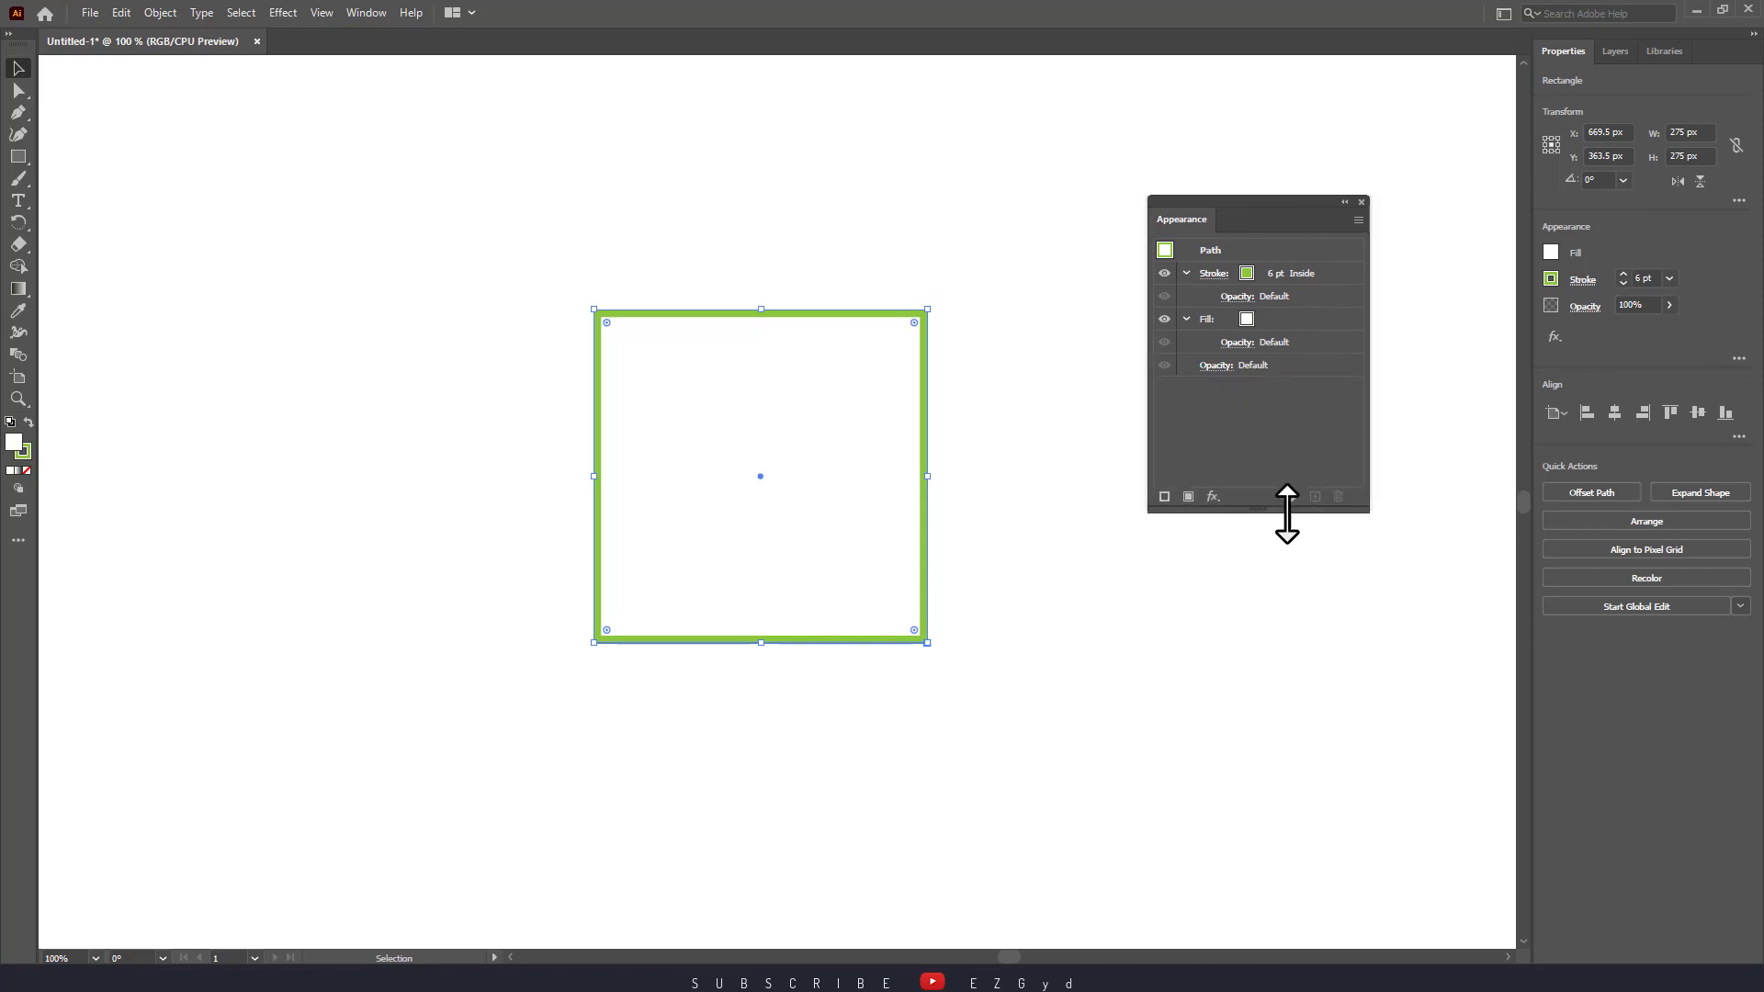
click(1165, 497)
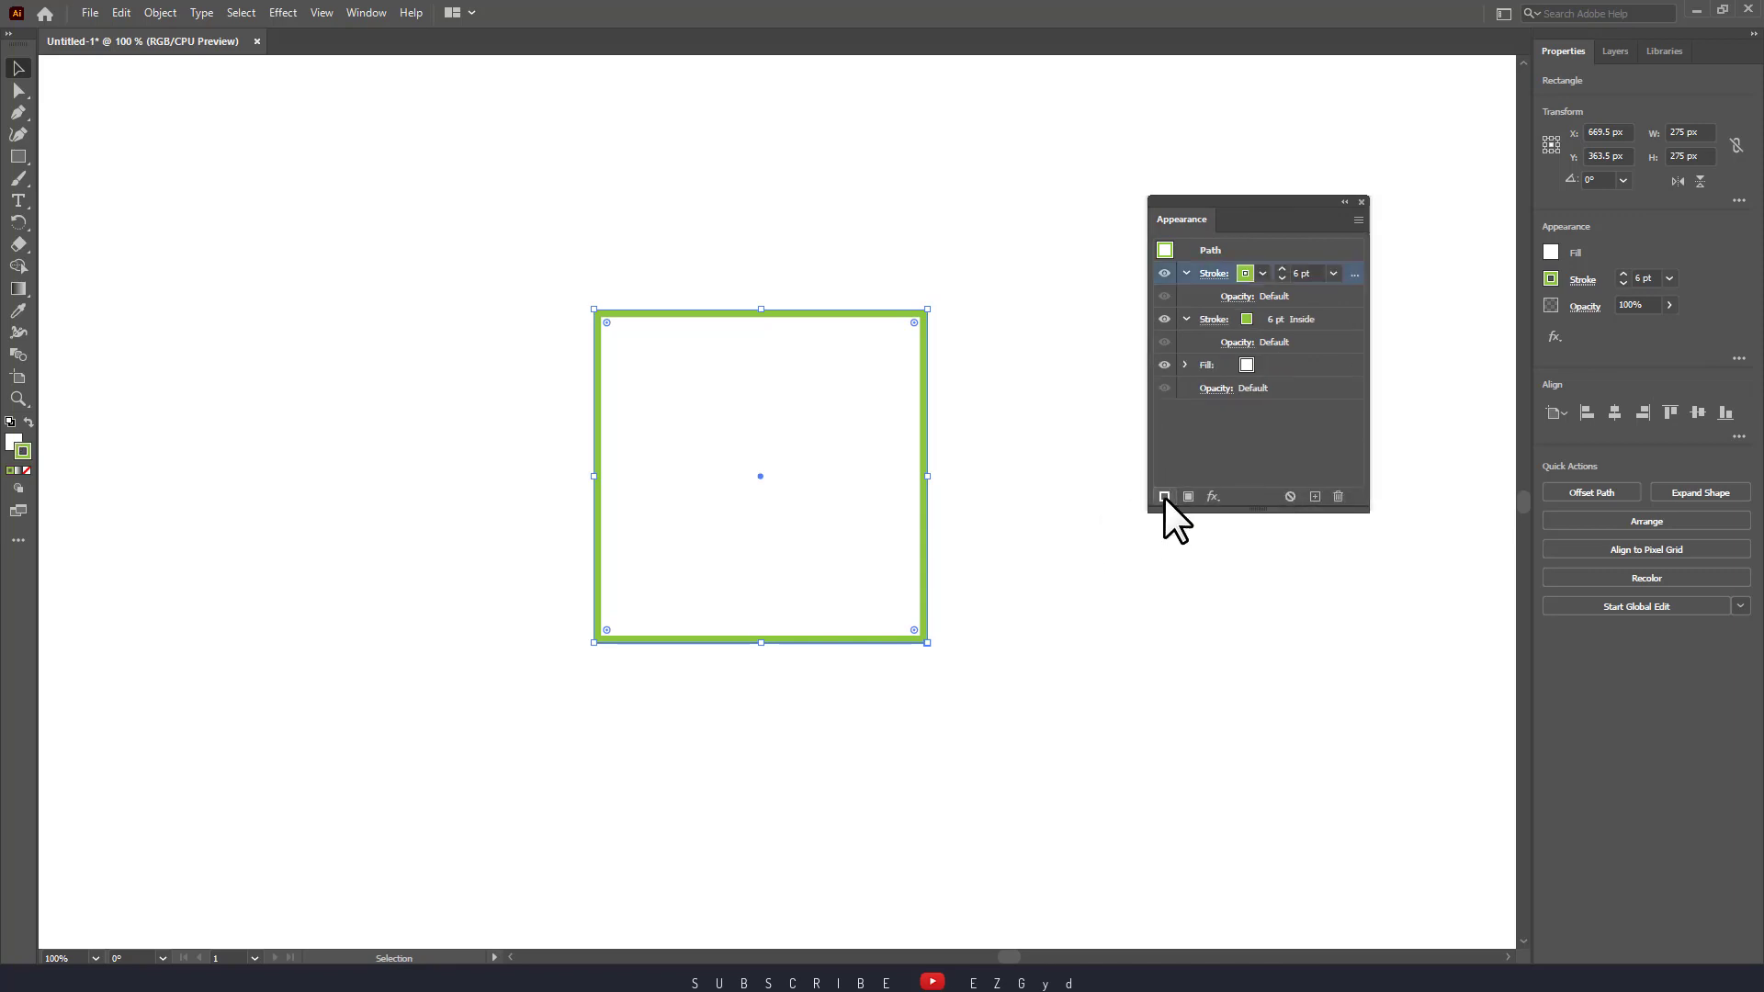
click(1246, 273)
click(1203, 304)
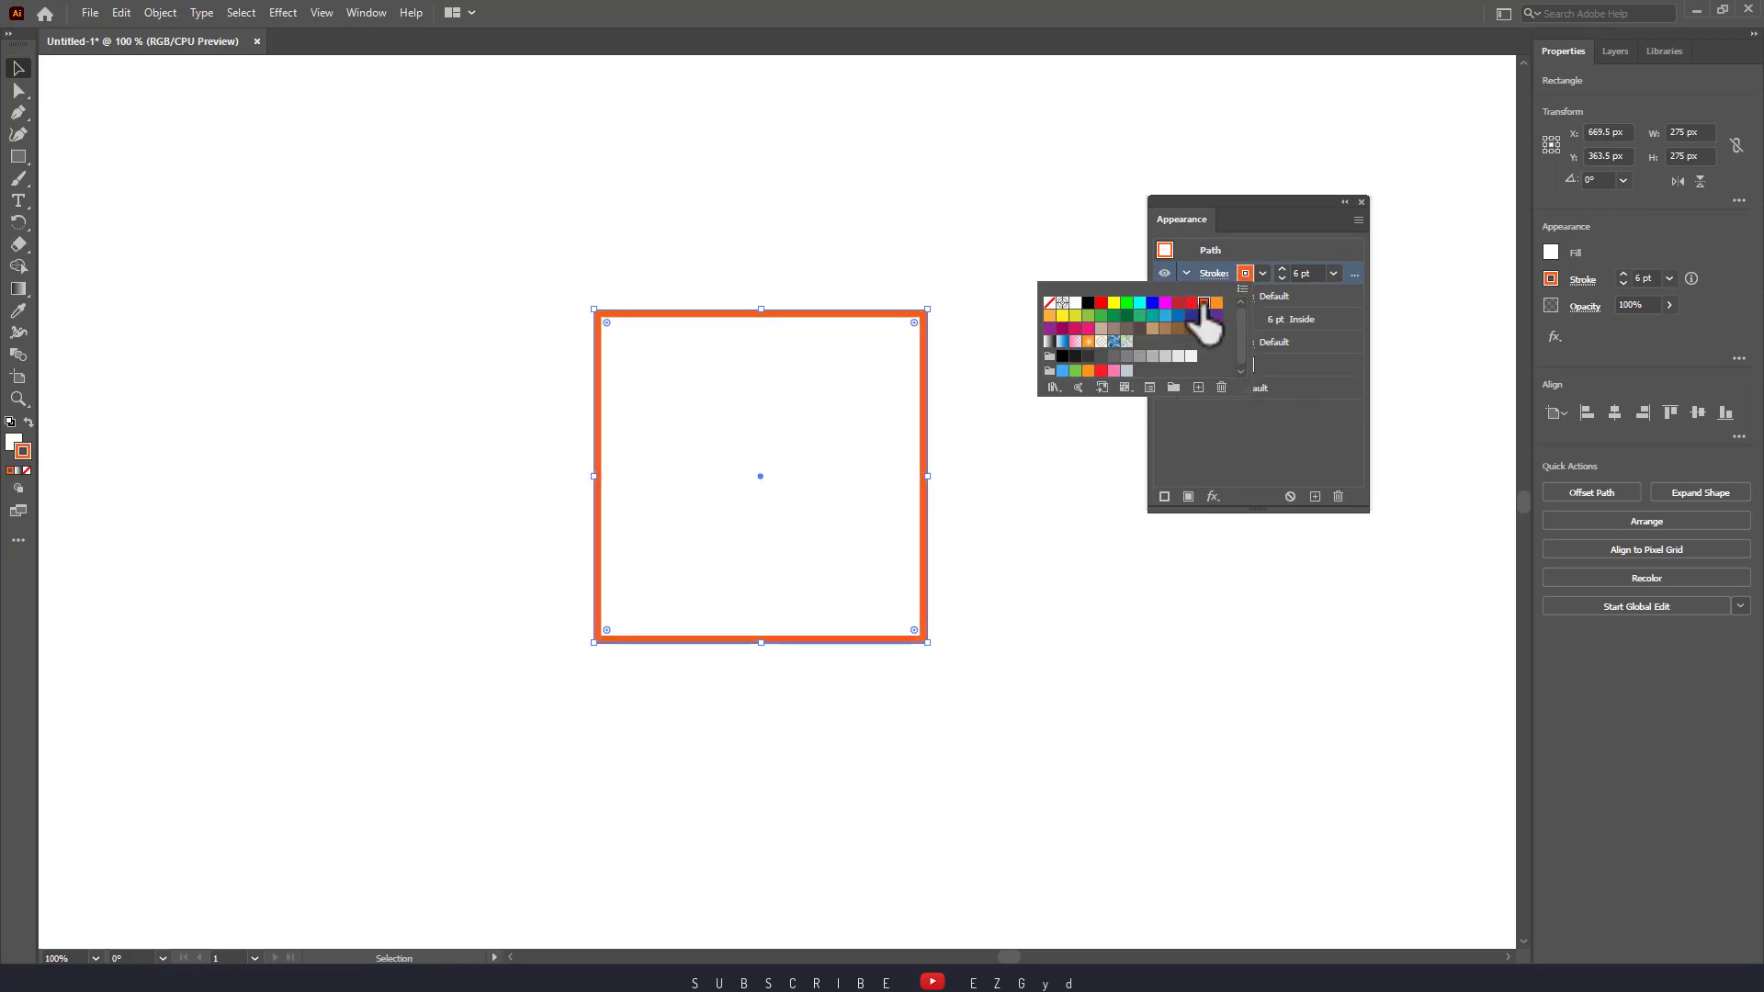
Thin the square's orange-red stroke to 2 pt.
click(1281, 275)
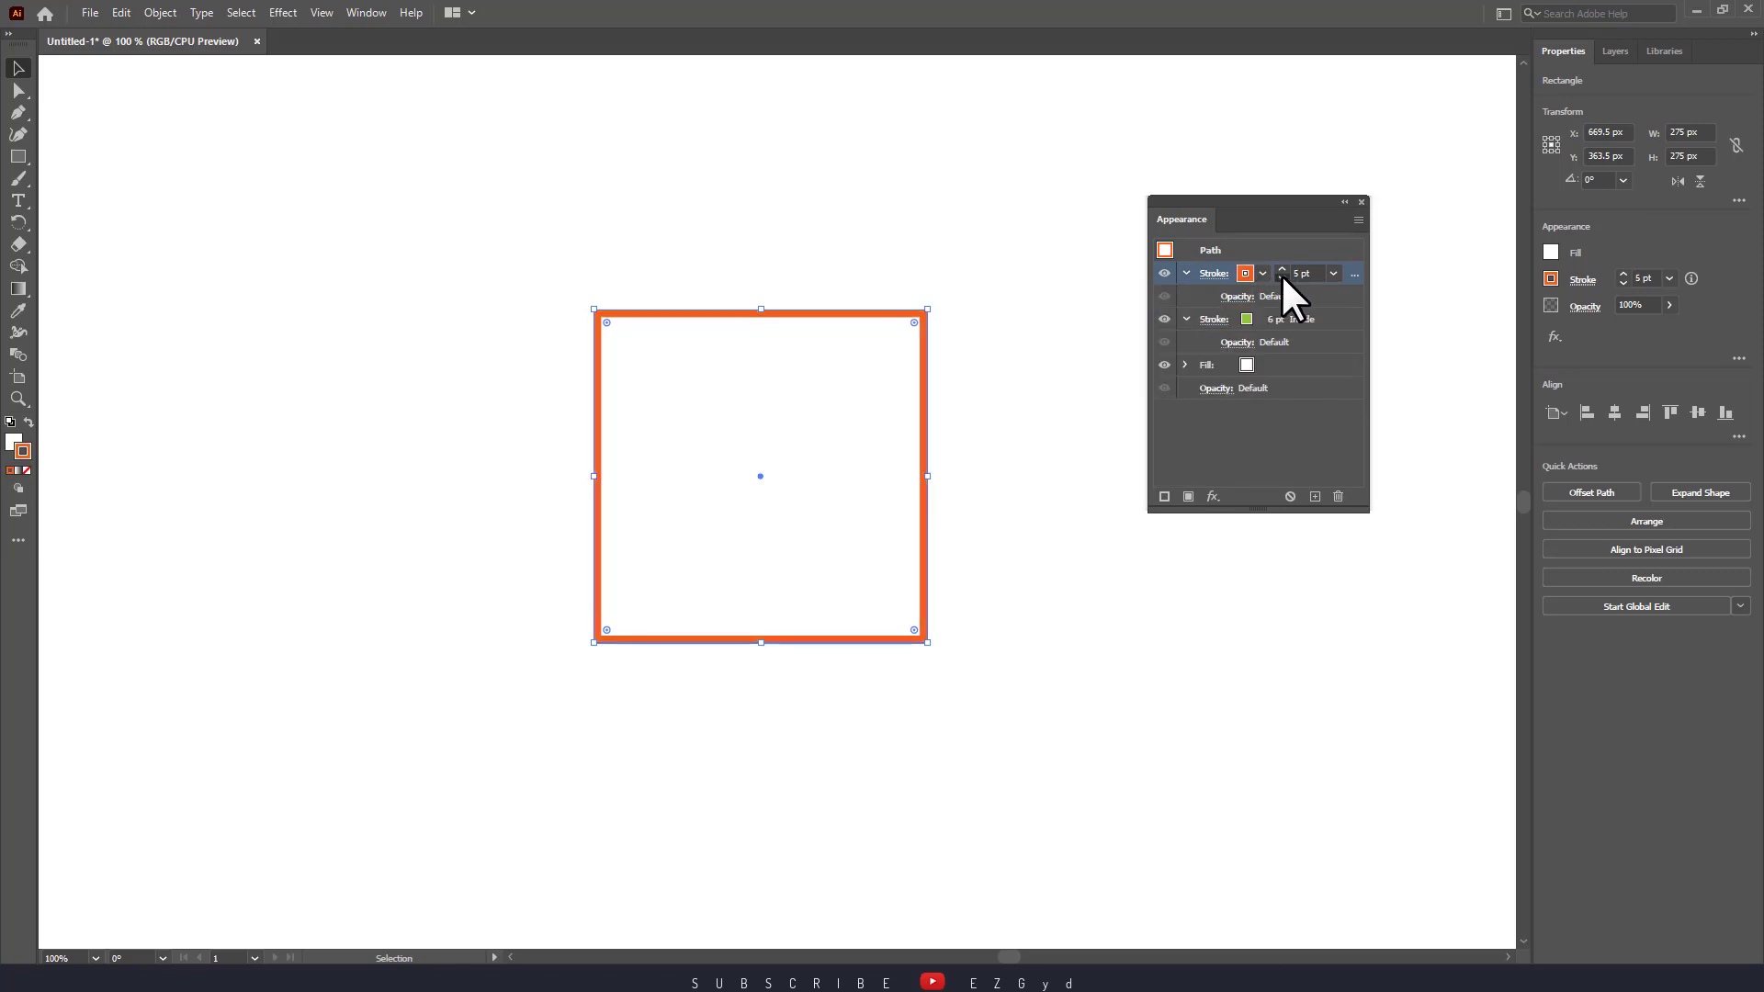
click(1281, 275)
click(1281, 275)
click(1280, 275)
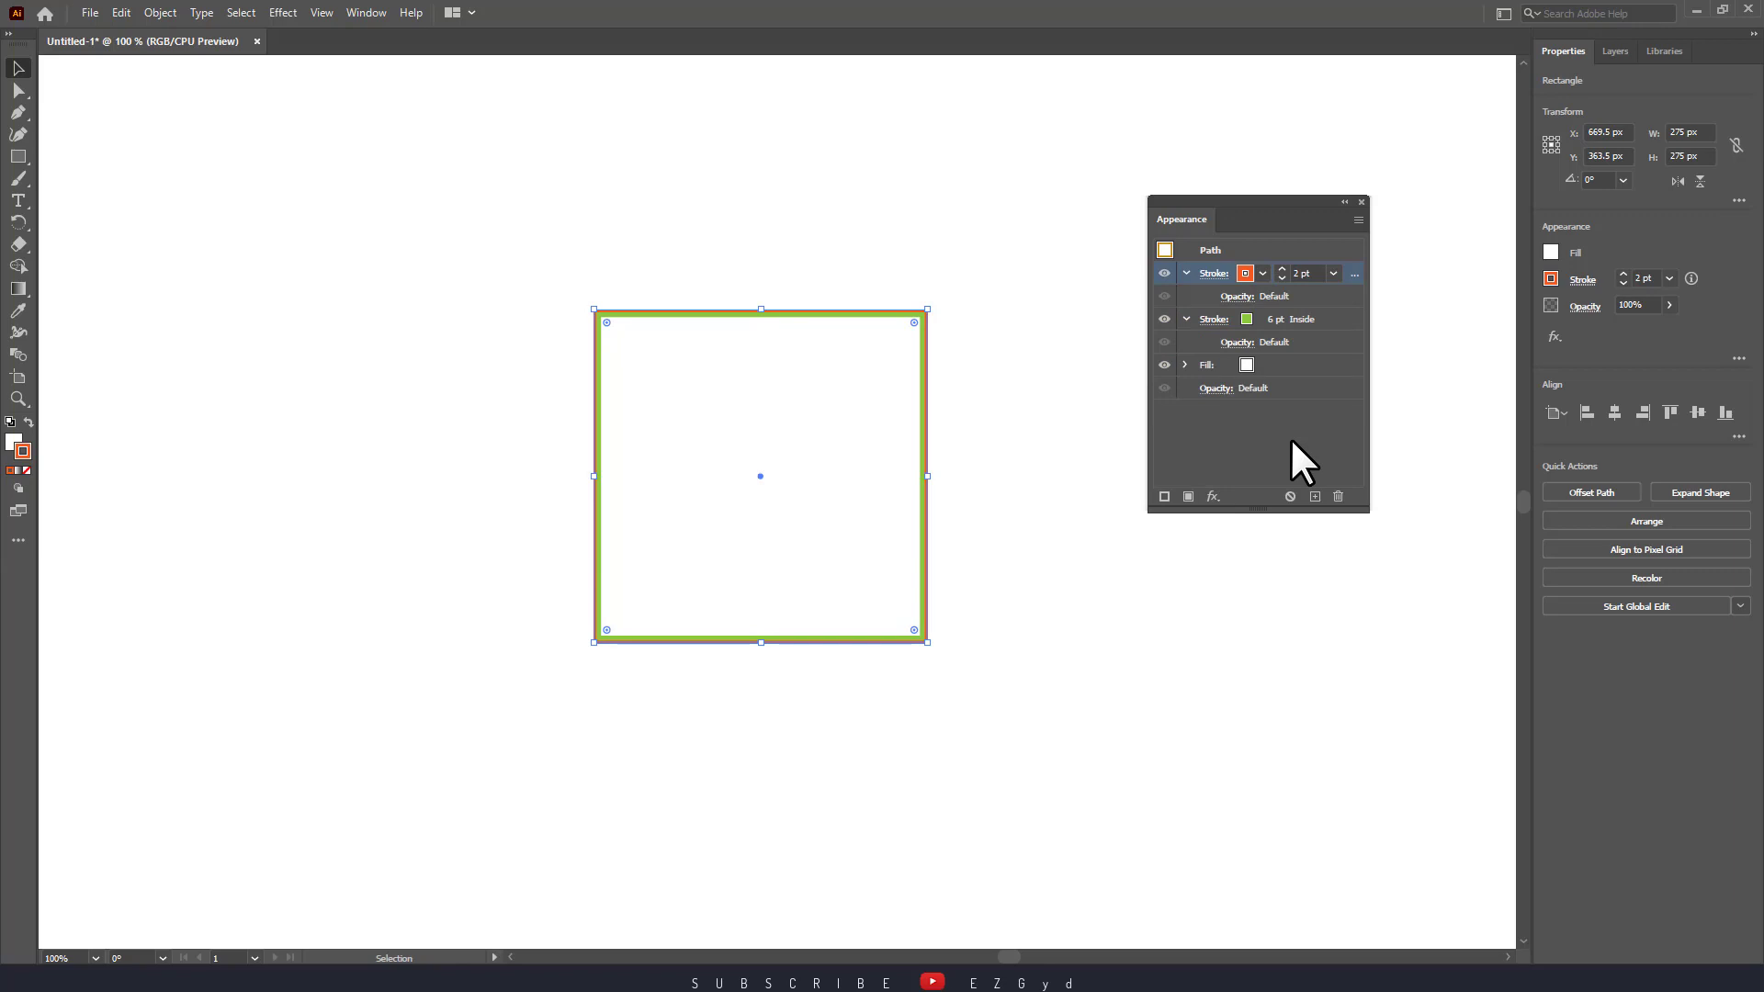
Stack the green stroke above the orange-red one and widen the orange-red stroke to 15 pt.
mouse_move(1294, 317)
mouse_down()
mouse_move(1292, 245)
mouse_move(1283, 268)
mouse_up()
click(1266, 319)
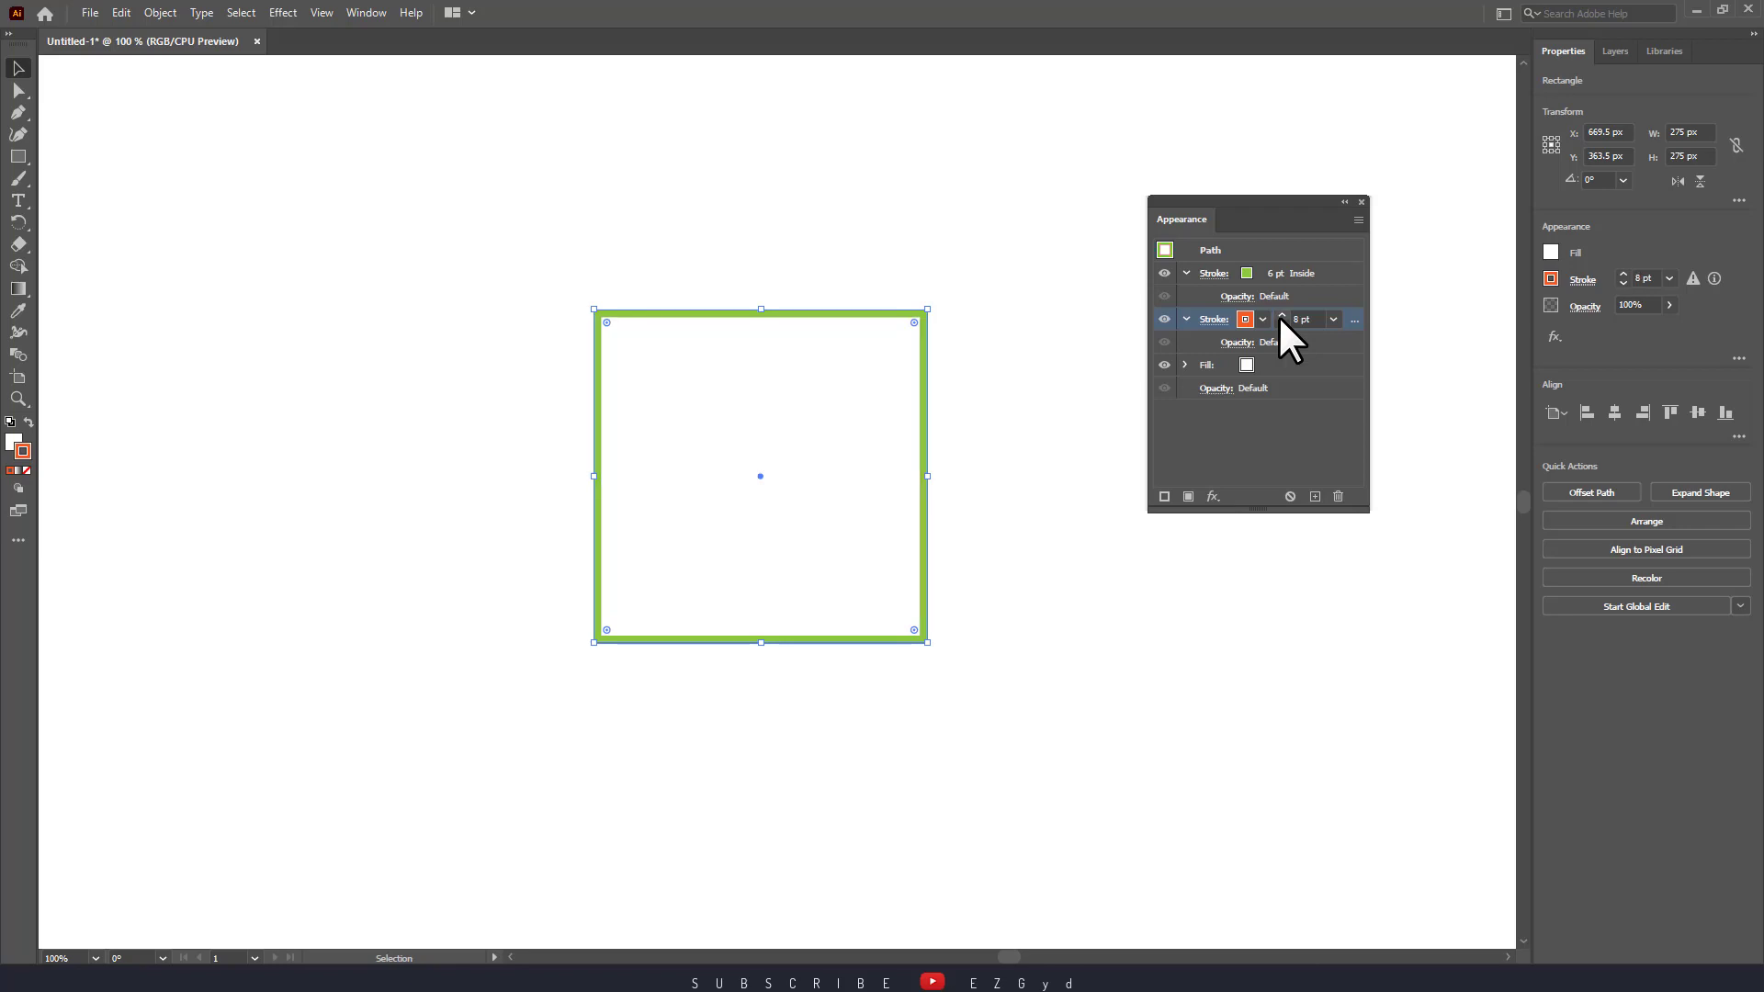
click(1281, 316)
click(1280, 316)
click(1280, 316)
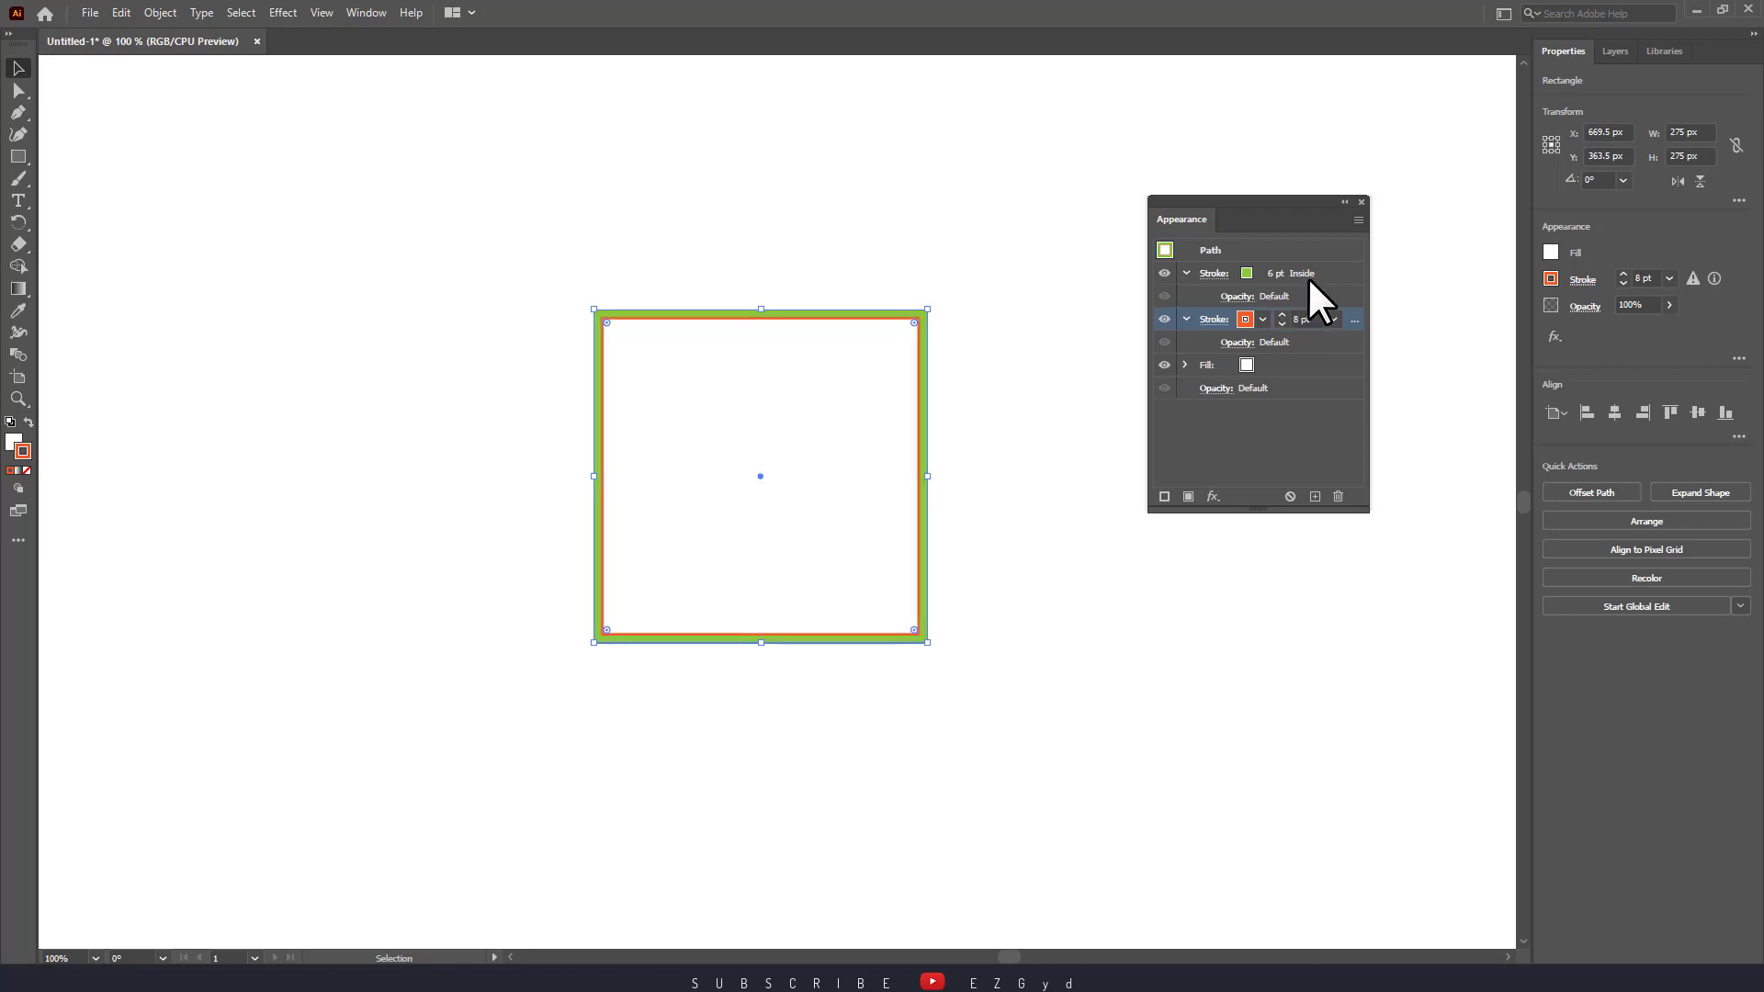
click(1281, 316)
click(1280, 316)
click(1280, 316)
click(1281, 317)
click(1281, 316)
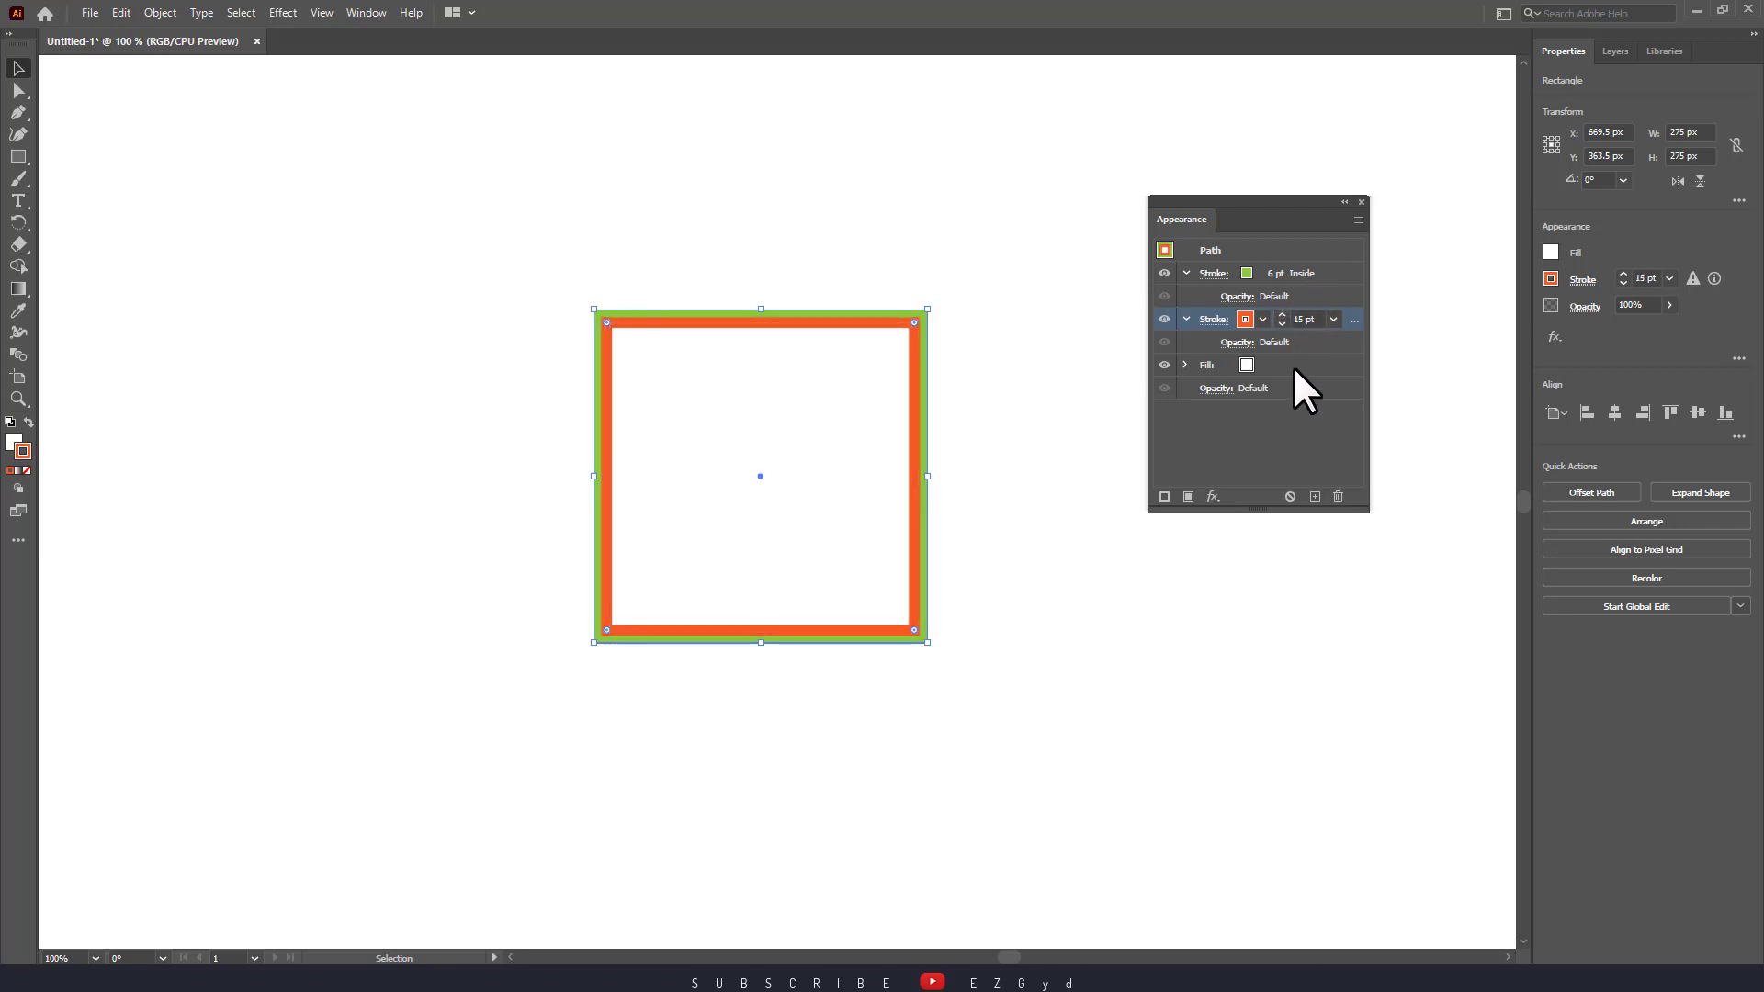
Stack the orange-red stroke above the green one and reduce the orange-red stroke's weight to 8 pt.
click(1314, 423)
mouse_move(1275, 273)
mouse_down()
mouse_move(1279, 335)
mouse_move(1283, 285)
mouse_move(1292, 331)
mouse_move(1284, 307)
mouse_up()
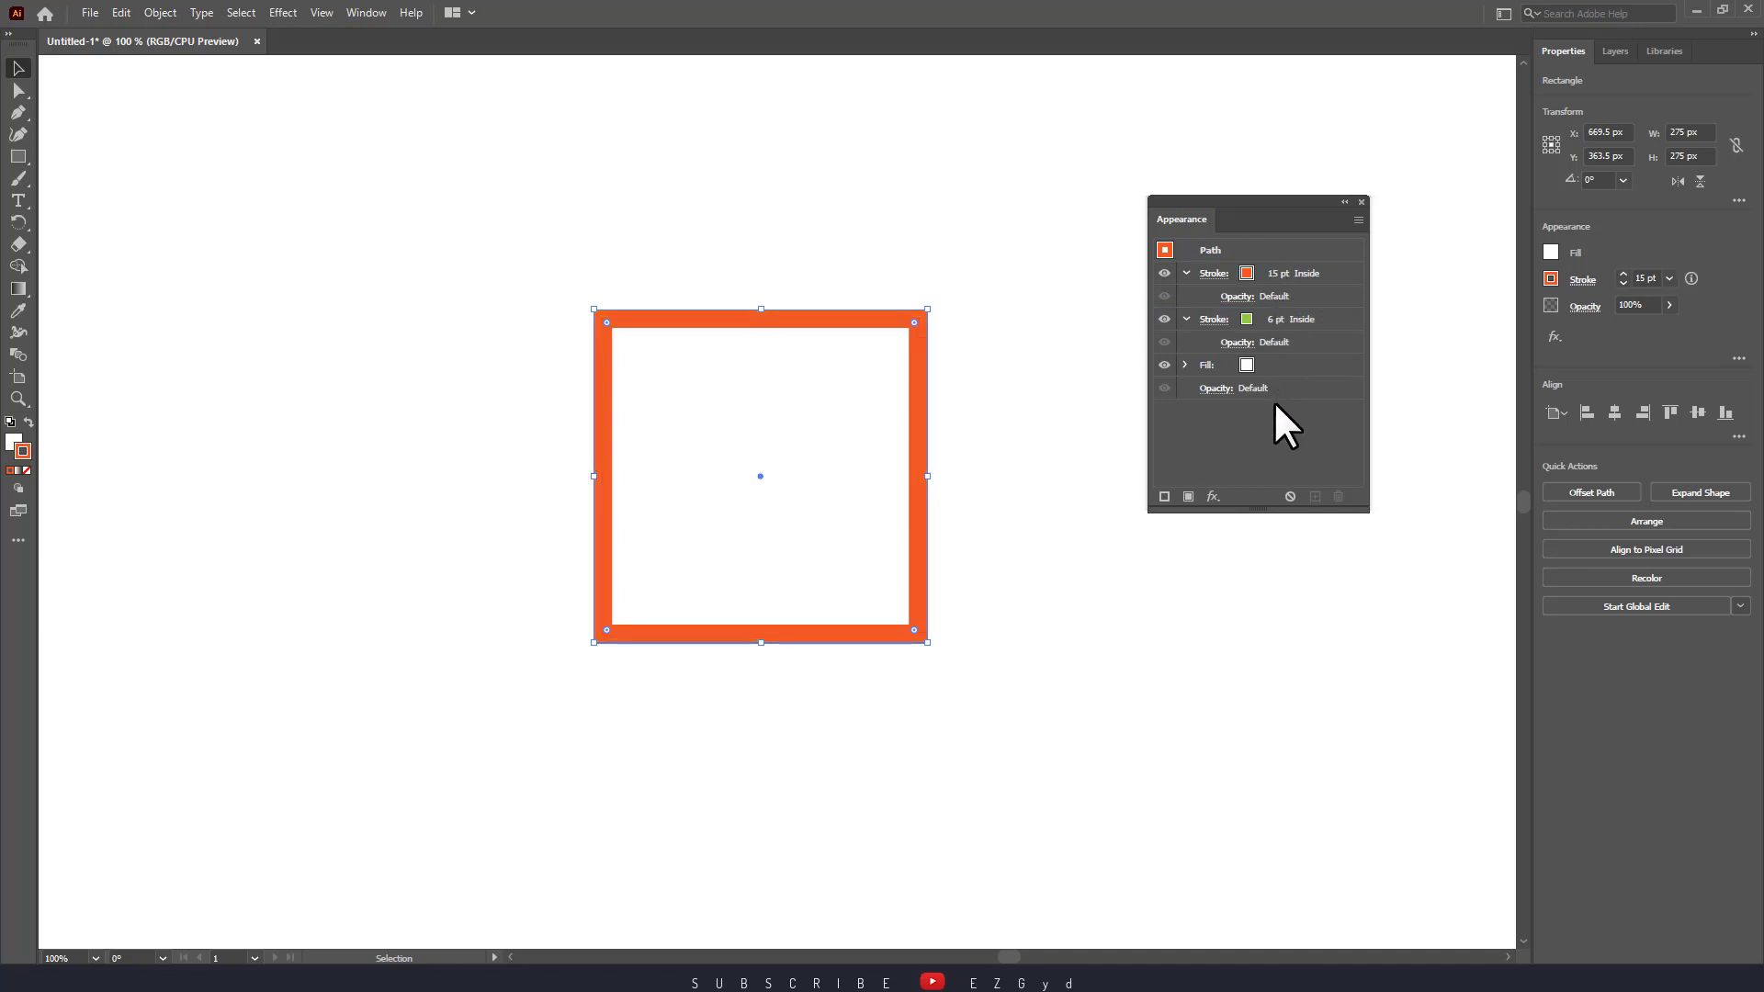
click(1263, 275)
click(1282, 277)
click(1282, 277)
click(1282, 277)
click(1282, 277)
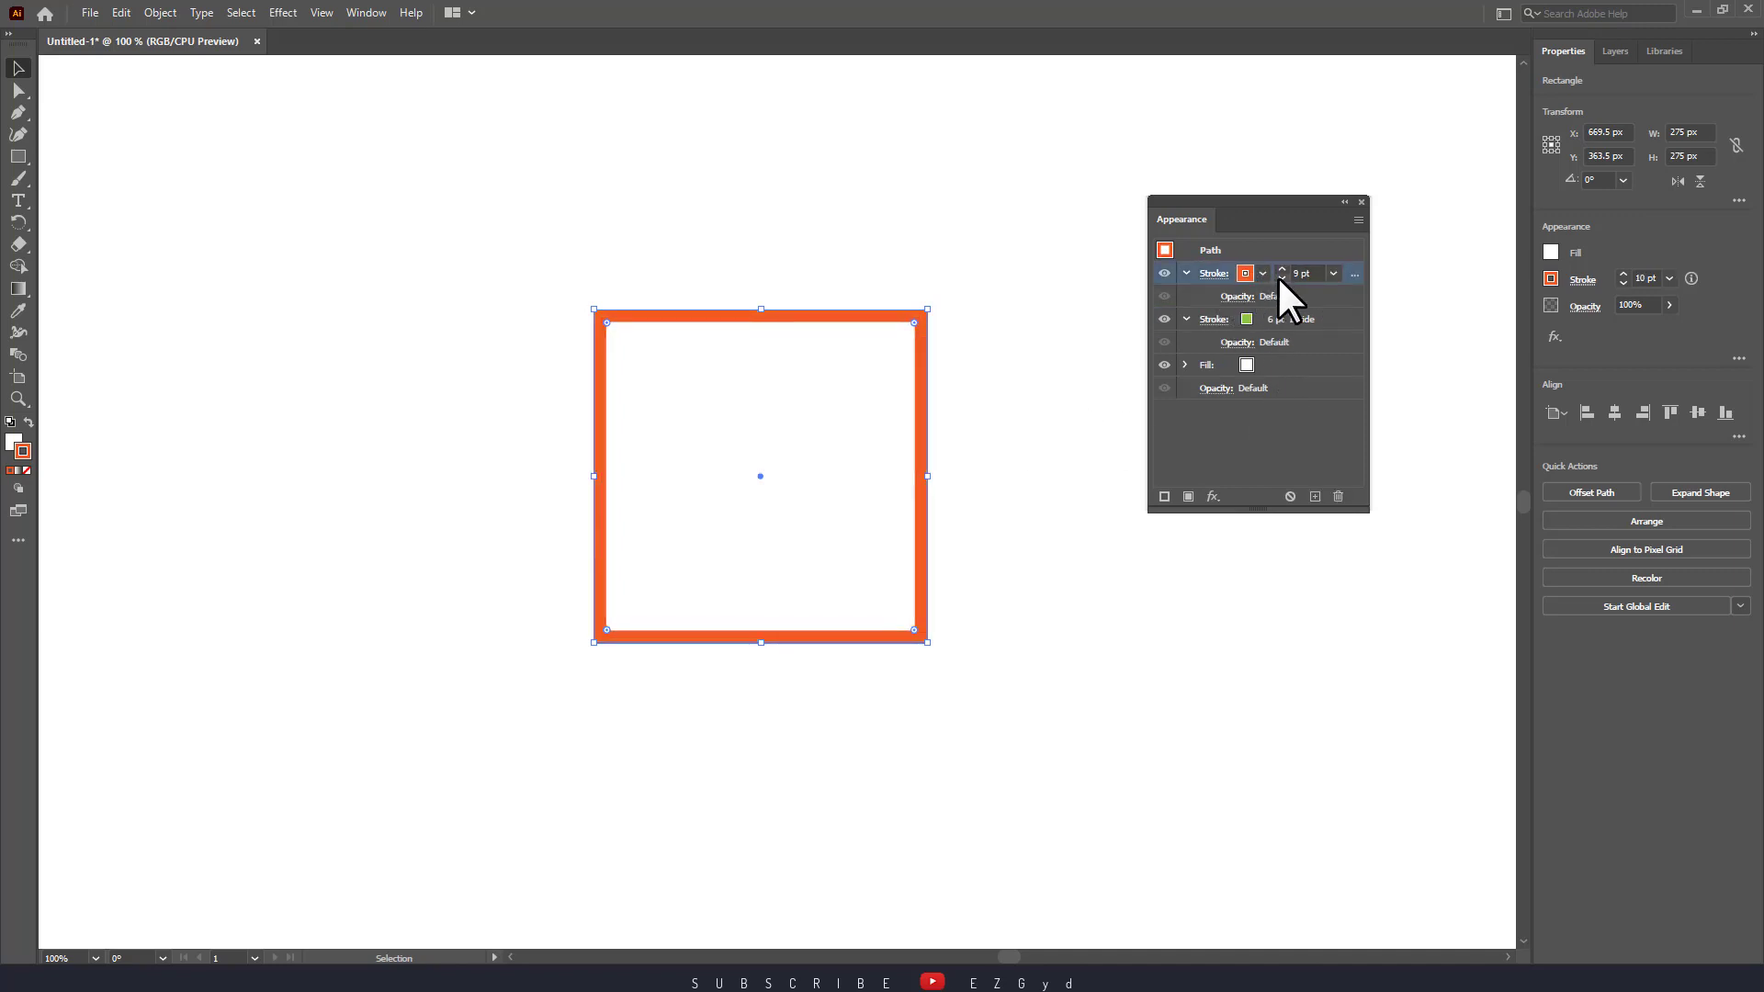
click(1281, 277)
click(1282, 277)
Widen the square's green stroke to 20 pt so it shows inside the orange-red outline, and deselect the square.
click(1297, 317)
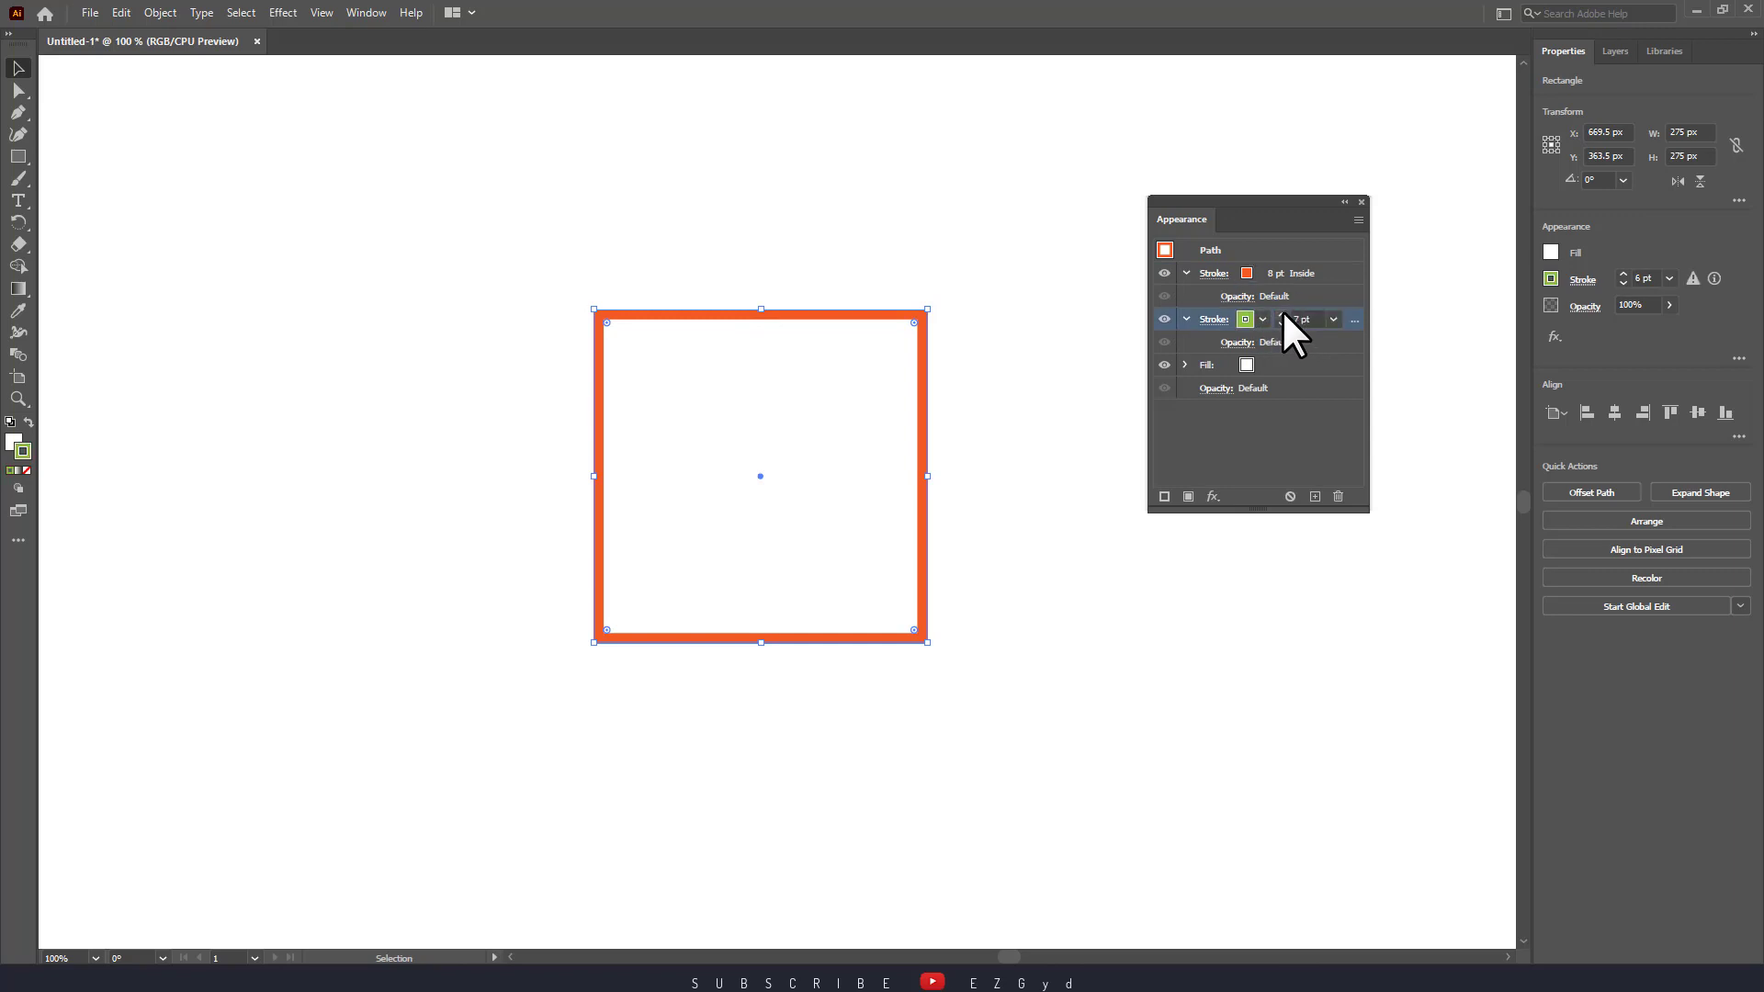
click(1281, 316)
click(1282, 315)
click(1281, 315)
click(1282, 315)
click(1282, 315)
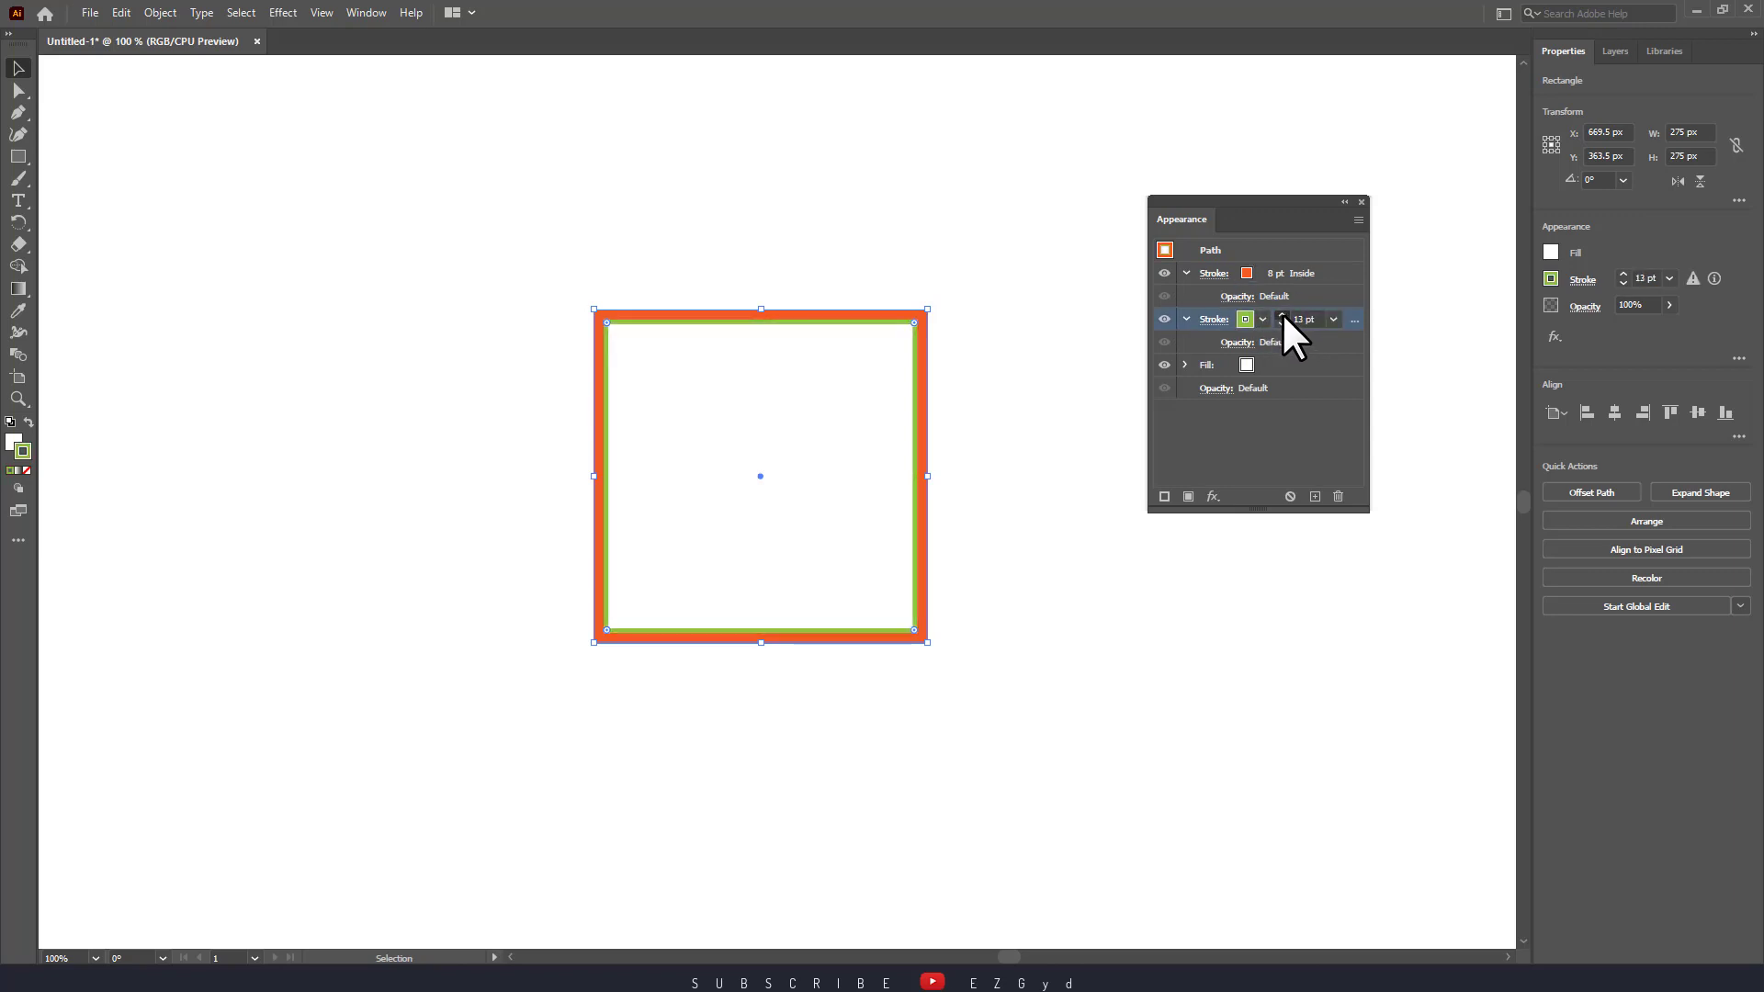
click(1282, 316)
click(1282, 316)
click(1281, 315)
click(1282, 315)
click(1281, 315)
click(1282, 316)
click(1063, 645)
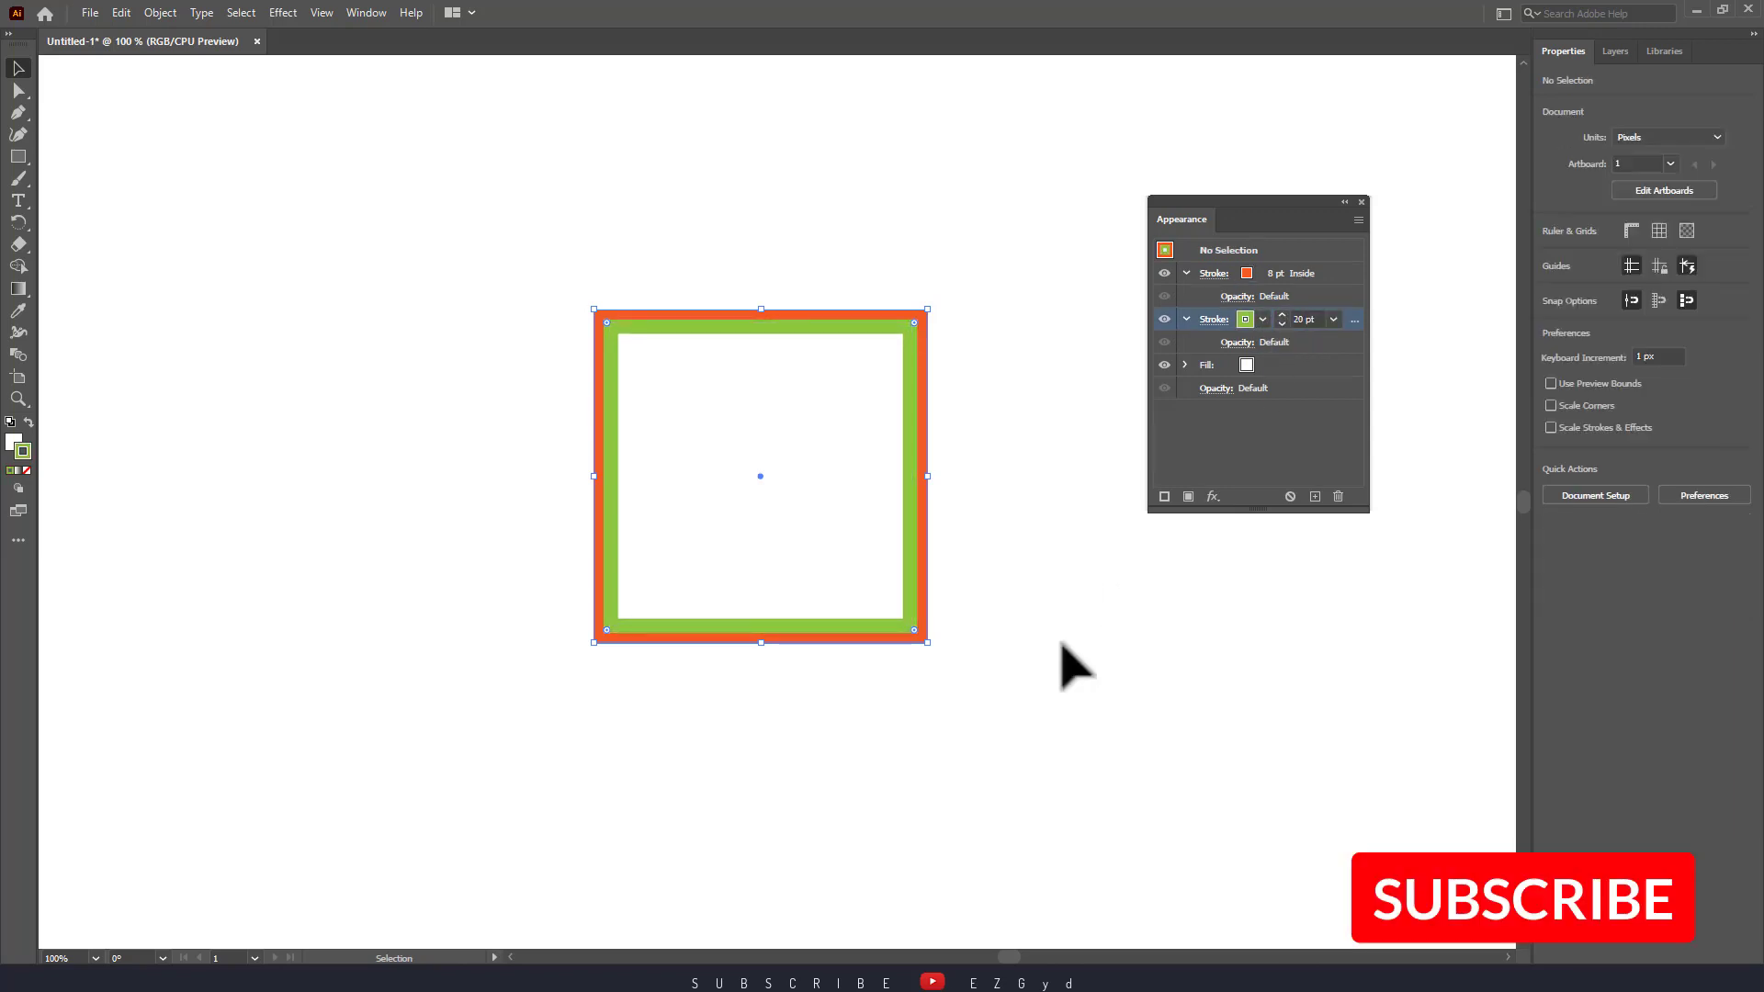
Nudge the double-outlined square to about X 664.5, Y 343.5 px, deselect it and close the detailed appearance settings.
mouse_move(841, 538)
mouse_down()
mouse_move(891, 640)
mouse_move(837, 520)
mouse_up()
click(1131, 602)
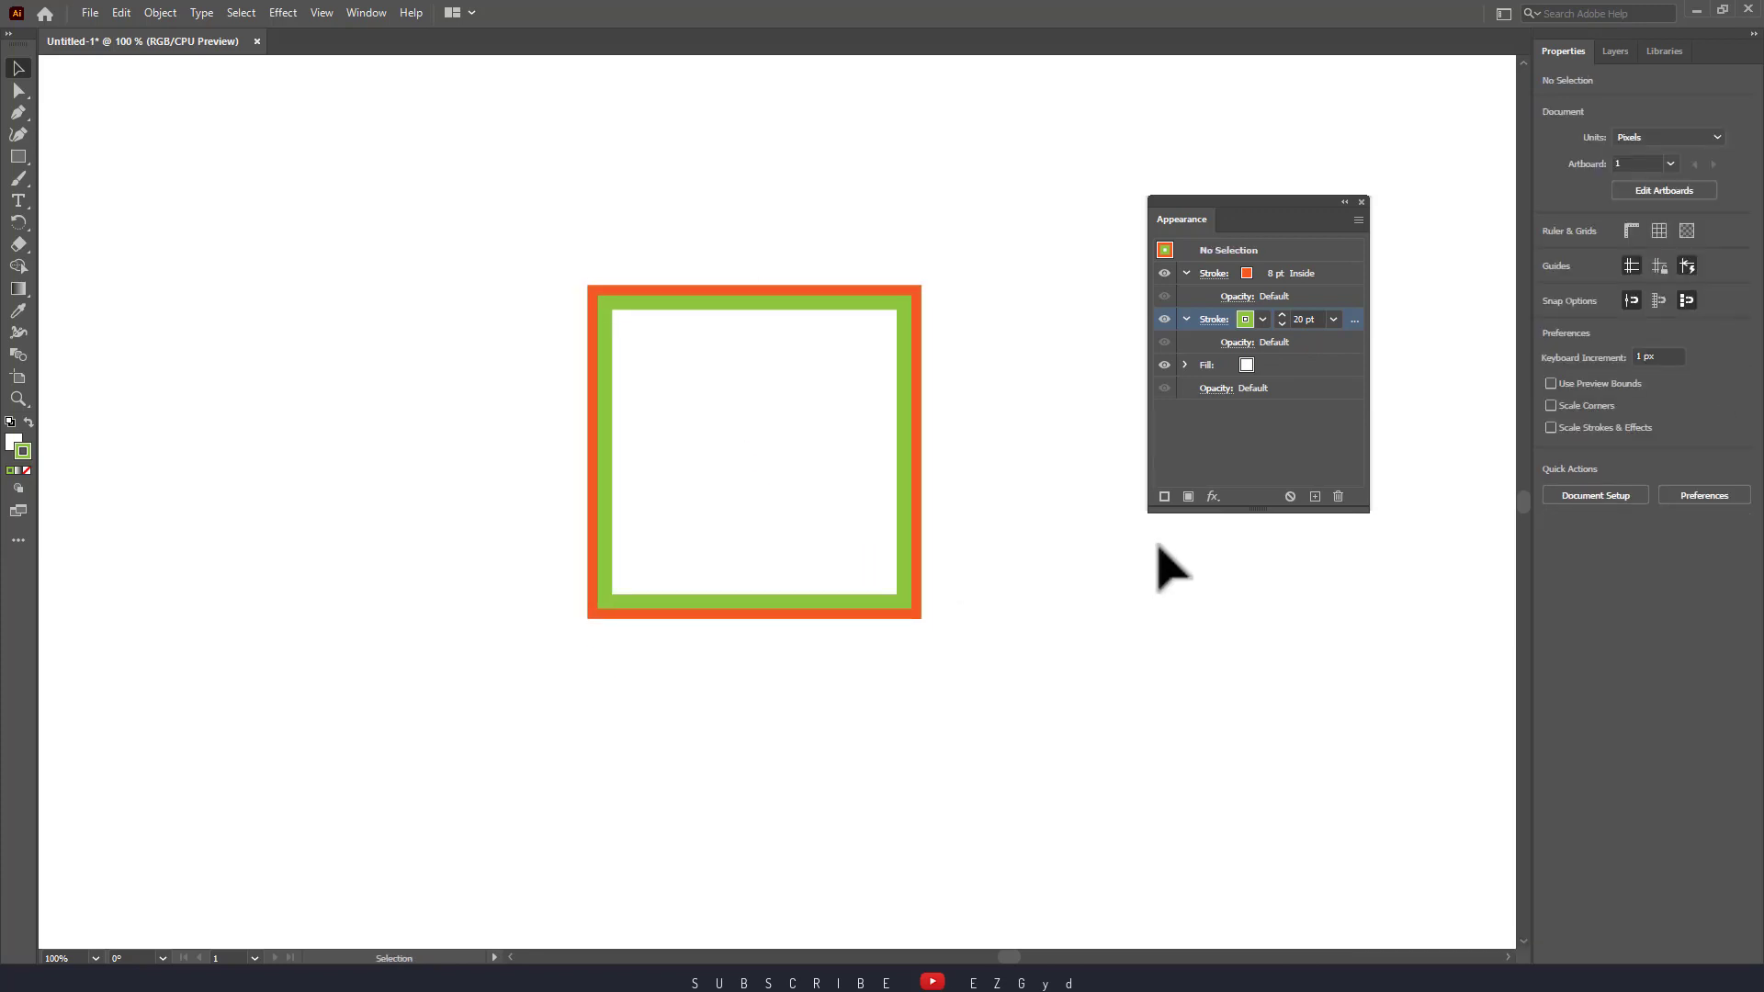
click(1361, 201)
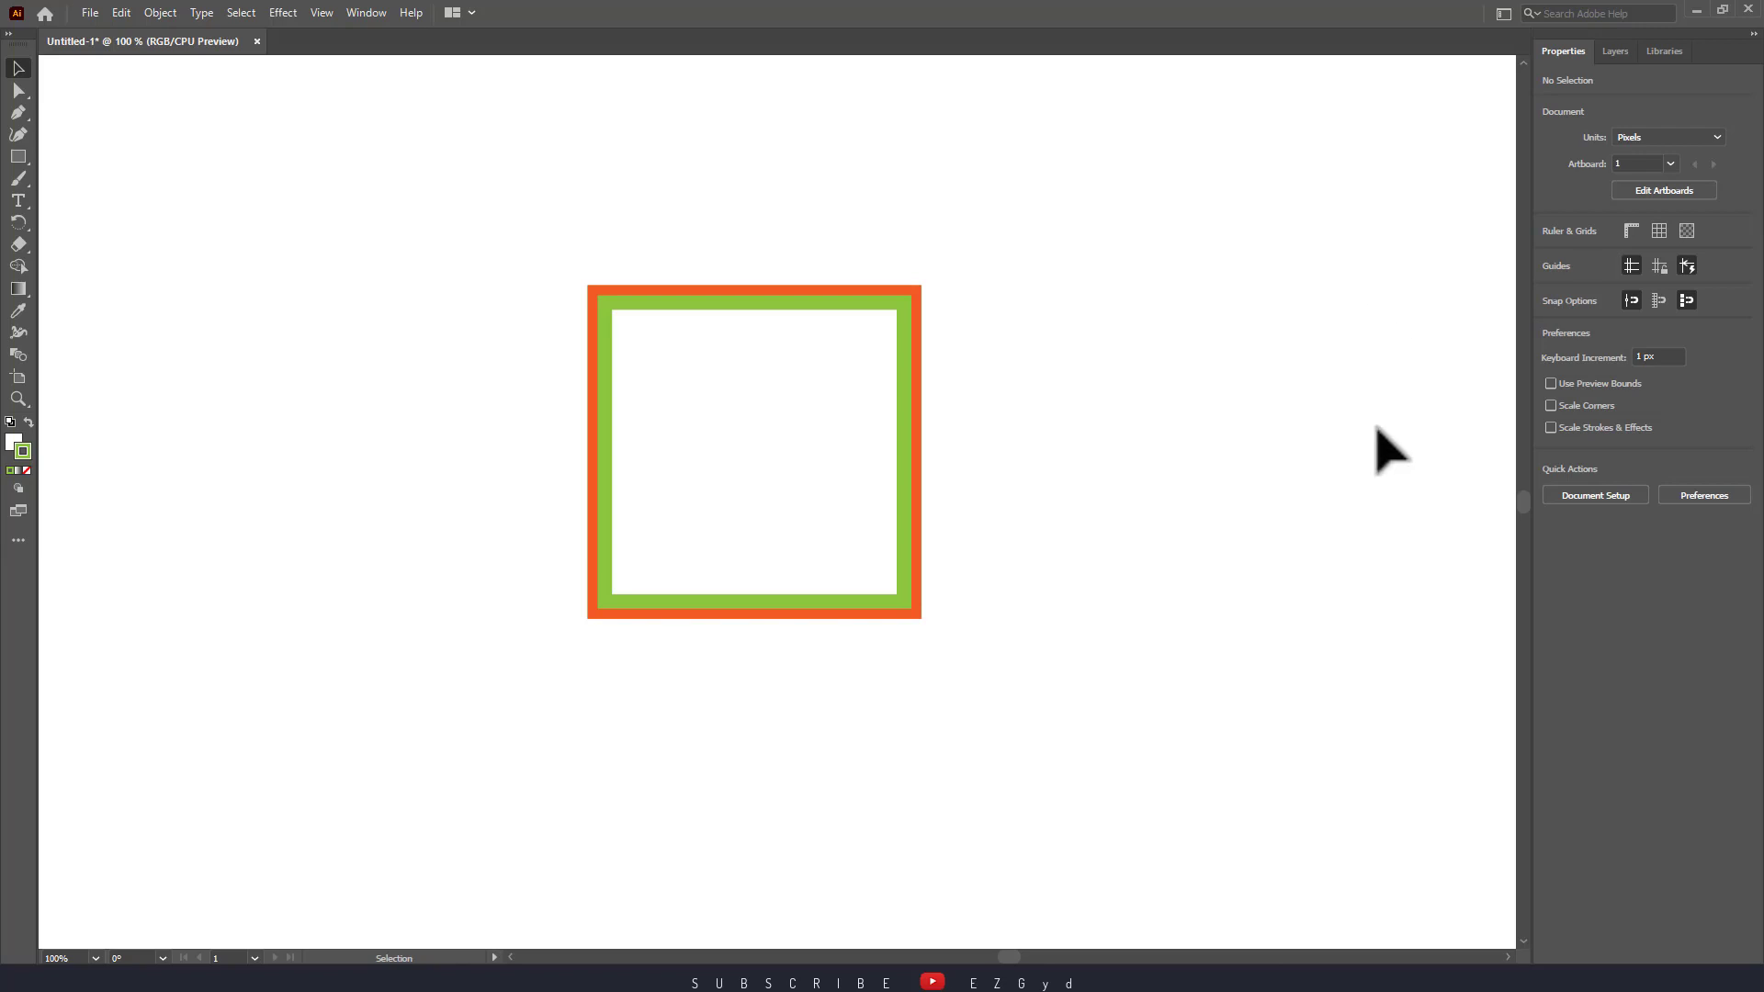
Turn the square's inner green stroke into a dashed line that preserves exact dash and gap lengths.
click(909, 575)
click(1582, 280)
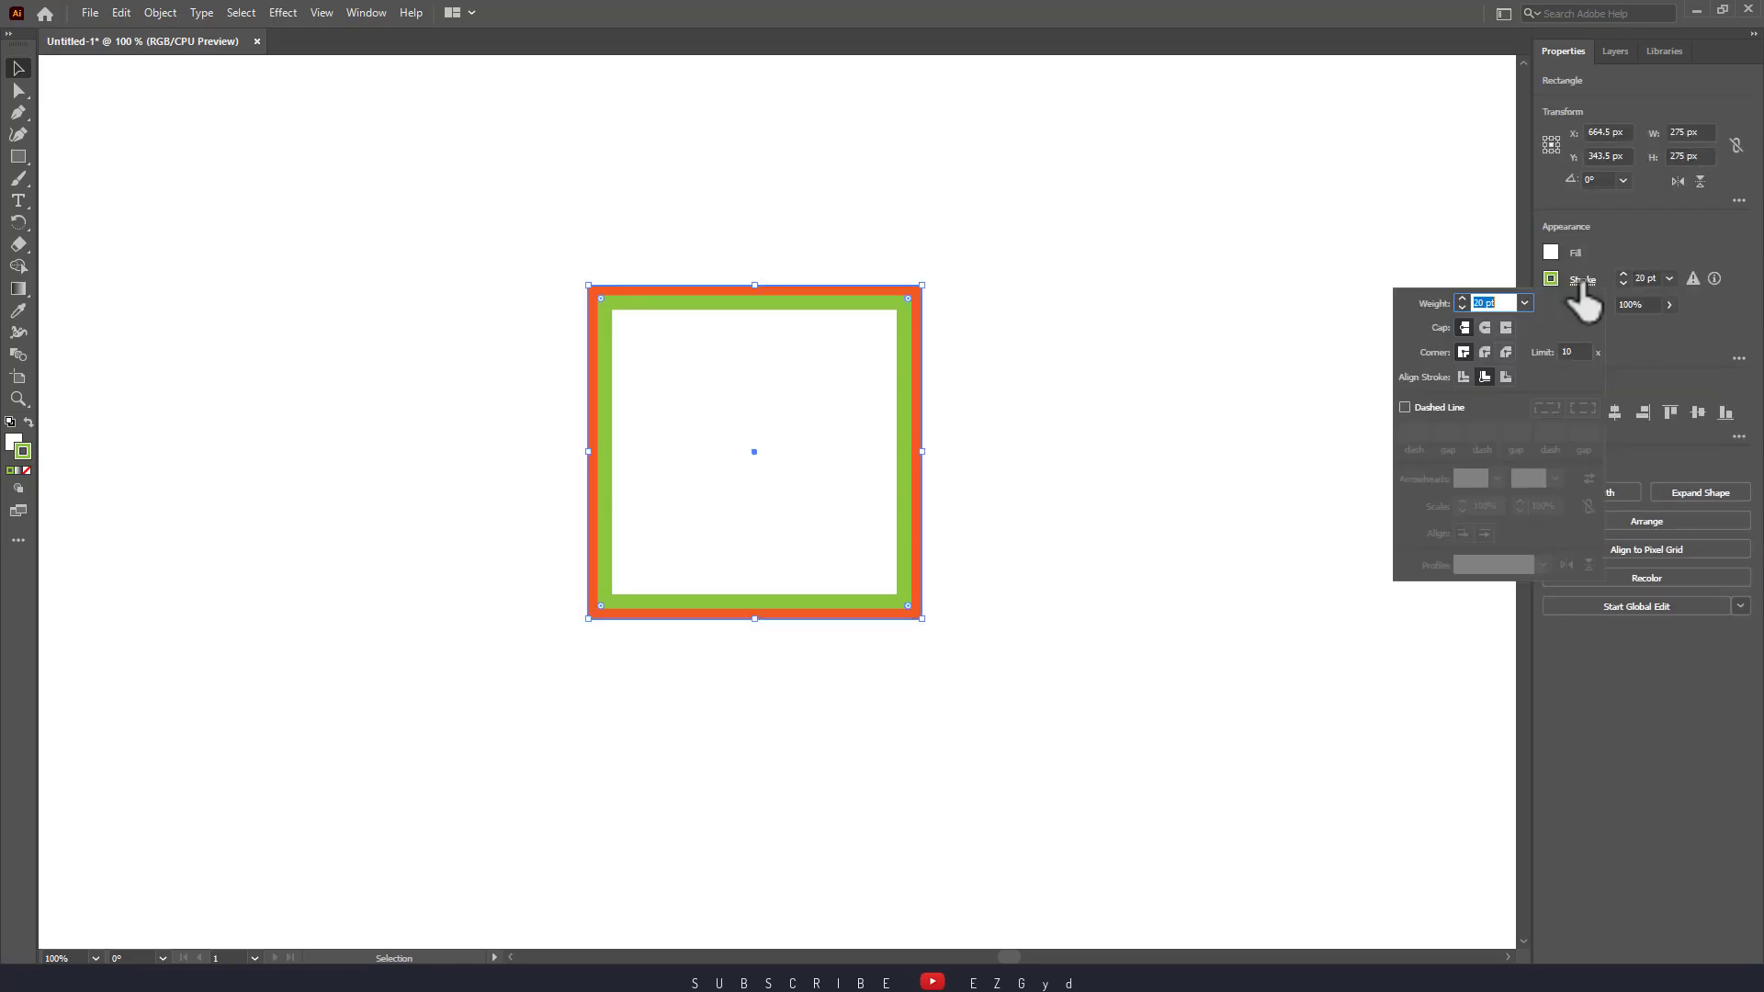
click(1435, 407)
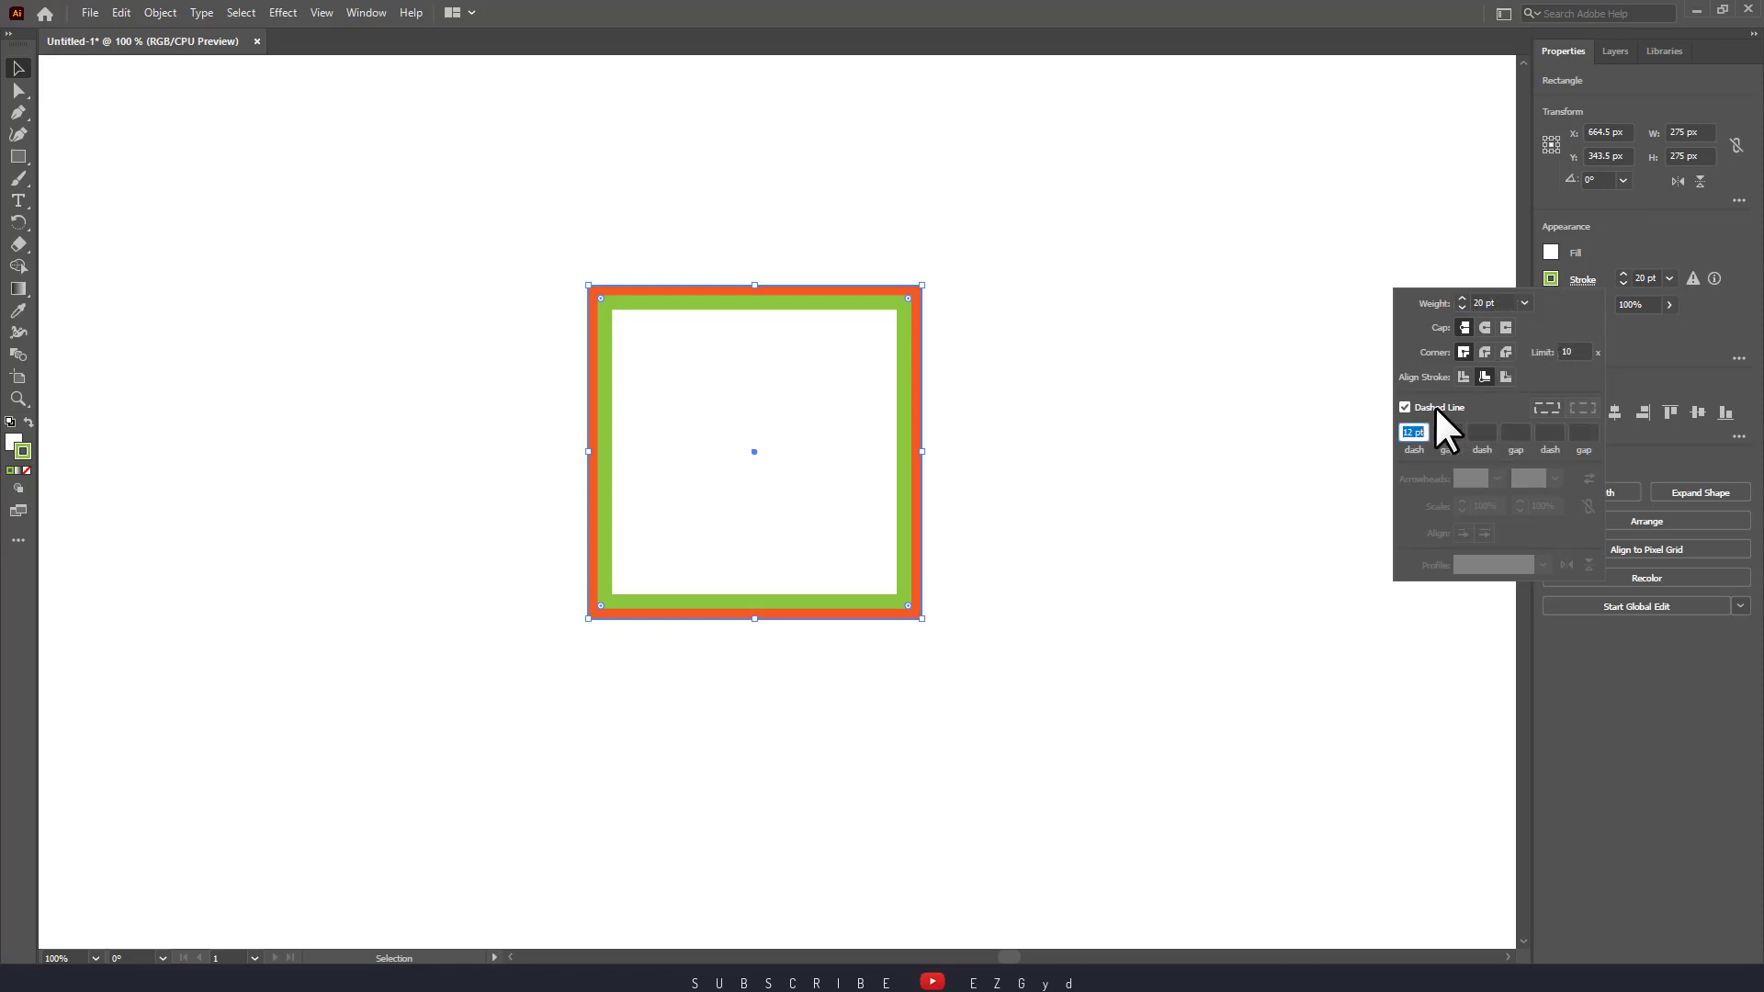
click(1546, 407)
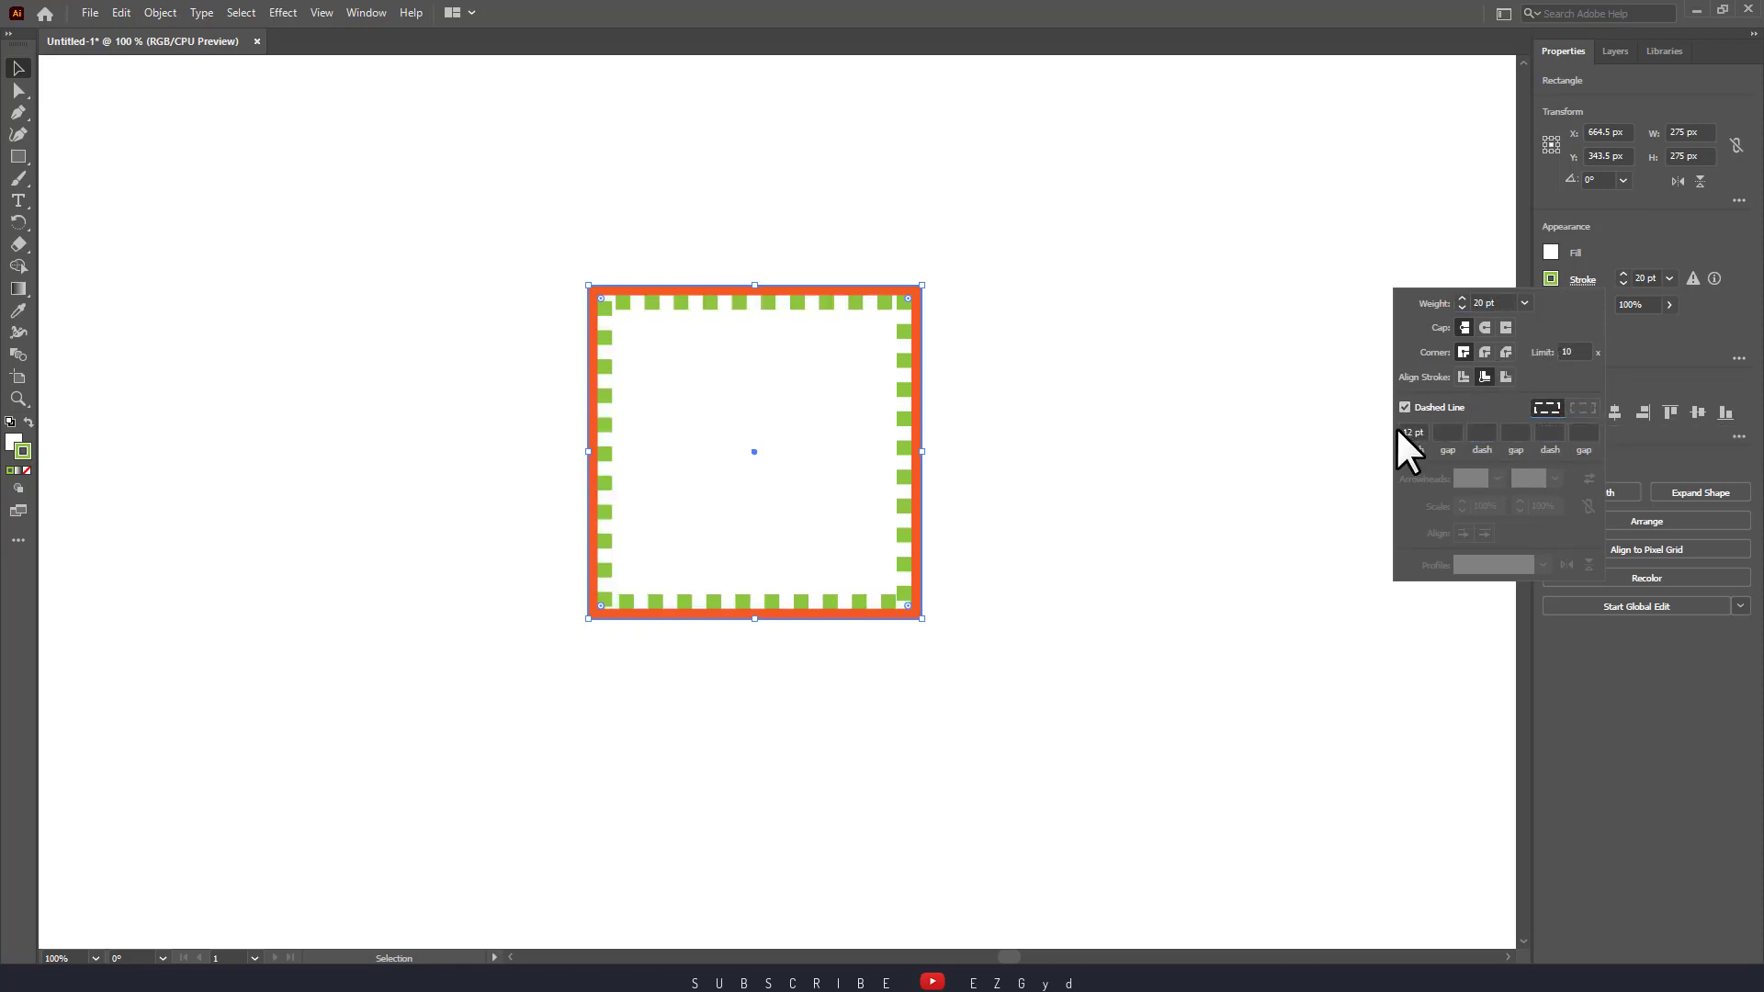
Shorten the green stroke's dashes to a finer, denser pattern and deselect the square.
key(Down)
key(Down)
key(Down)
key(Down)
key(Down)
key(Down)
key(Down)
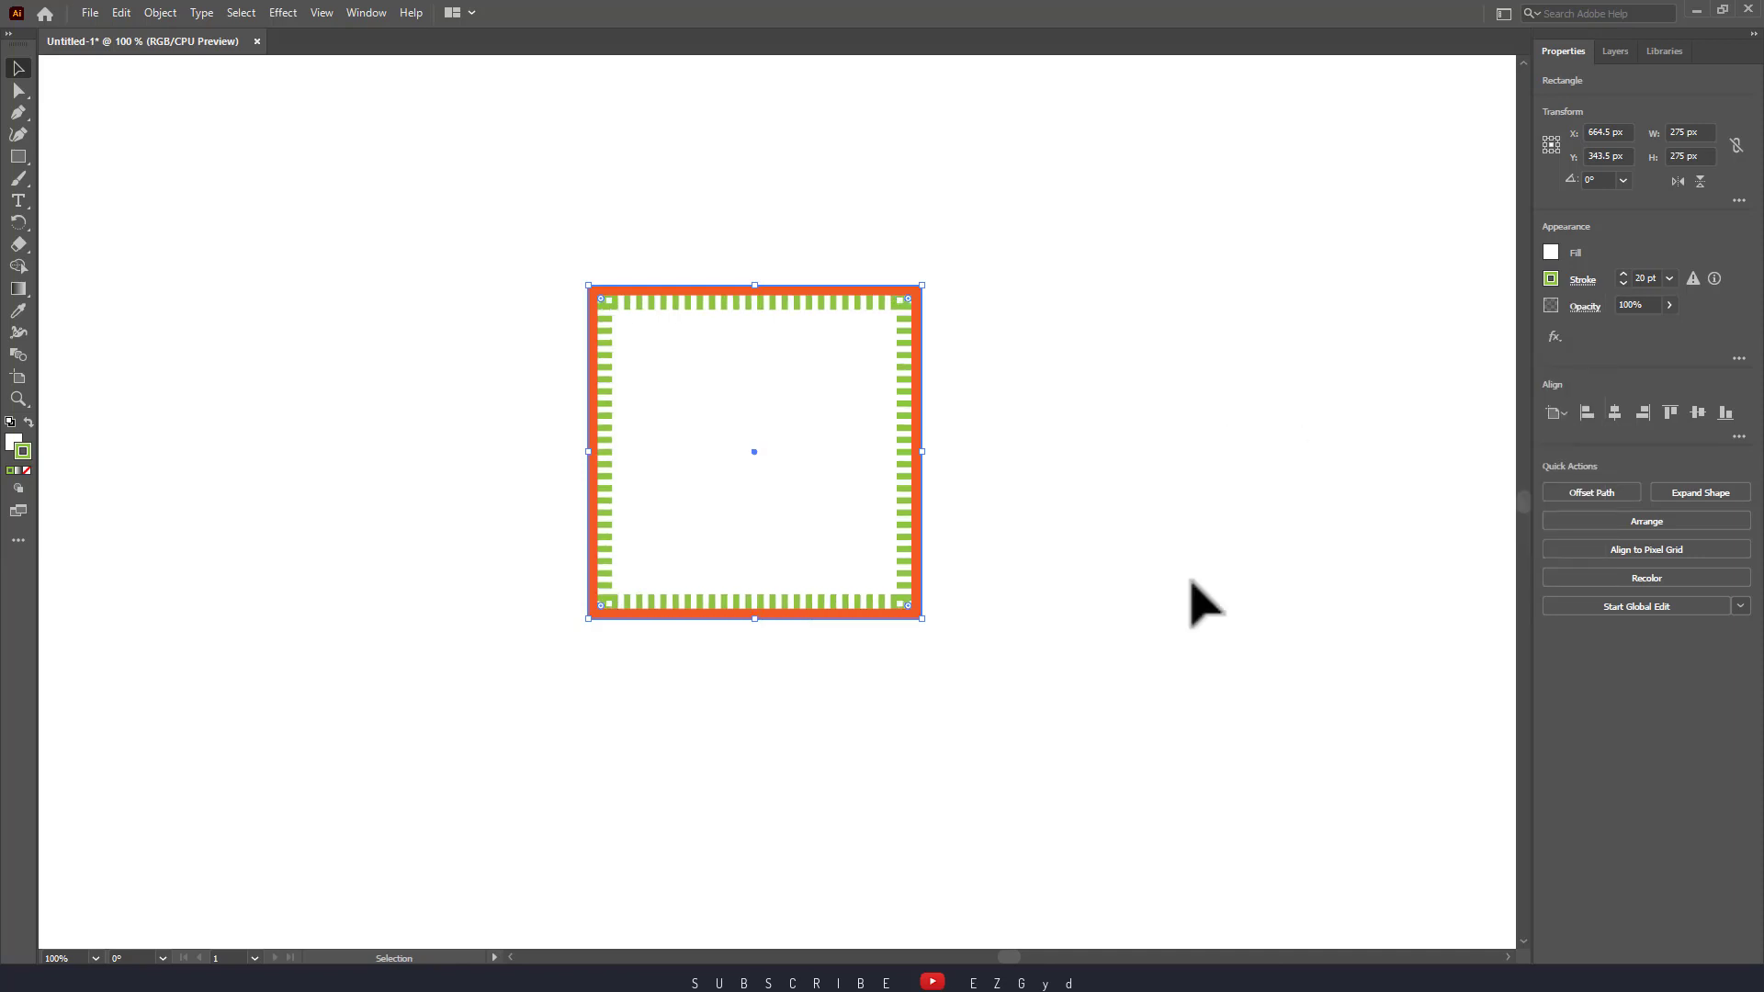
click(1094, 724)
Move the dashed double-outlined square towards the artboard's upper-left area, to about X 317.5, Y 280.5 px, and deselect it.
click(862, 610)
drag(854, 611, 434, 535)
click(565, 413)
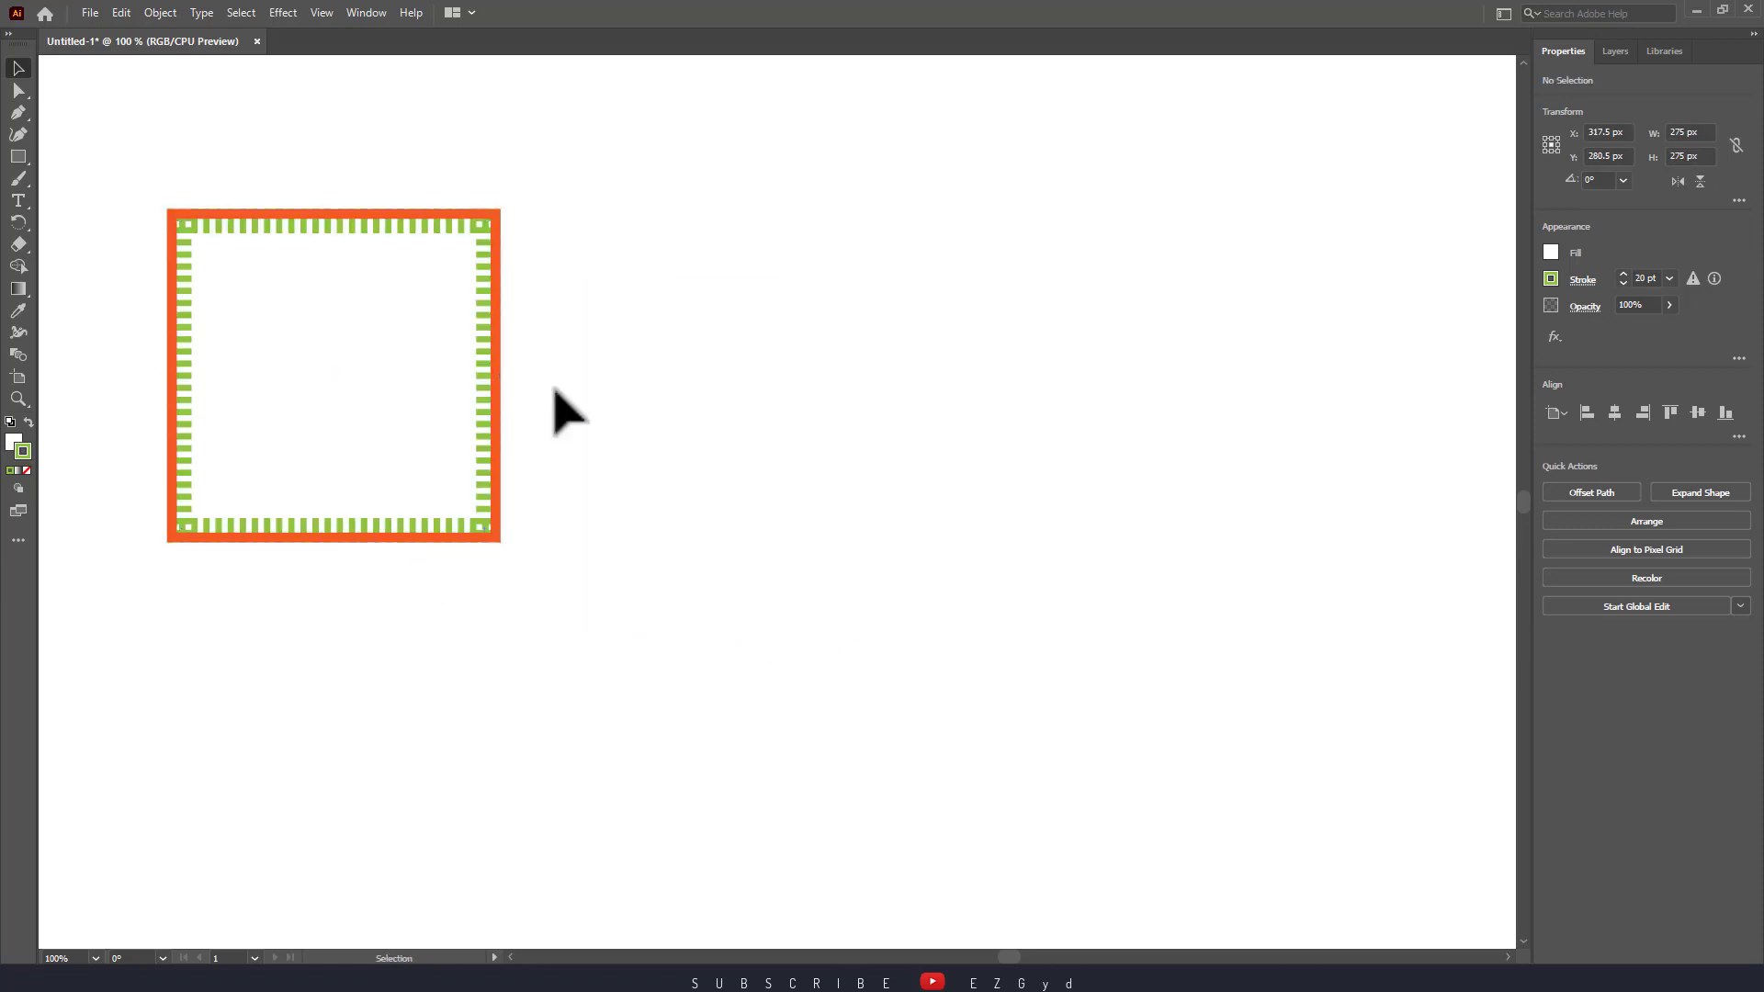
Draw a second square about 206 px wide to the right of the first and change its dashed stroke to orange.
click(18, 156)
drag(743, 303, 972, 551)
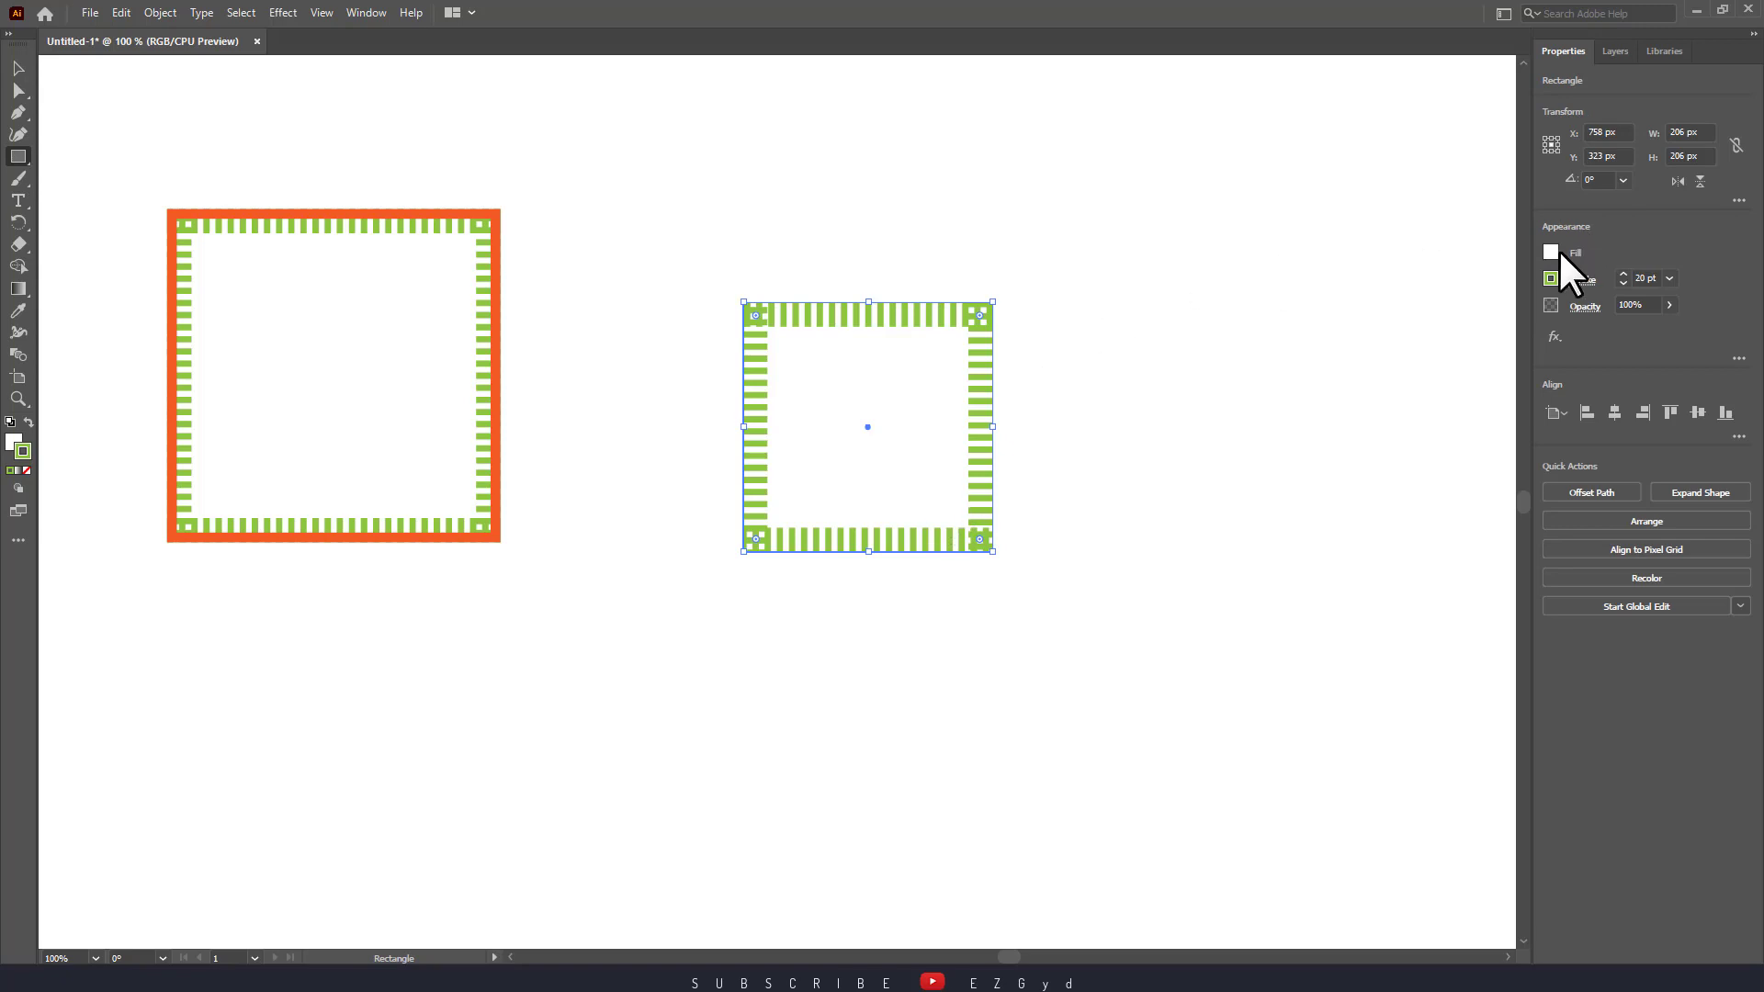
click(1549, 279)
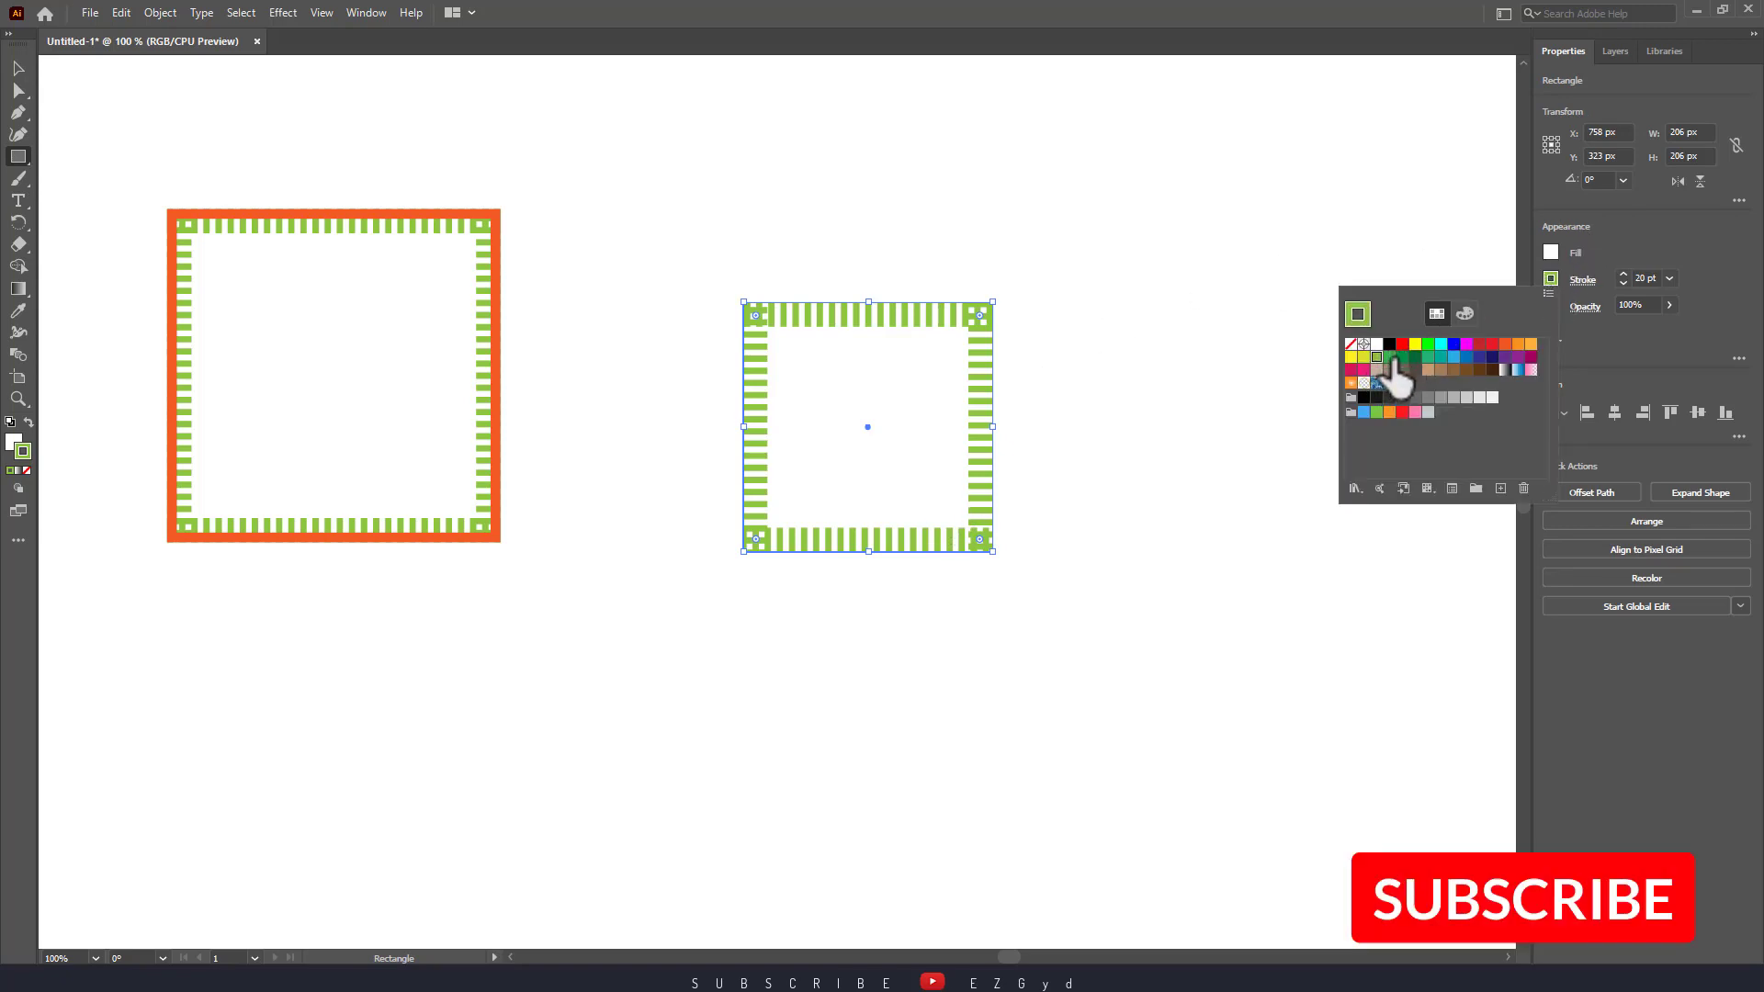
click(1494, 345)
click(1518, 344)
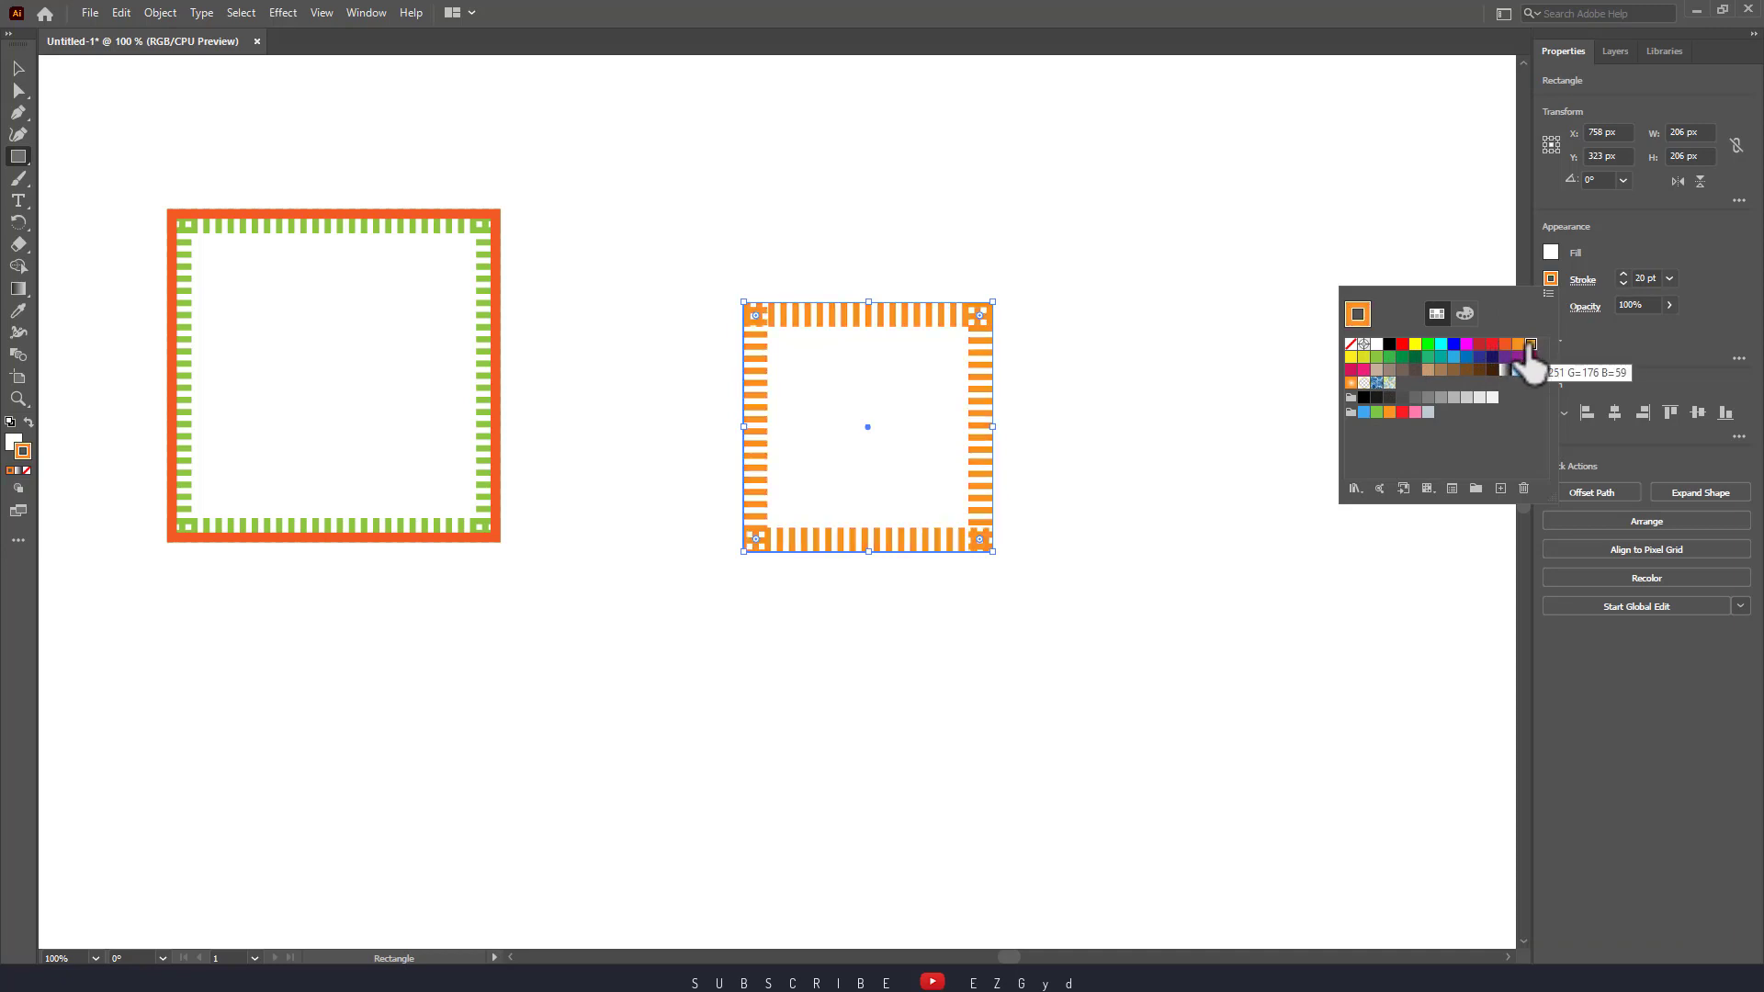
Try several shorter and longer dash lengths on the orange square's dashed stroke.
click(1584, 280)
click(1412, 430)
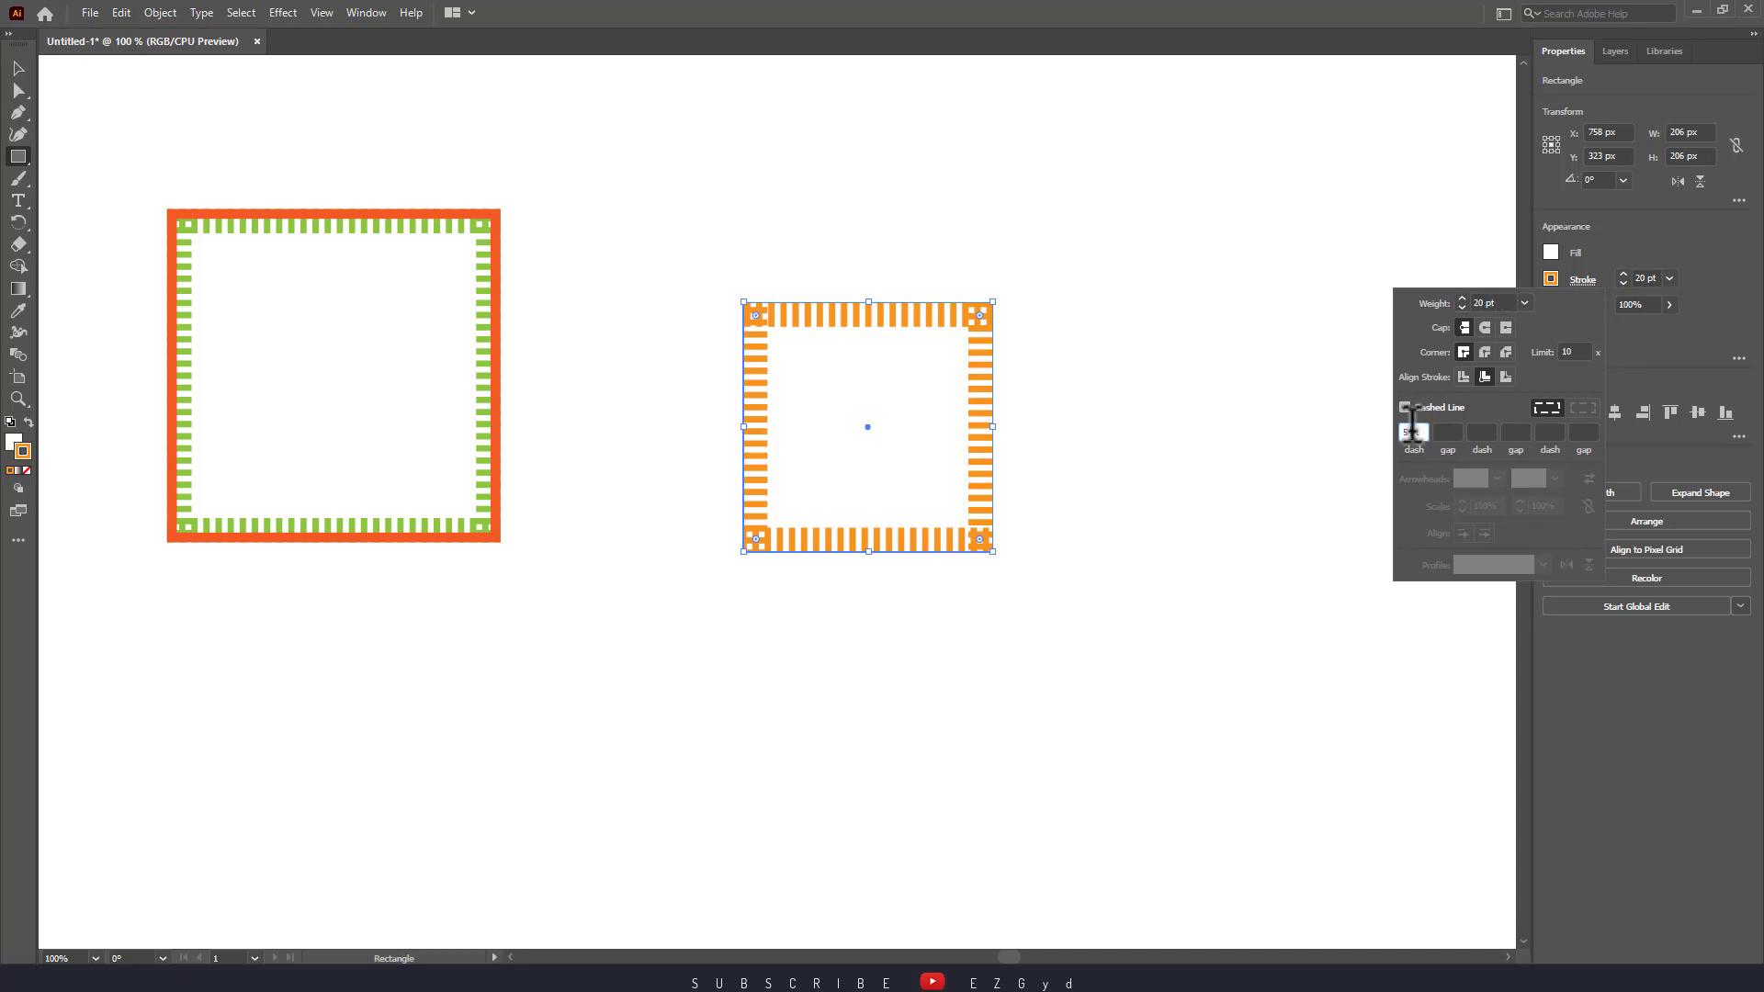
text(1)
key(Return)
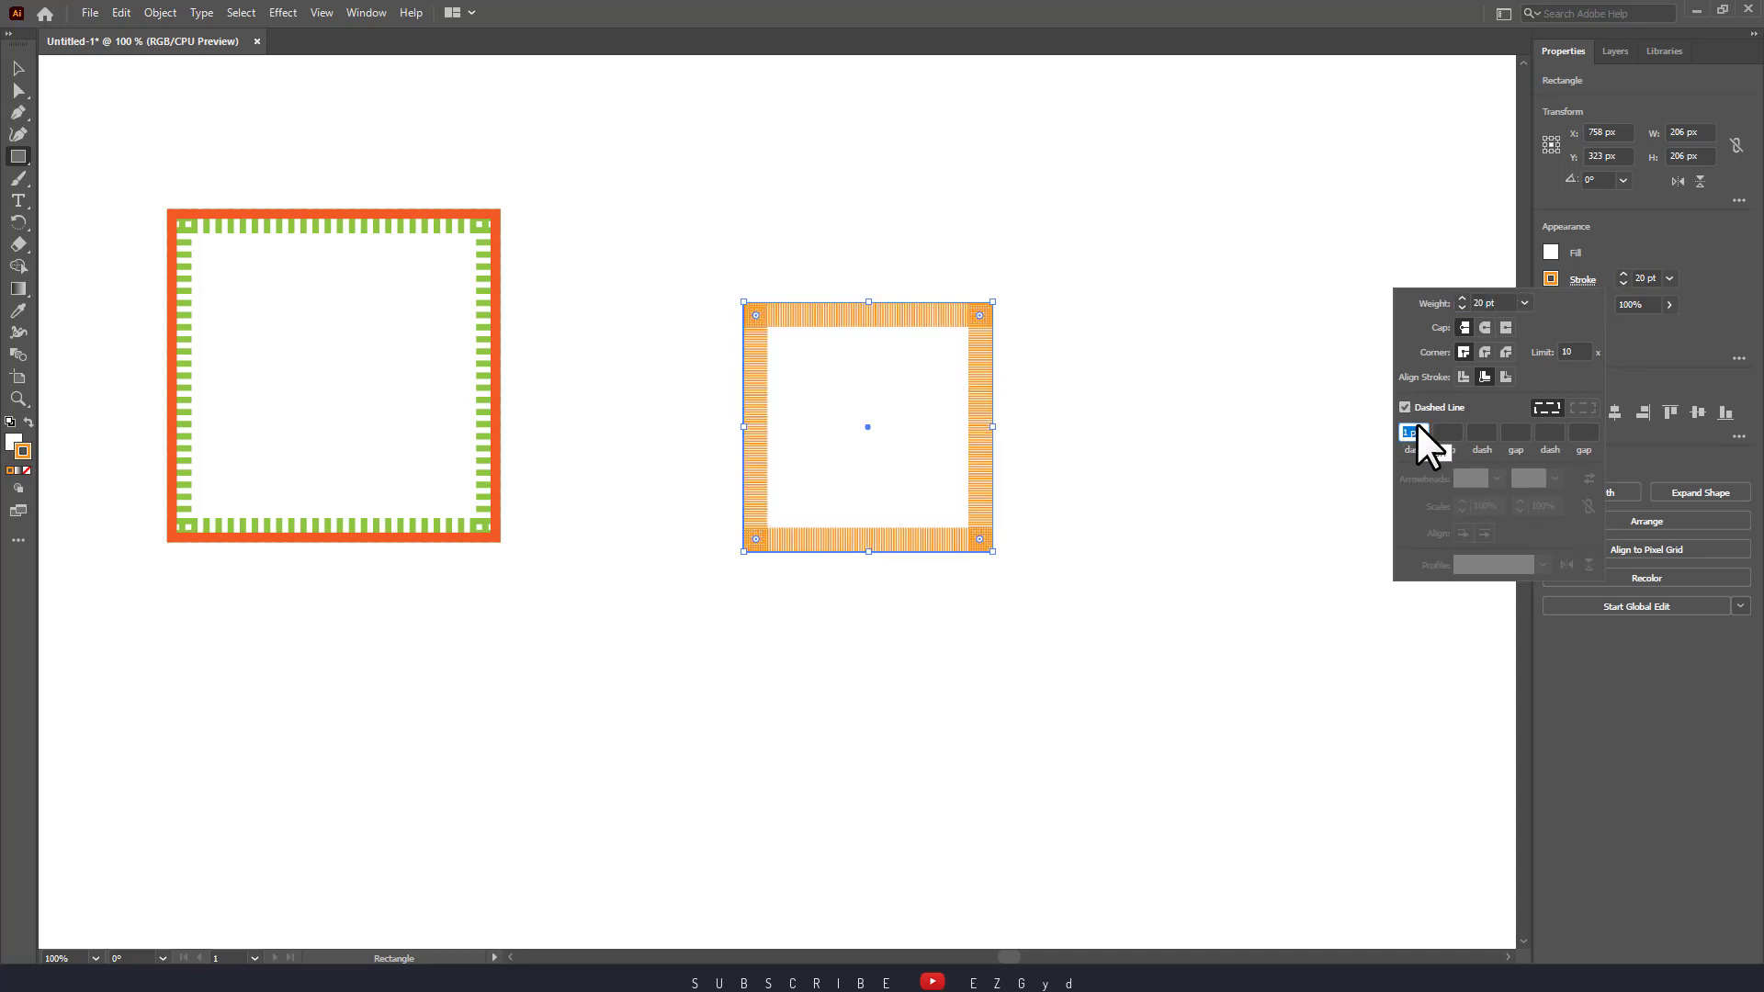
text(9)
key(Return)
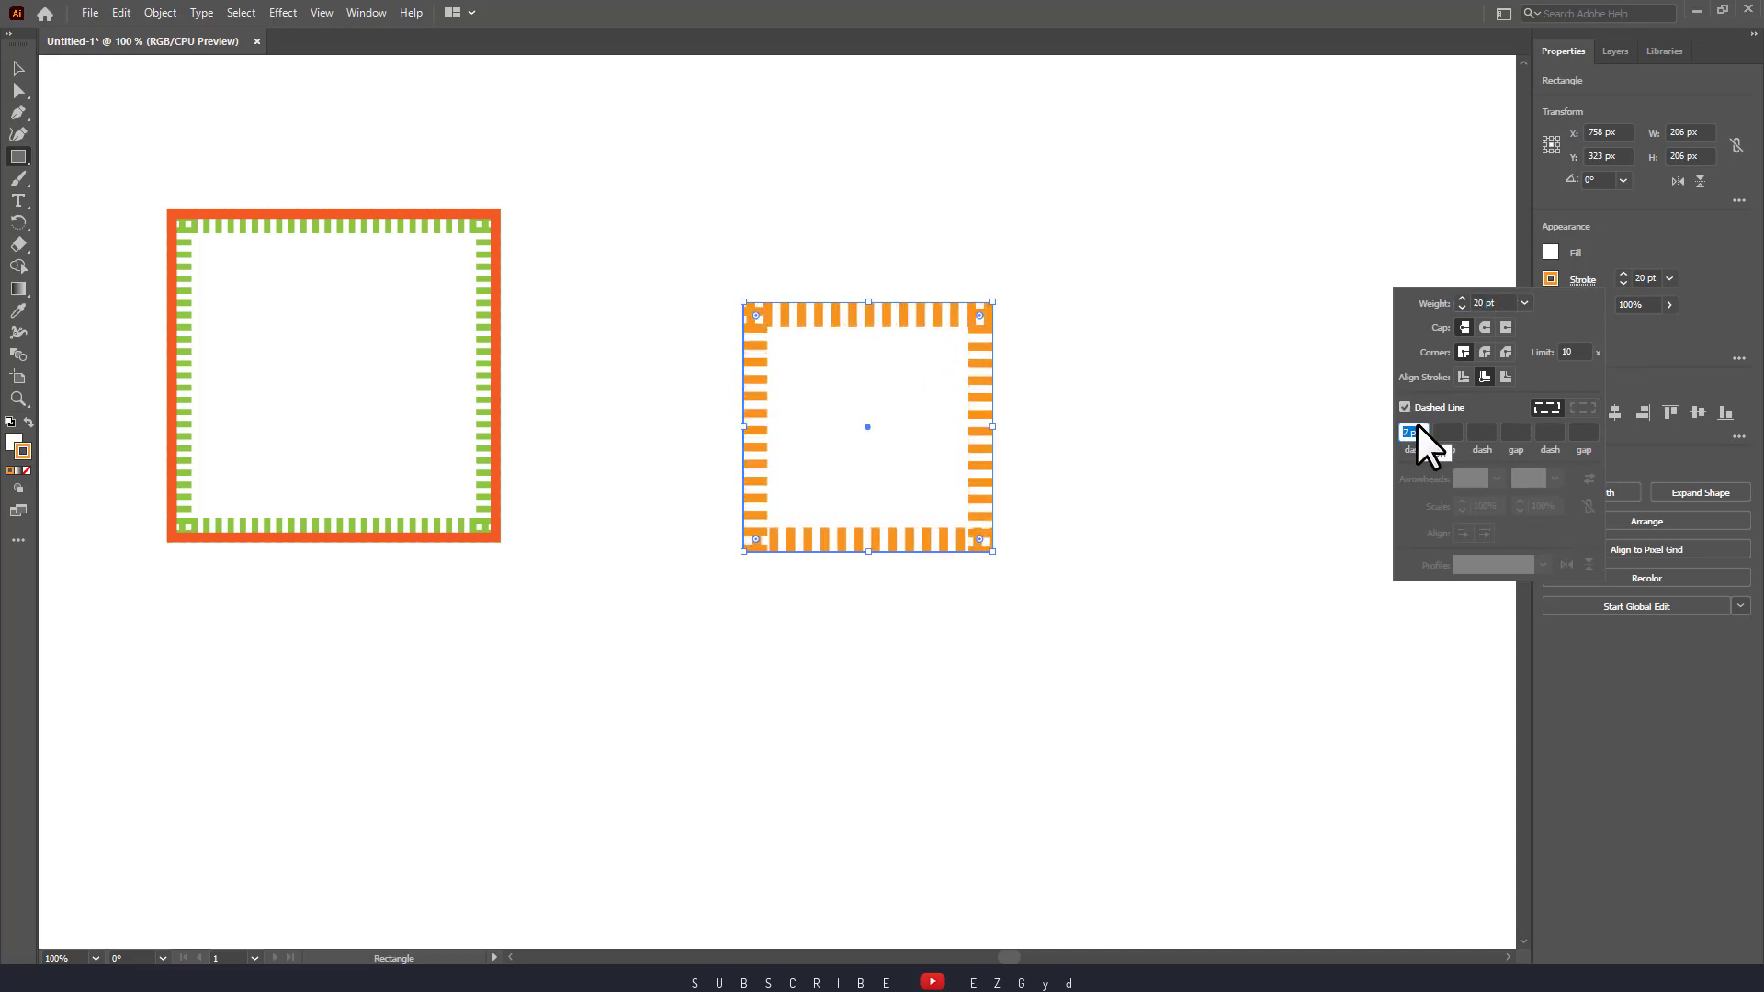
text(2)
key(Return)
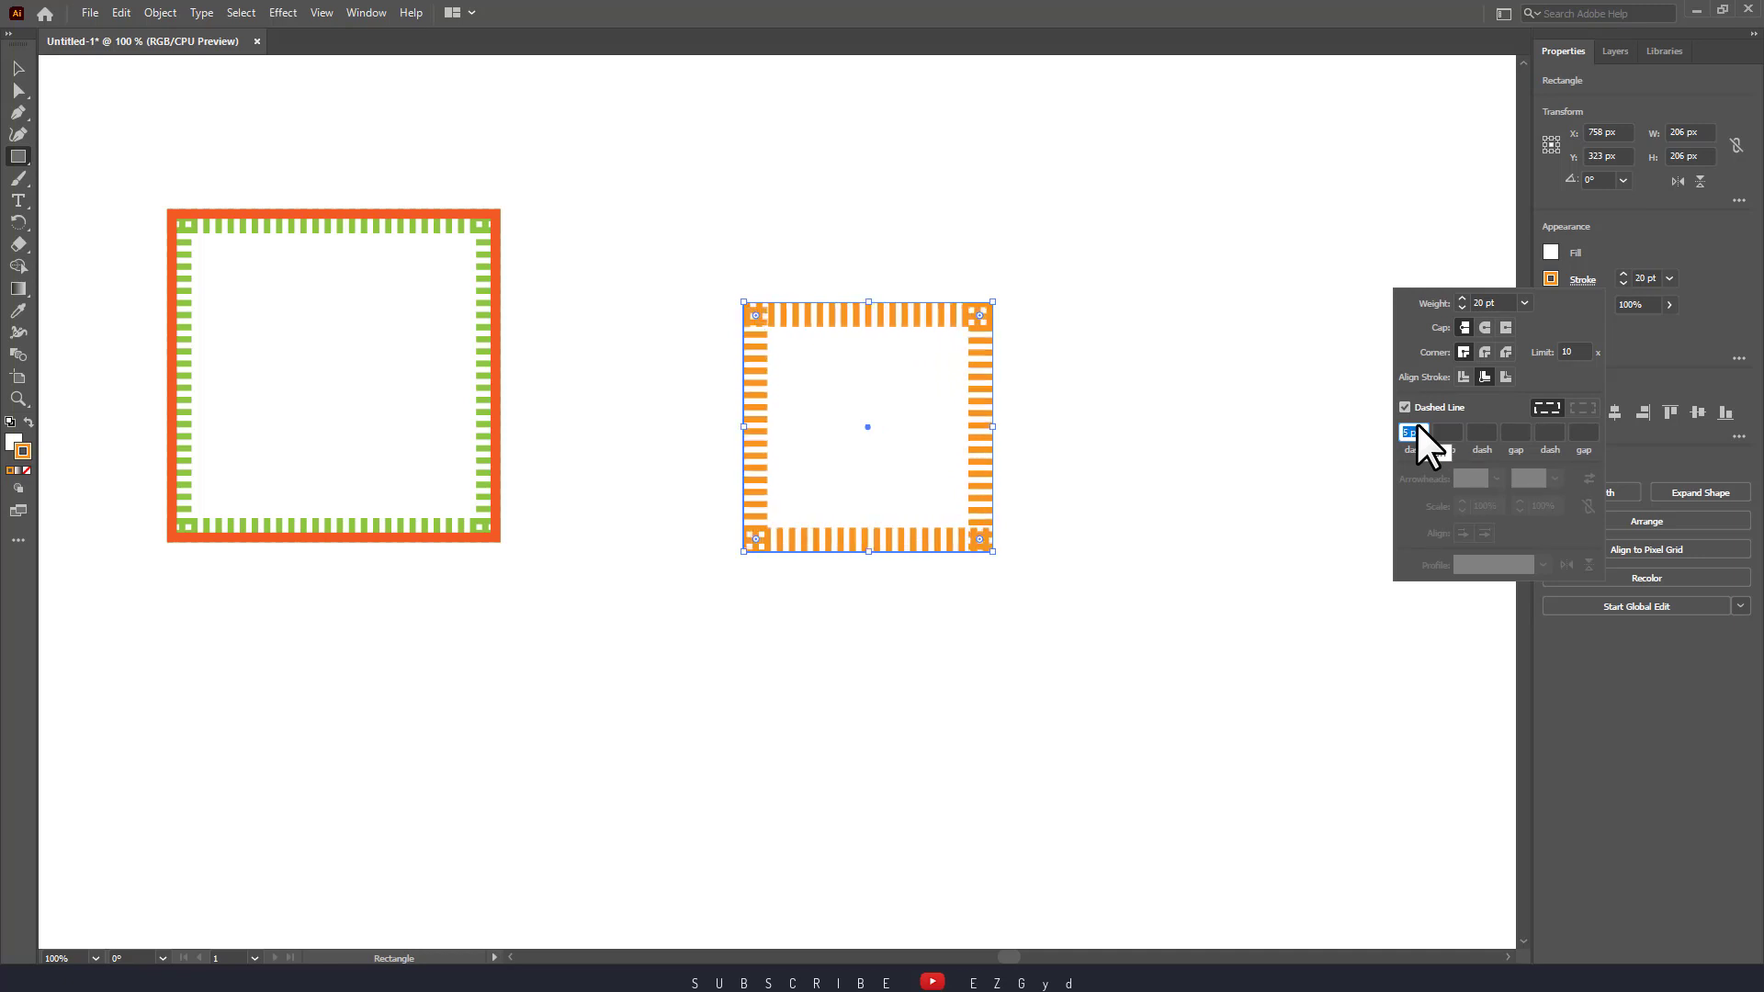
Set the orange stroke's dash length to 1 pt for a very fine pattern, without creating another rectangle.
text(0)
key(Return)
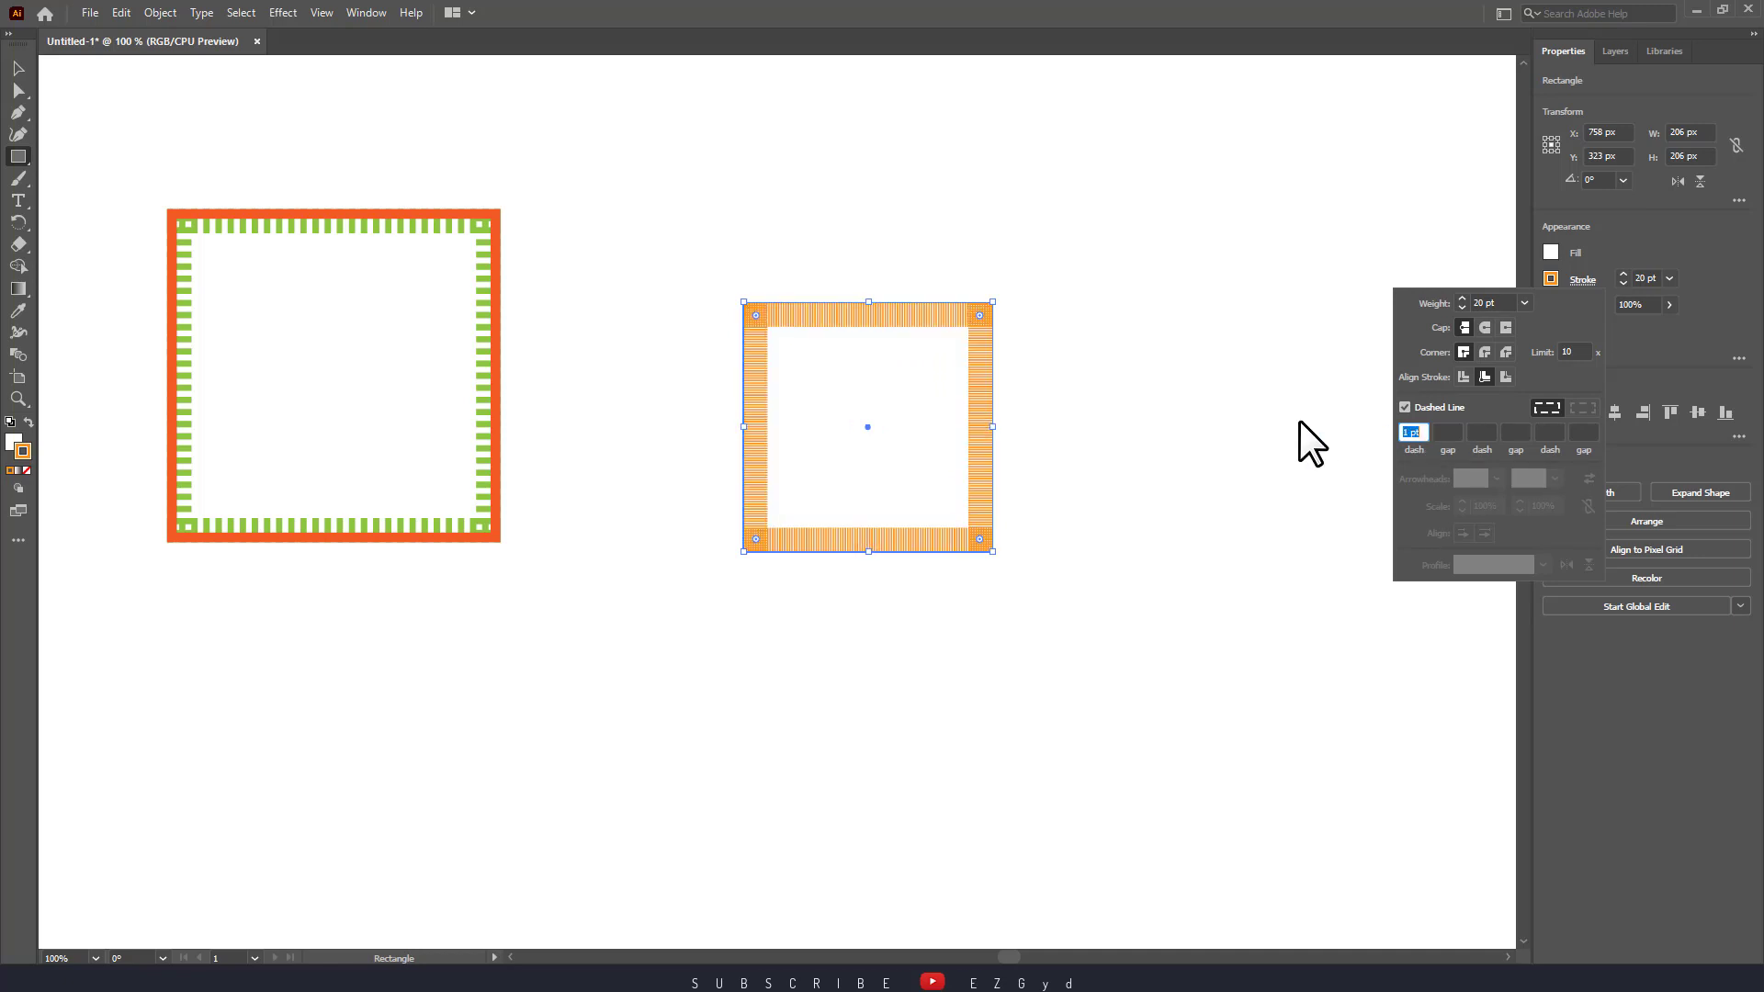
click(1277, 417)
click(1260, 586)
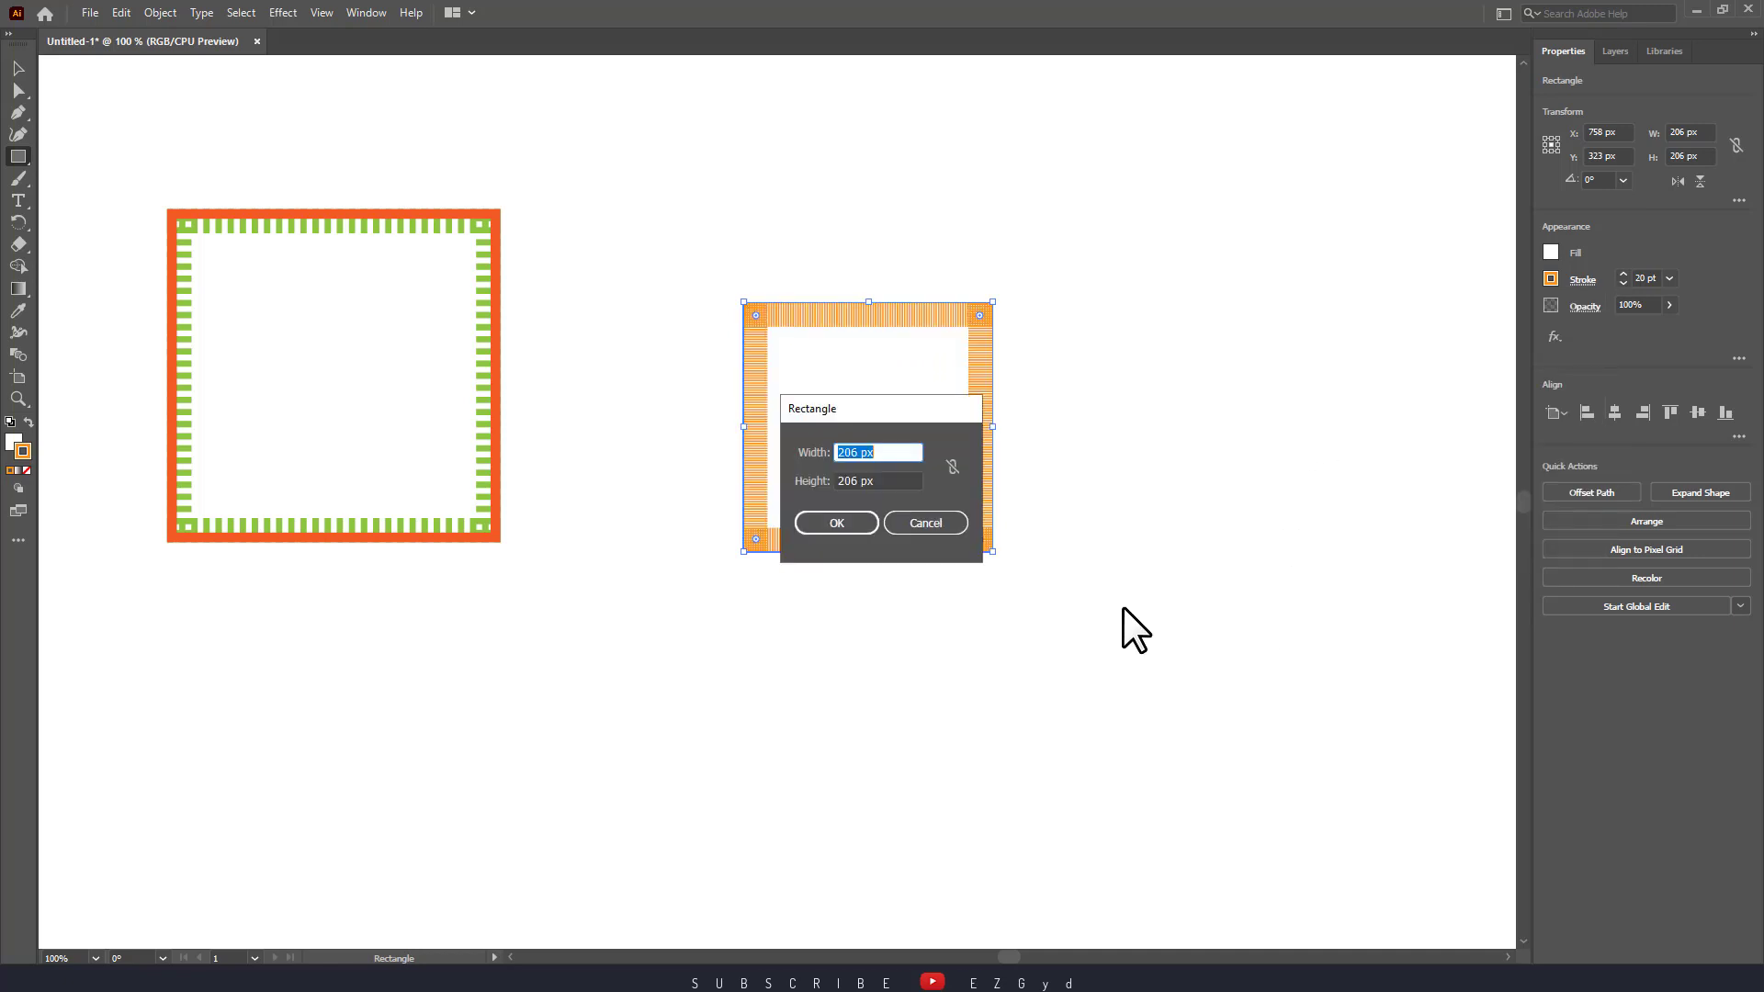
click(944, 521)
Try a heavier stroke on the orange square, and set its stroke weight to 5 pt.
click(1624, 276)
click(1623, 275)
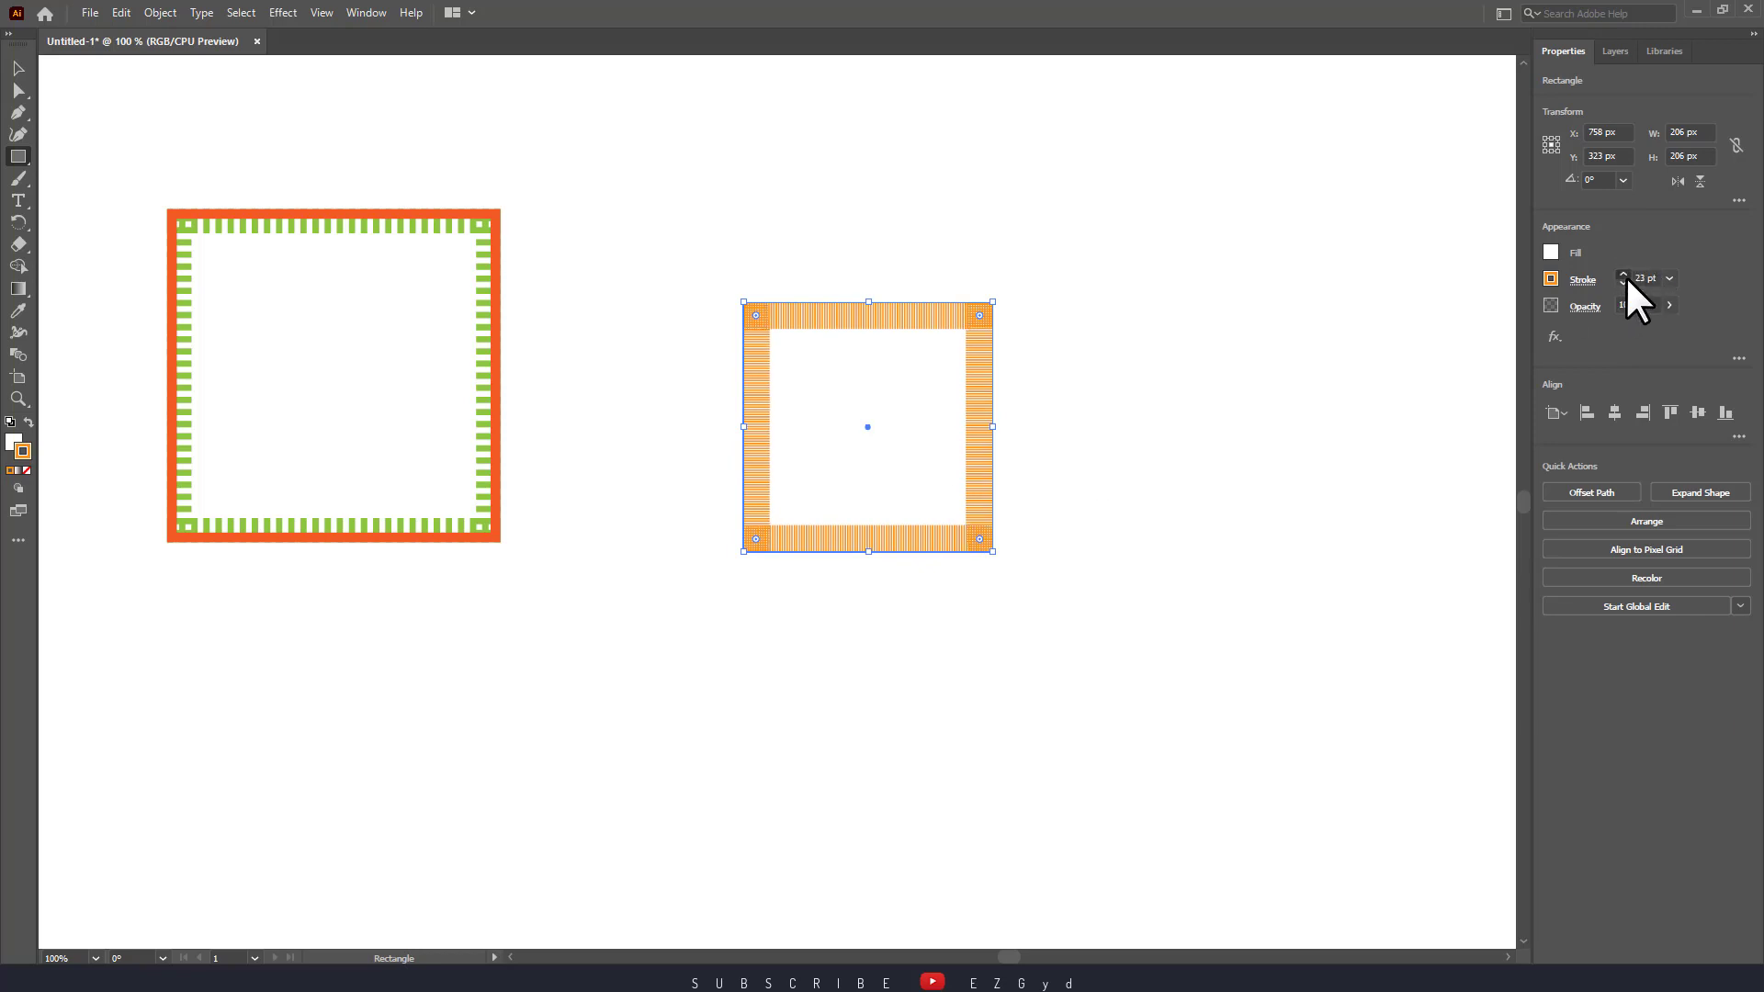
click(1623, 275)
click(1624, 275)
click(1624, 283)
click(1625, 283)
click(1624, 283)
click(1624, 283)
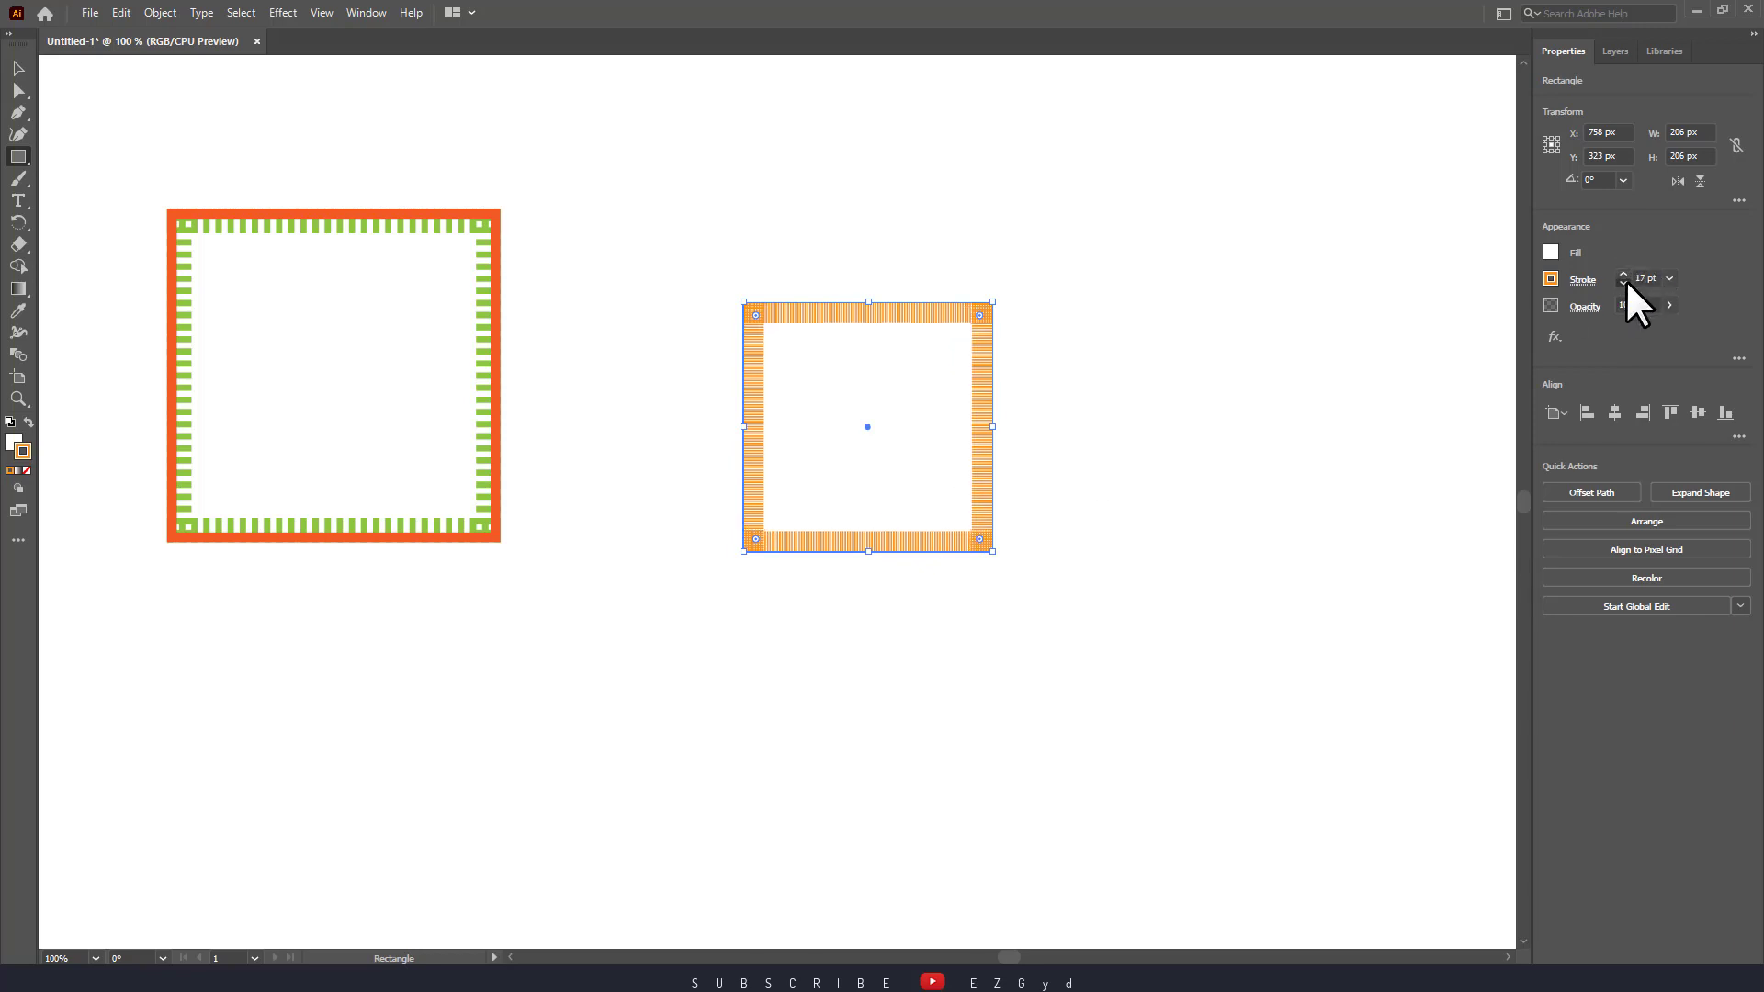
click(1624, 283)
click(1625, 283)
click(1624, 283)
click(1624, 283)
click(1624, 283)
click(1624, 283)
click(1624, 283)
click(1624, 283)
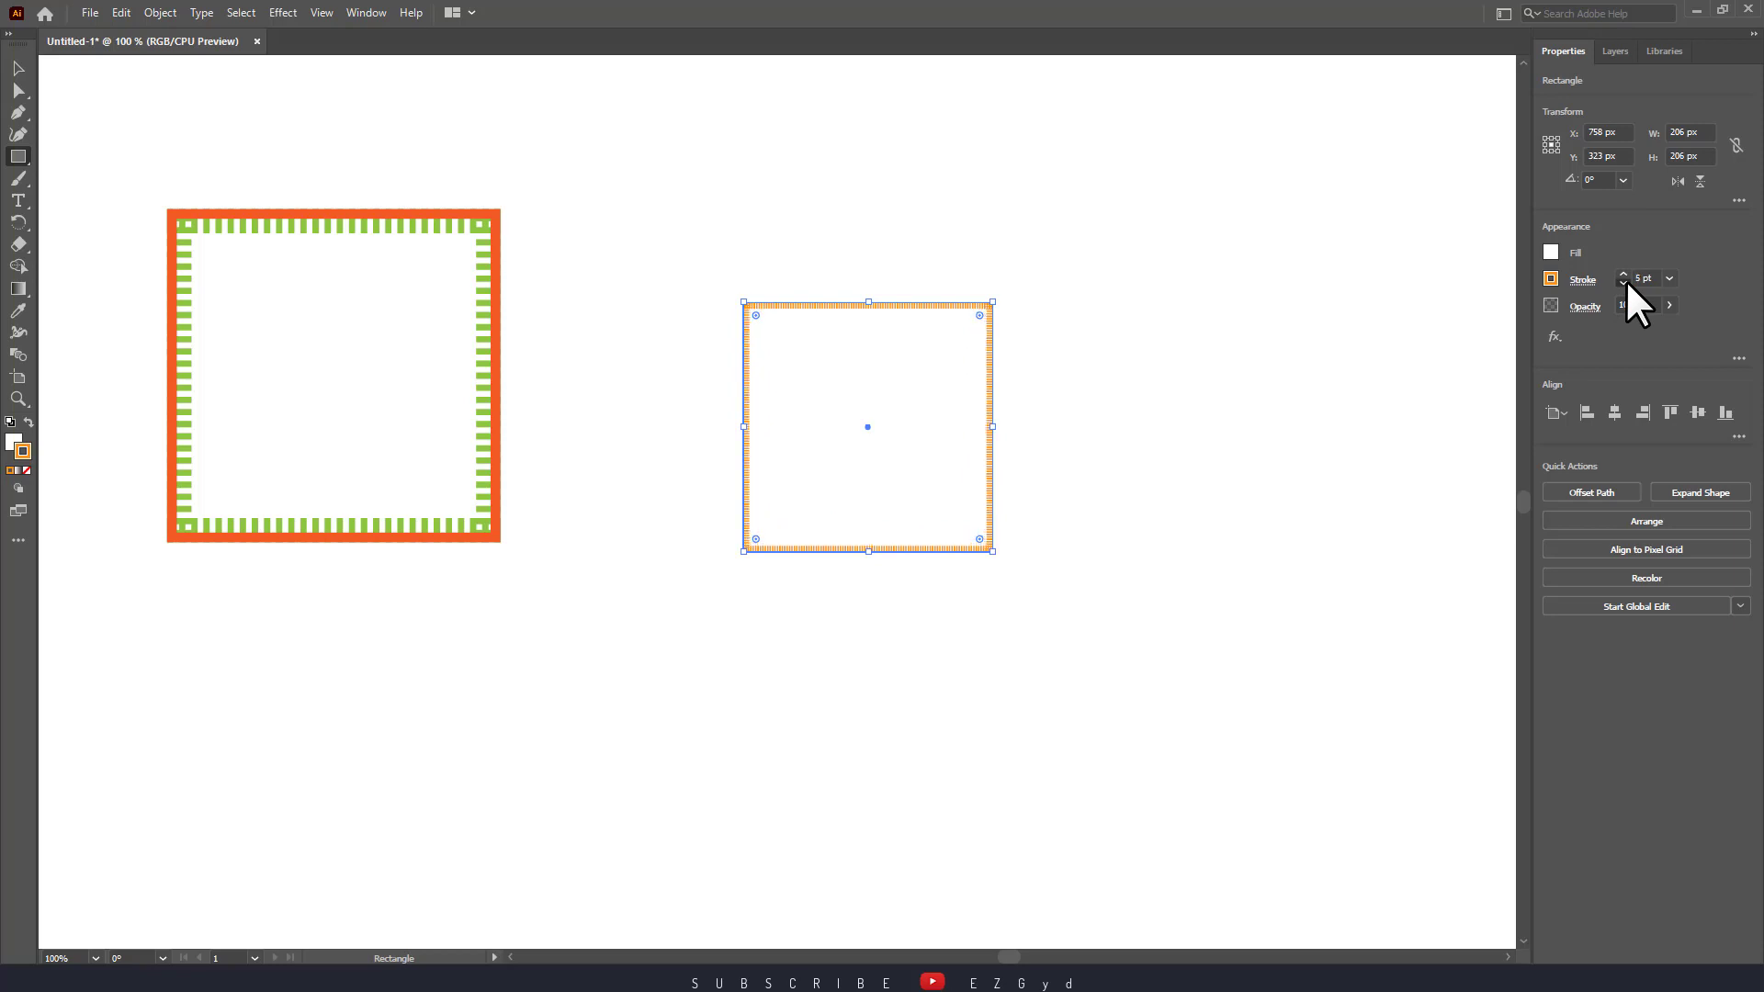
click(1624, 283)
click(1624, 283)
click(1625, 273)
click(1624, 273)
click(1216, 338)
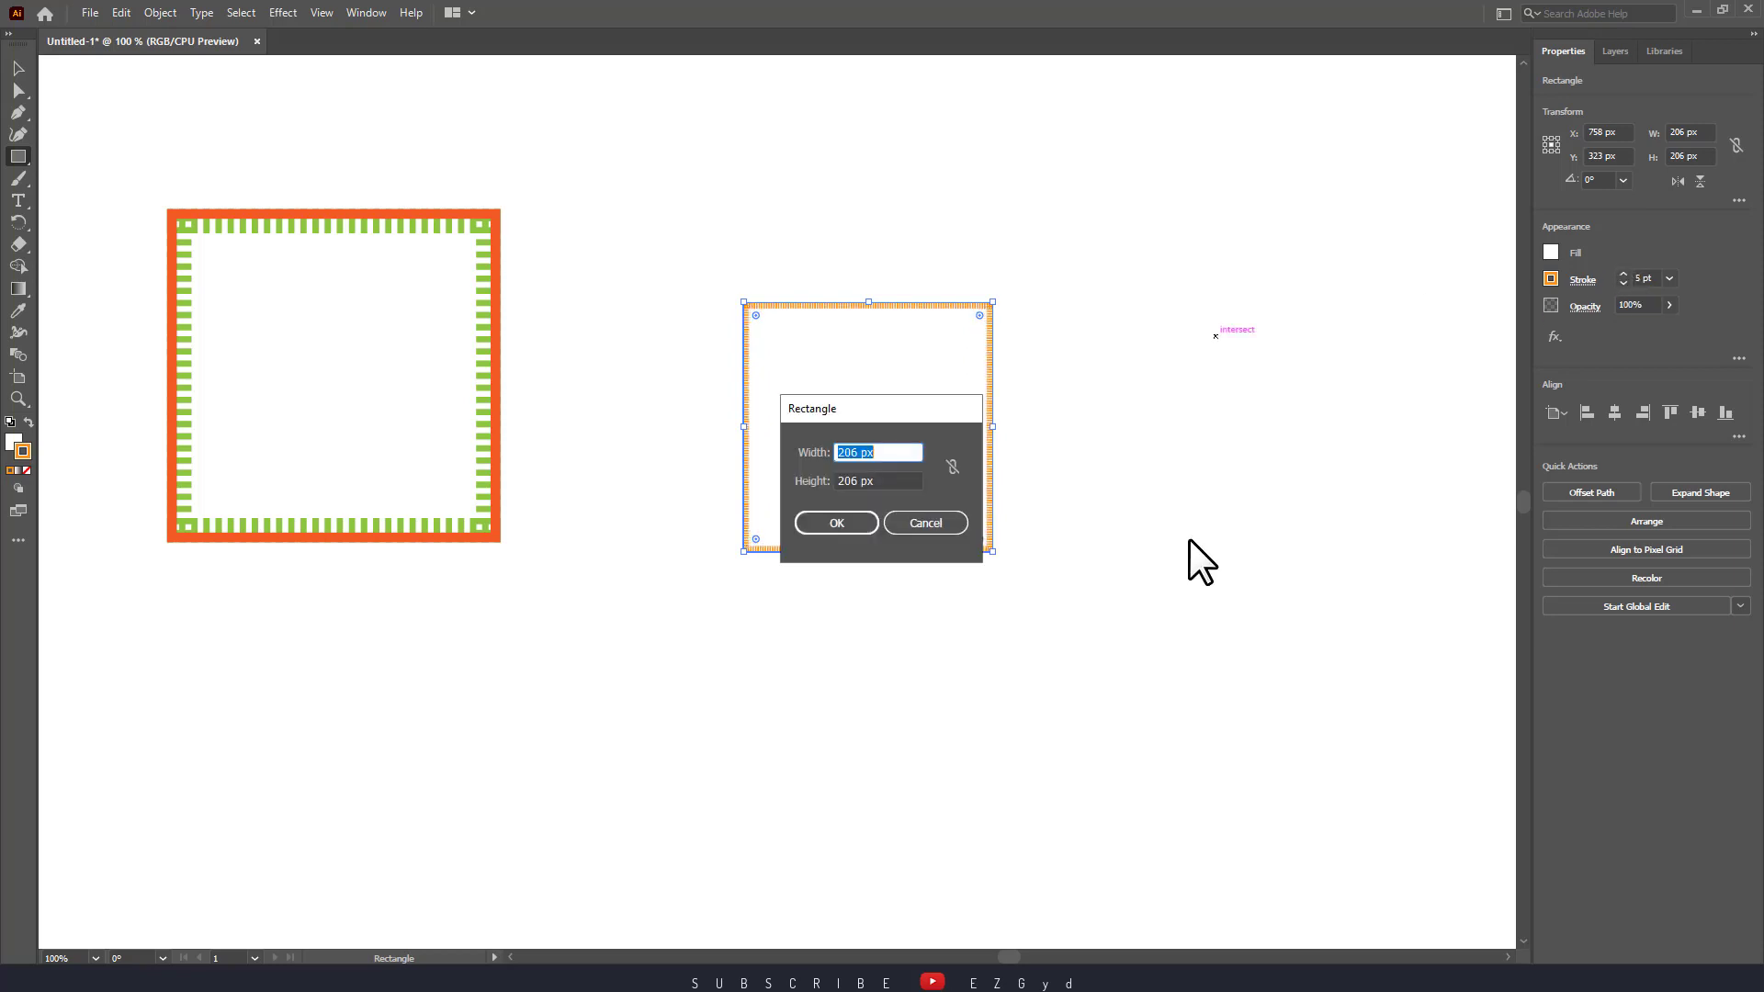
click(952, 519)
Move the orange square up and to the left, closer to the double-outlined square, and deselect it.
key(v)
click(1222, 510)
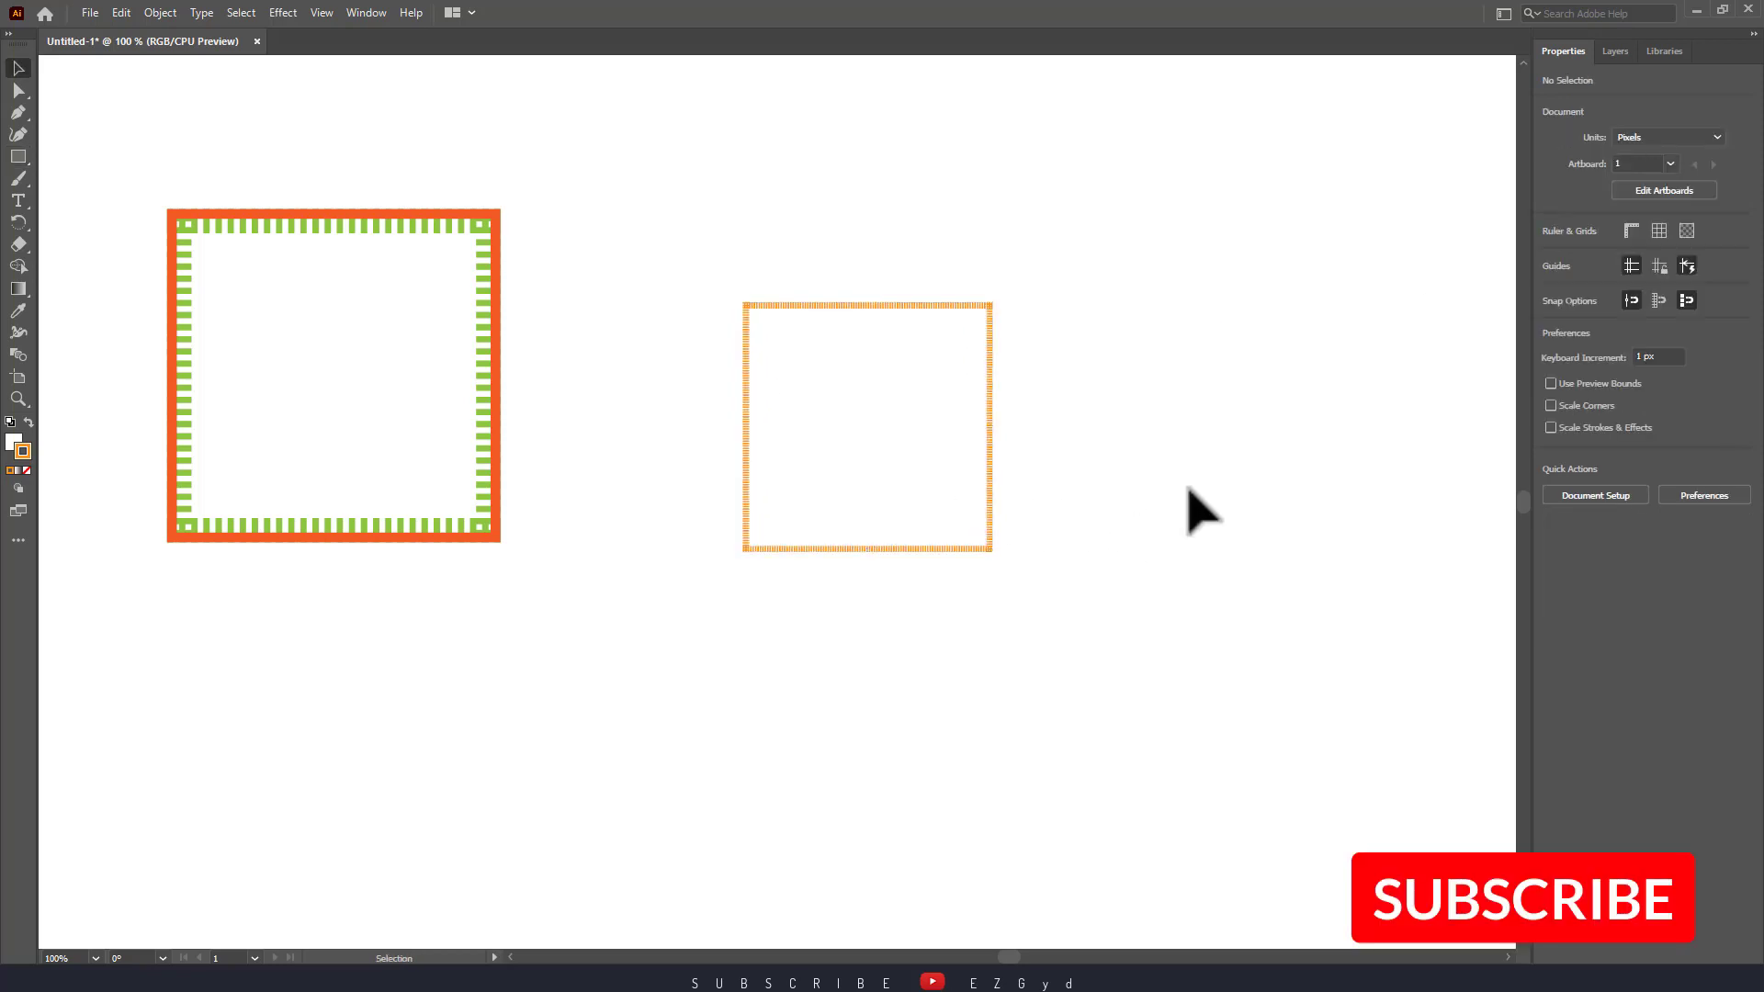
drag(768, 303, 560, 232)
click(1288, 311)
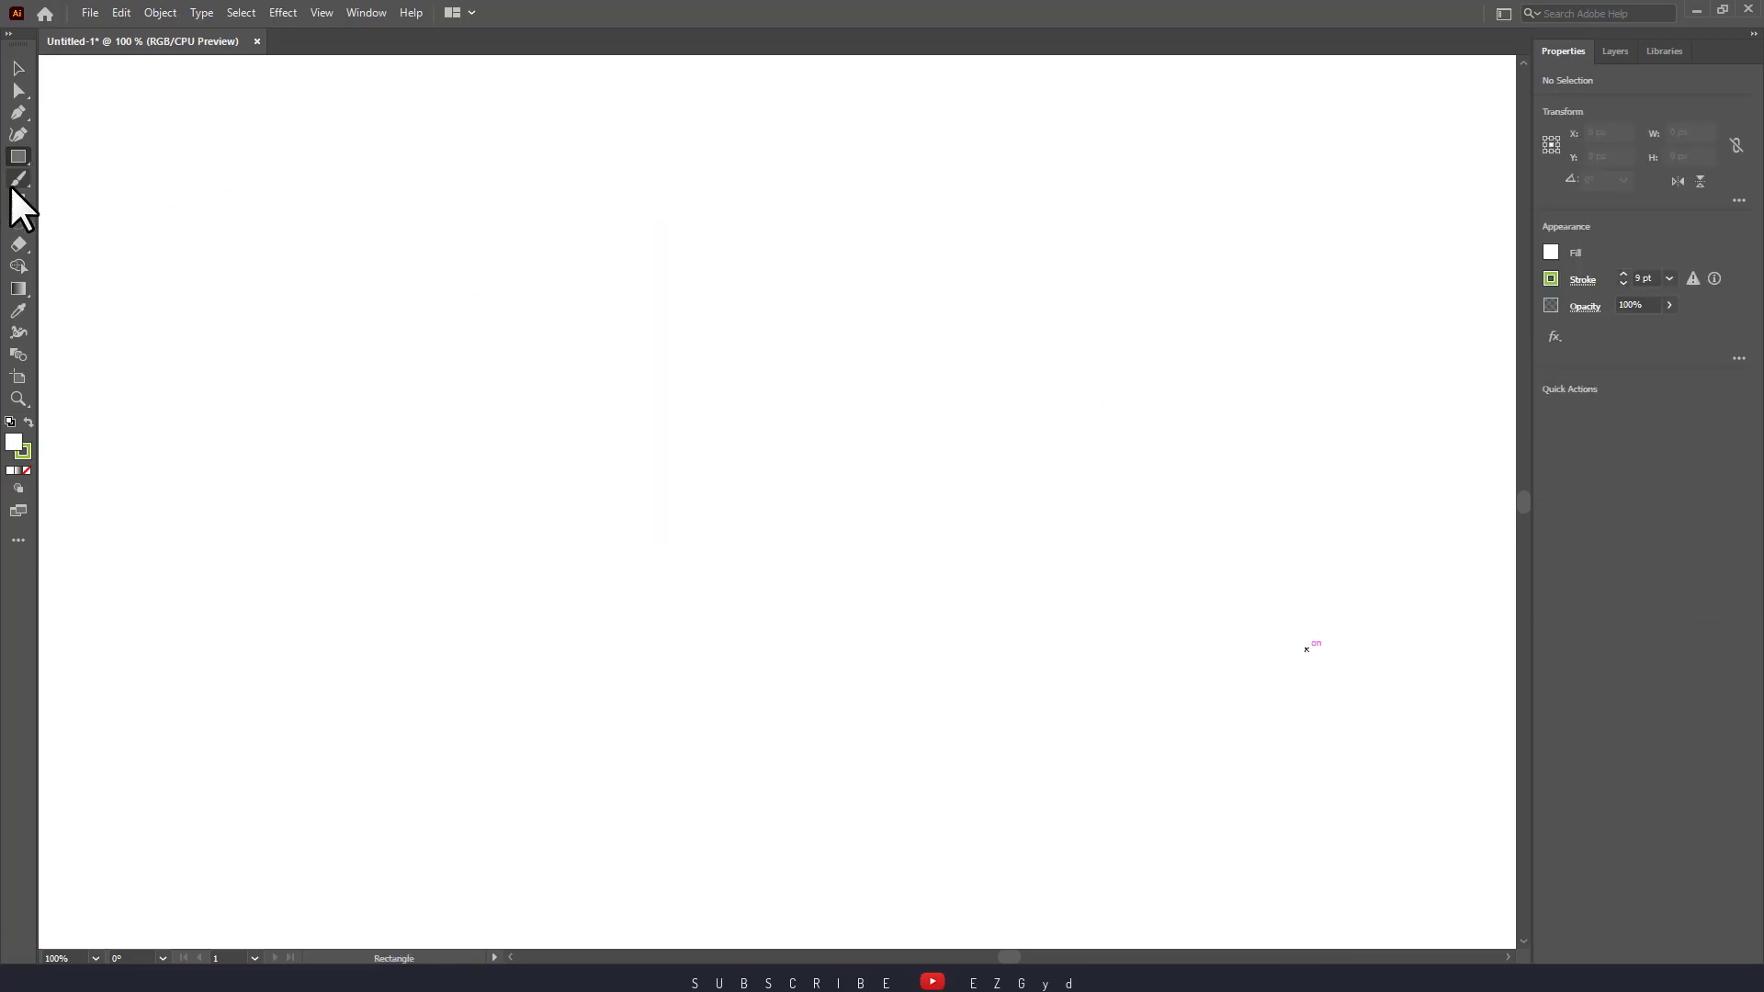
Draw a five-pointed star about 351 by 333 px and move it to about X 717, Y 335 px.
drag(18, 158, 129, 224)
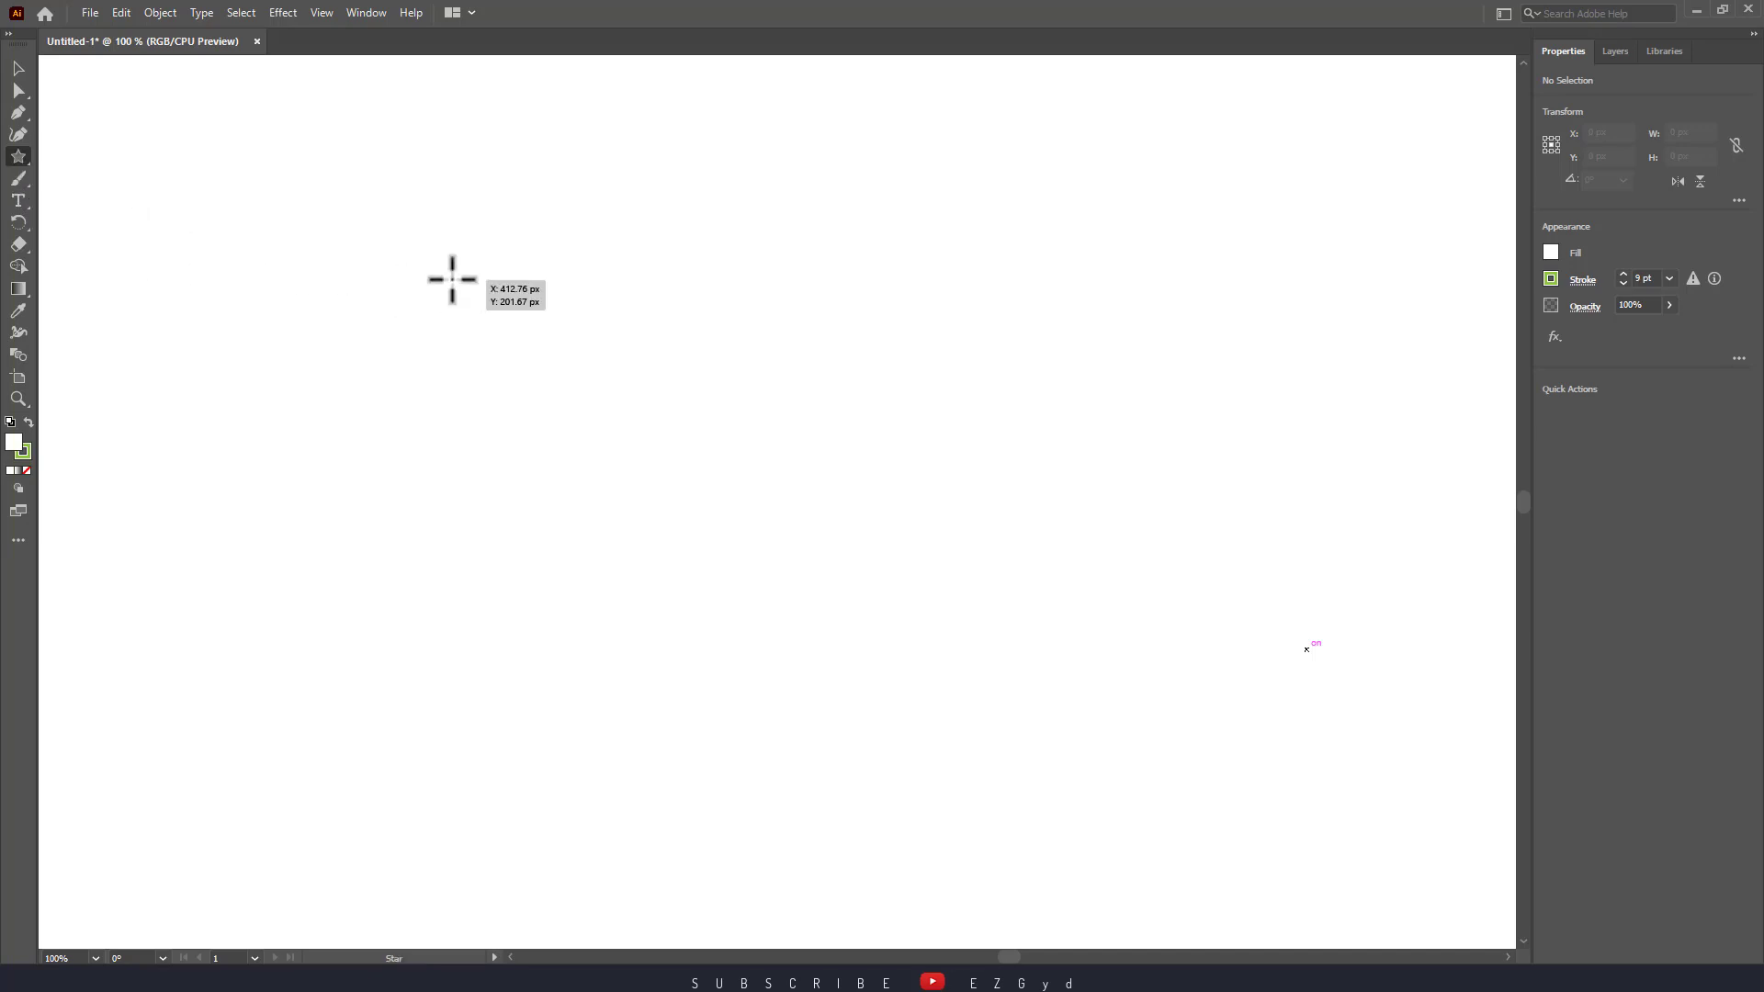
mouse_move(449, 275)
mouse_down()
mouse_move(708, 487)
mouse_move(646, 390)
mouse_up()
key(v)
mouse_move(563, 329)
mouse_down()
mouse_move(760, 465)
mouse_move(966, 511)
mouse_up()
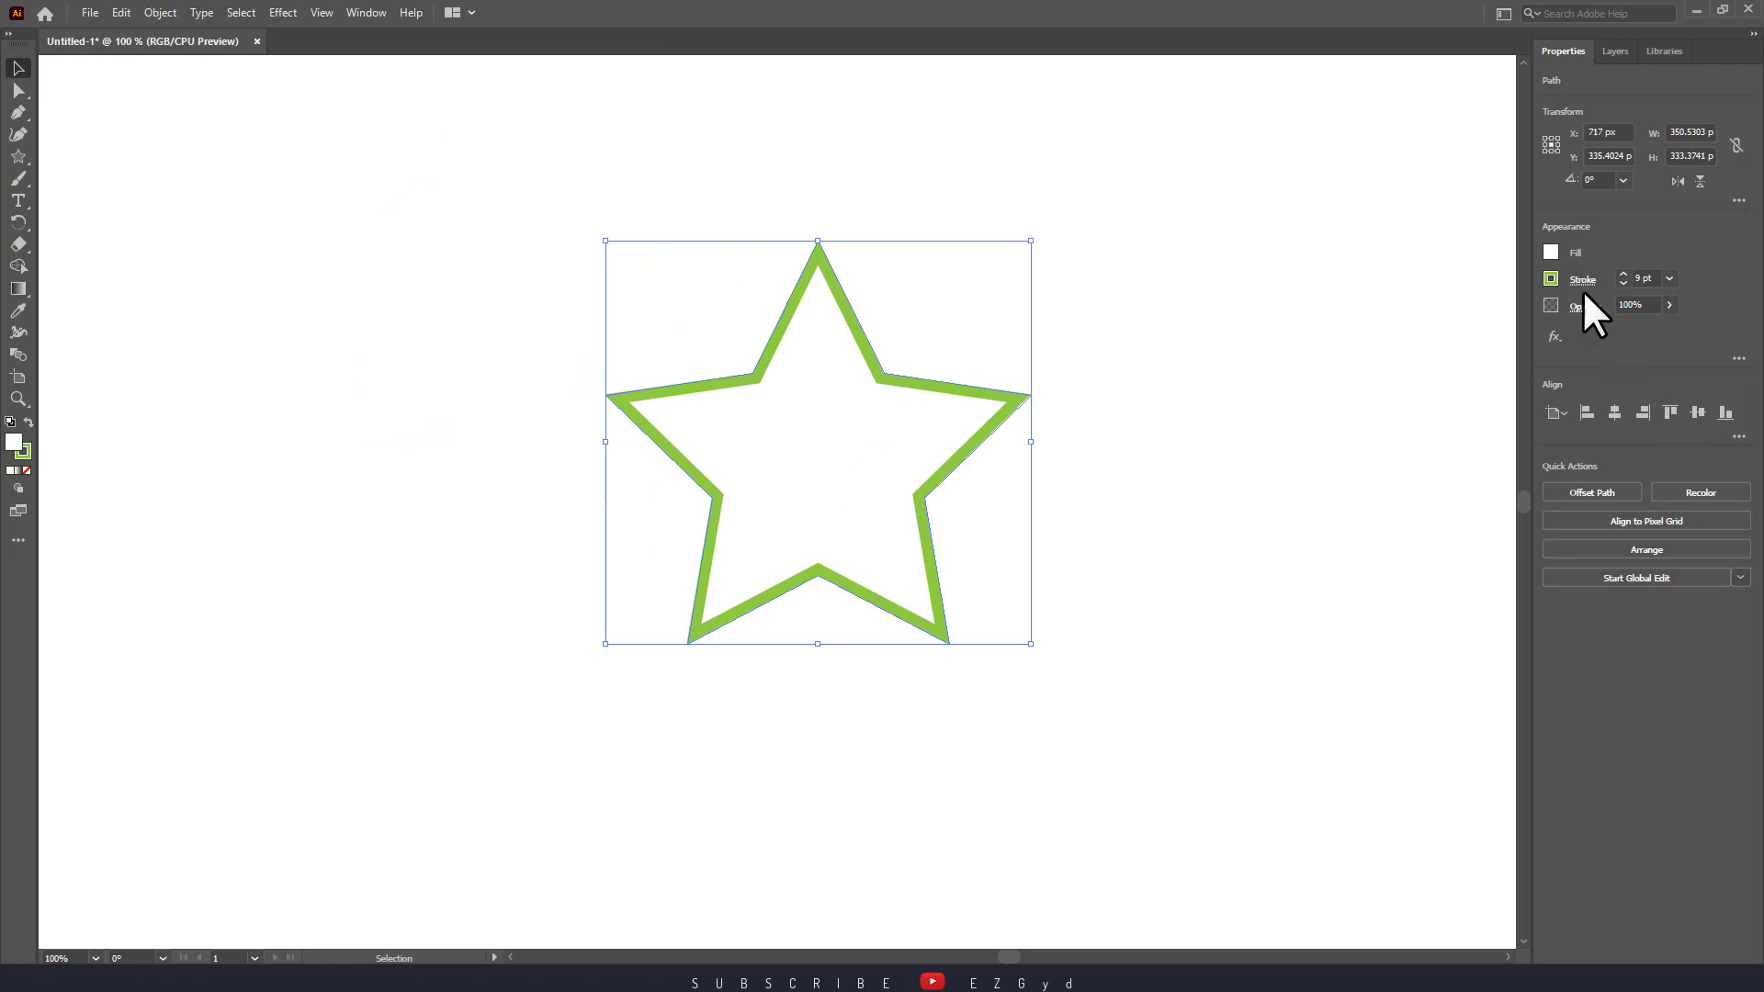
Change the star's stroke colour to black and turn it into a dashed line with 12 pt dashes.
click(1550, 278)
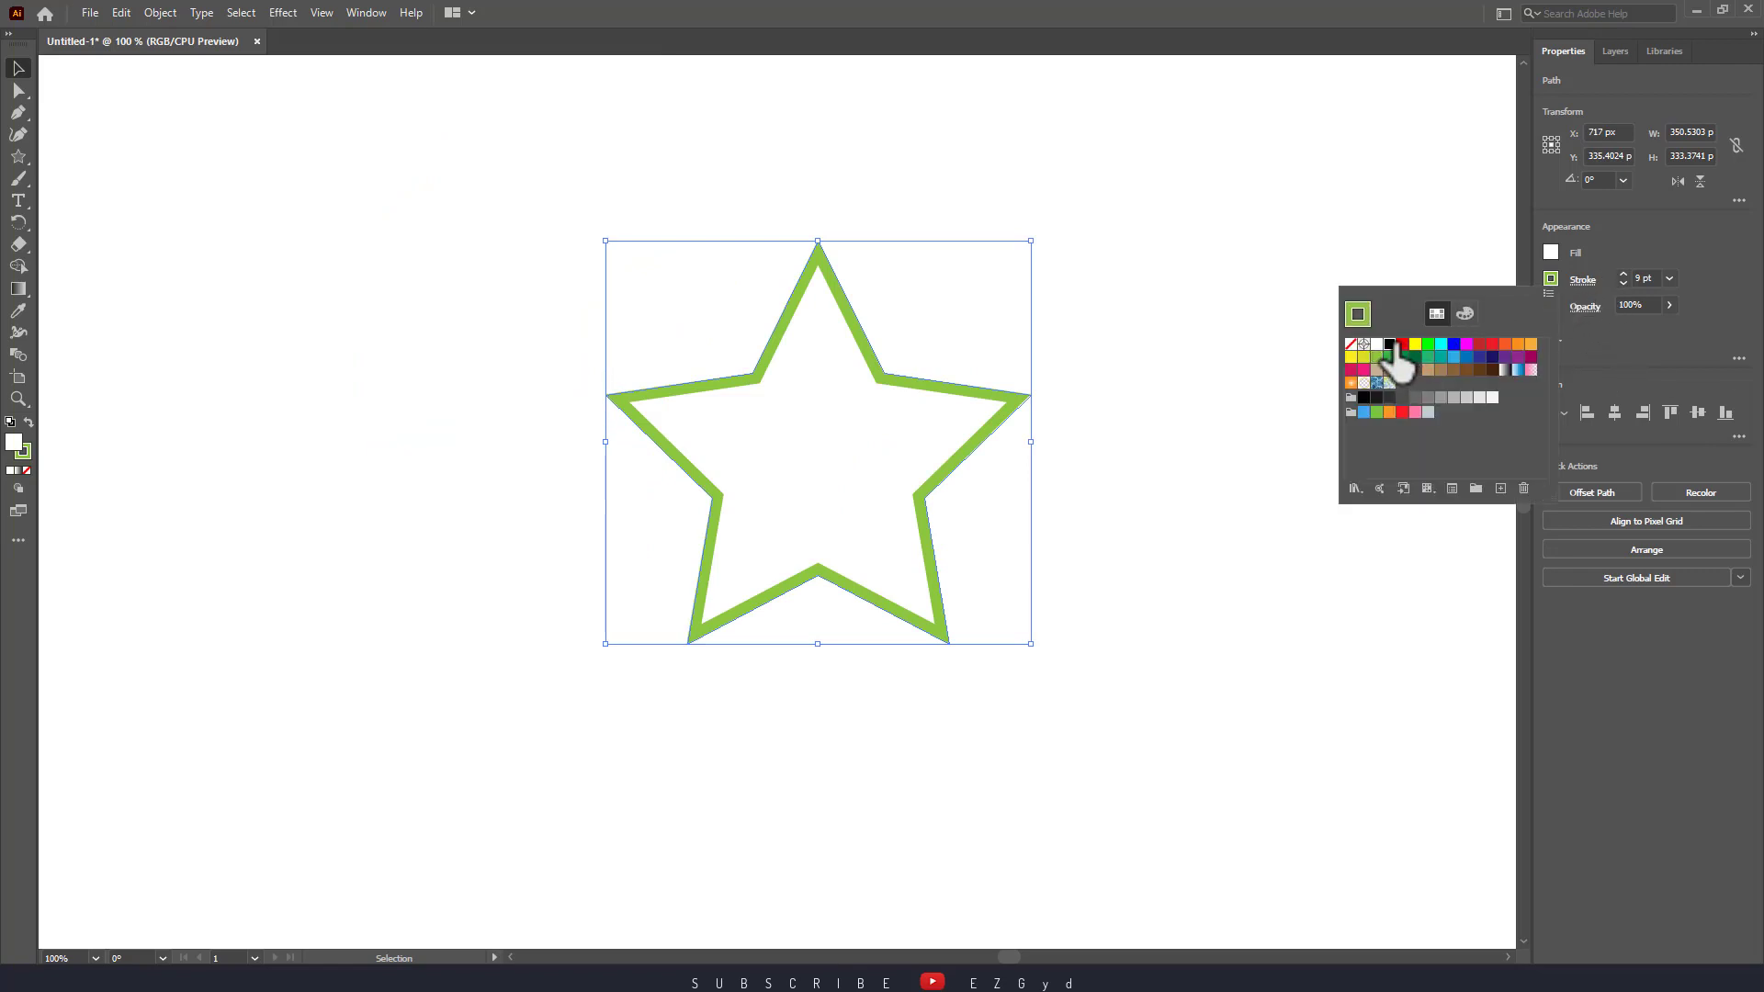
click(1390, 346)
click(1578, 280)
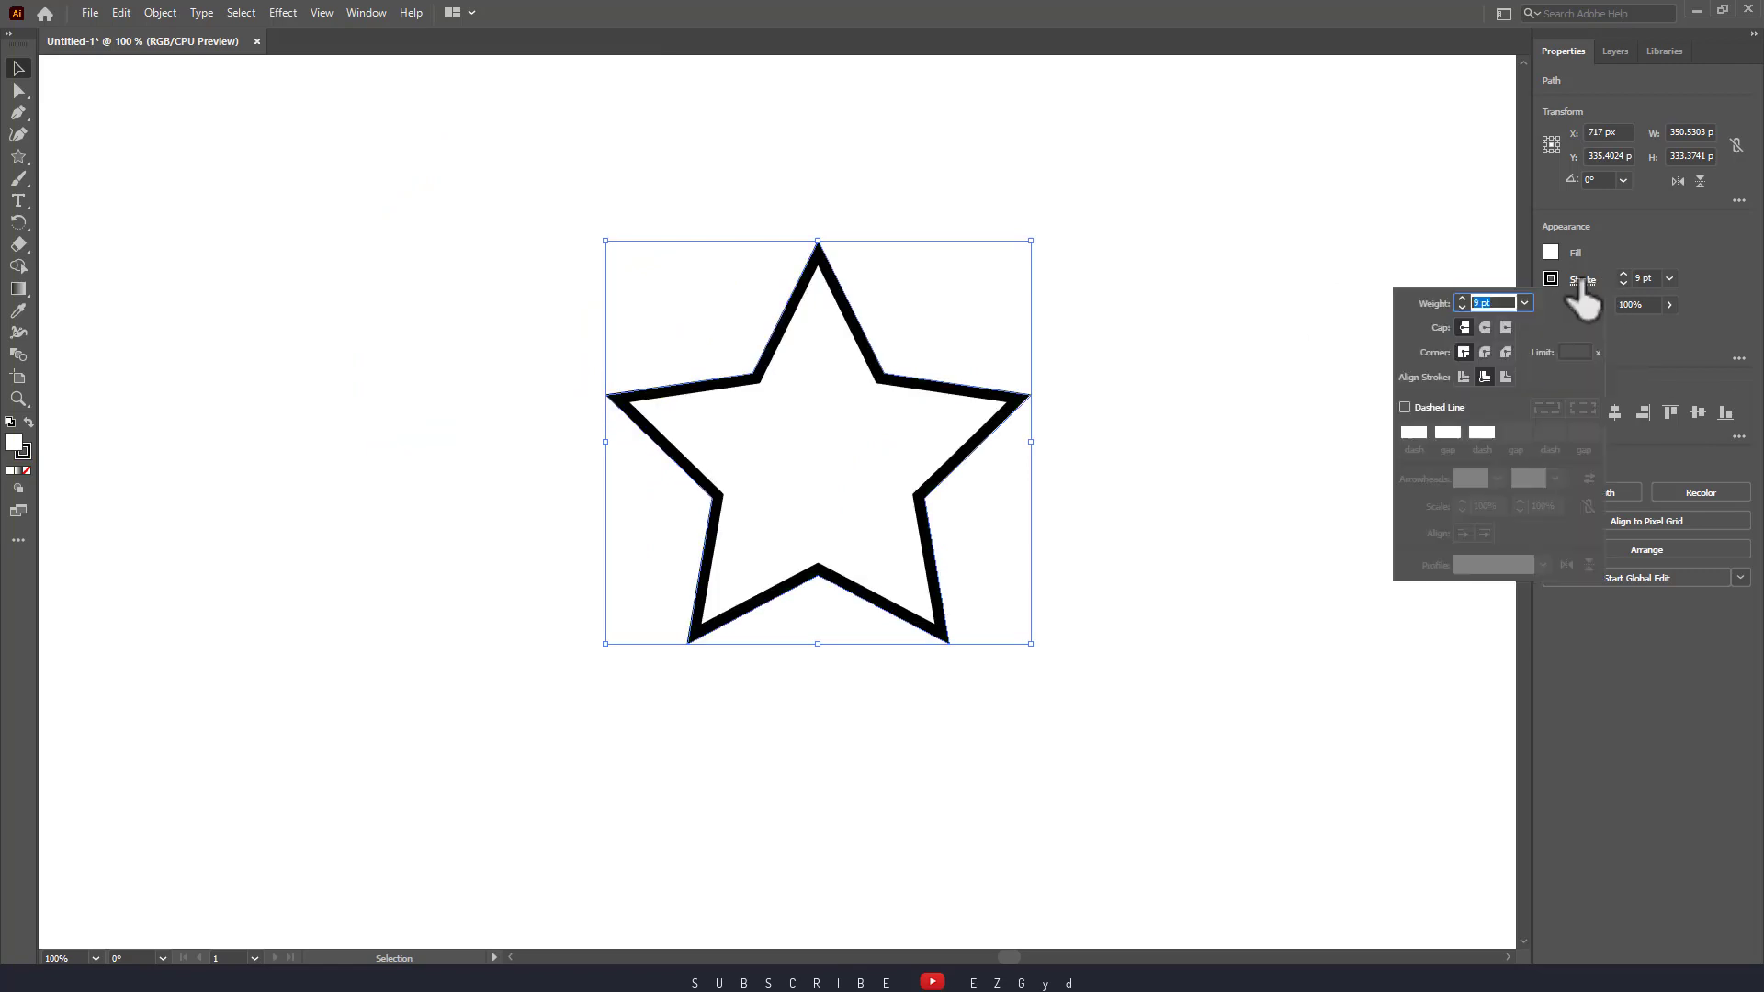
click(1406, 406)
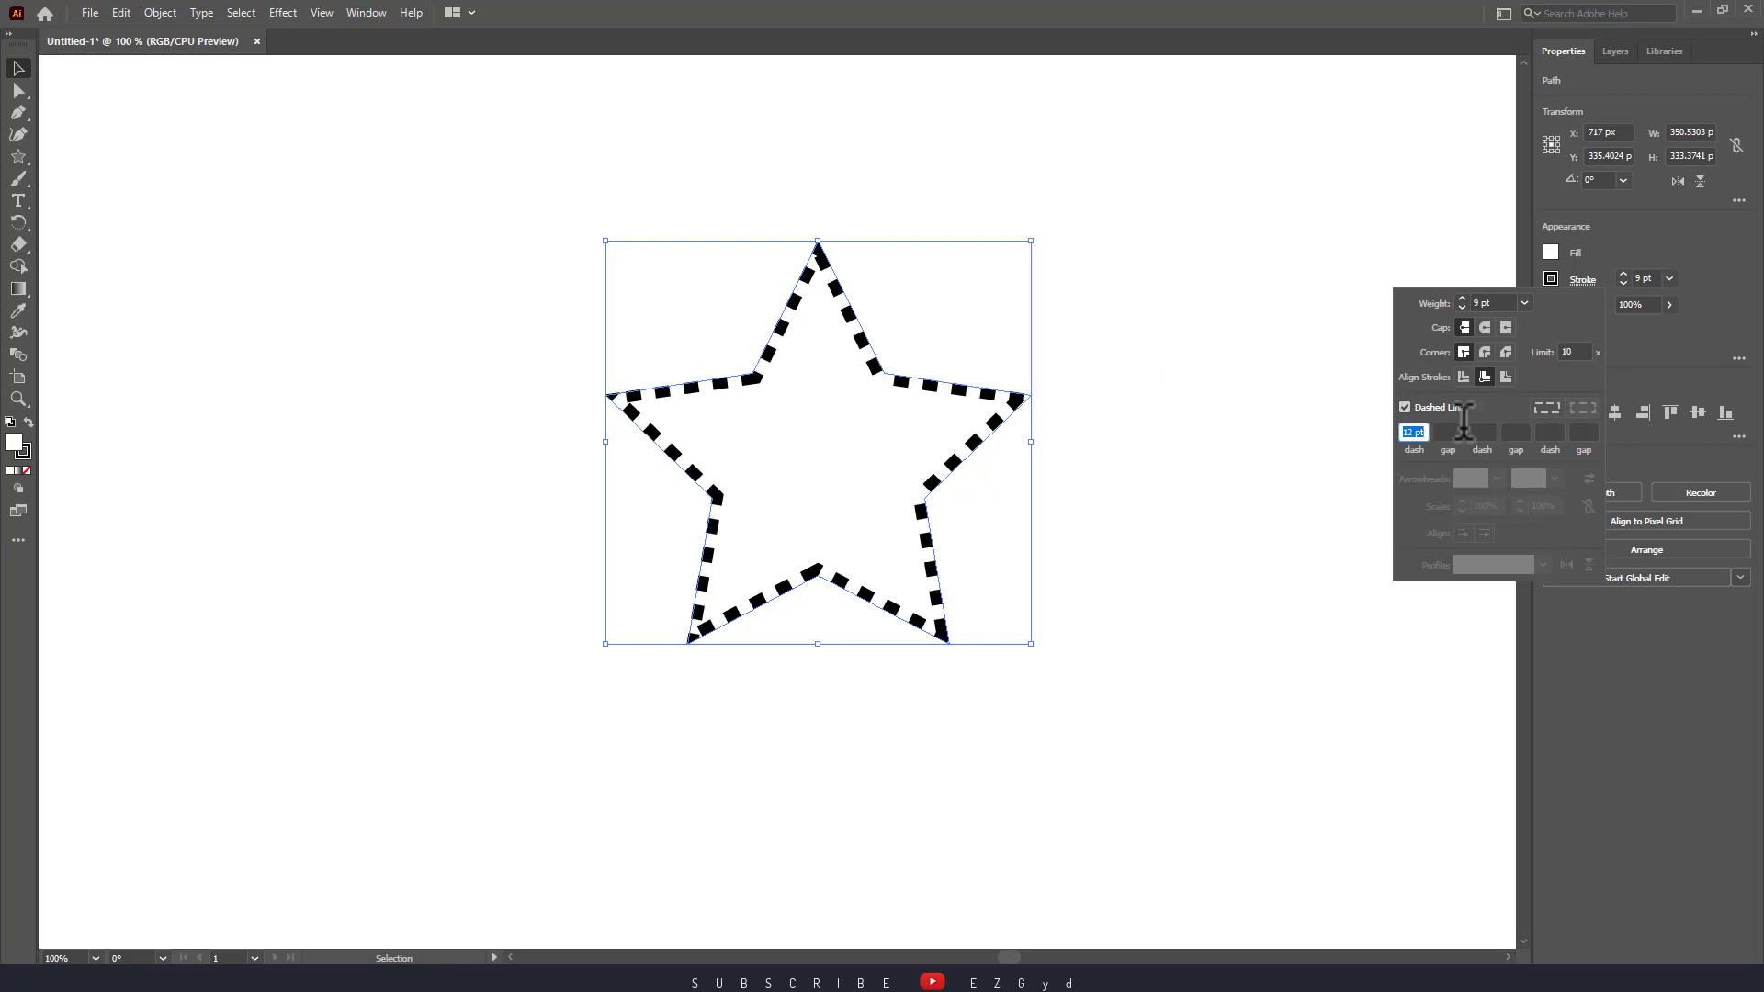
Reduce the star's dashed stroke weight to 3 pt and deselect the star.
click(1621, 282)
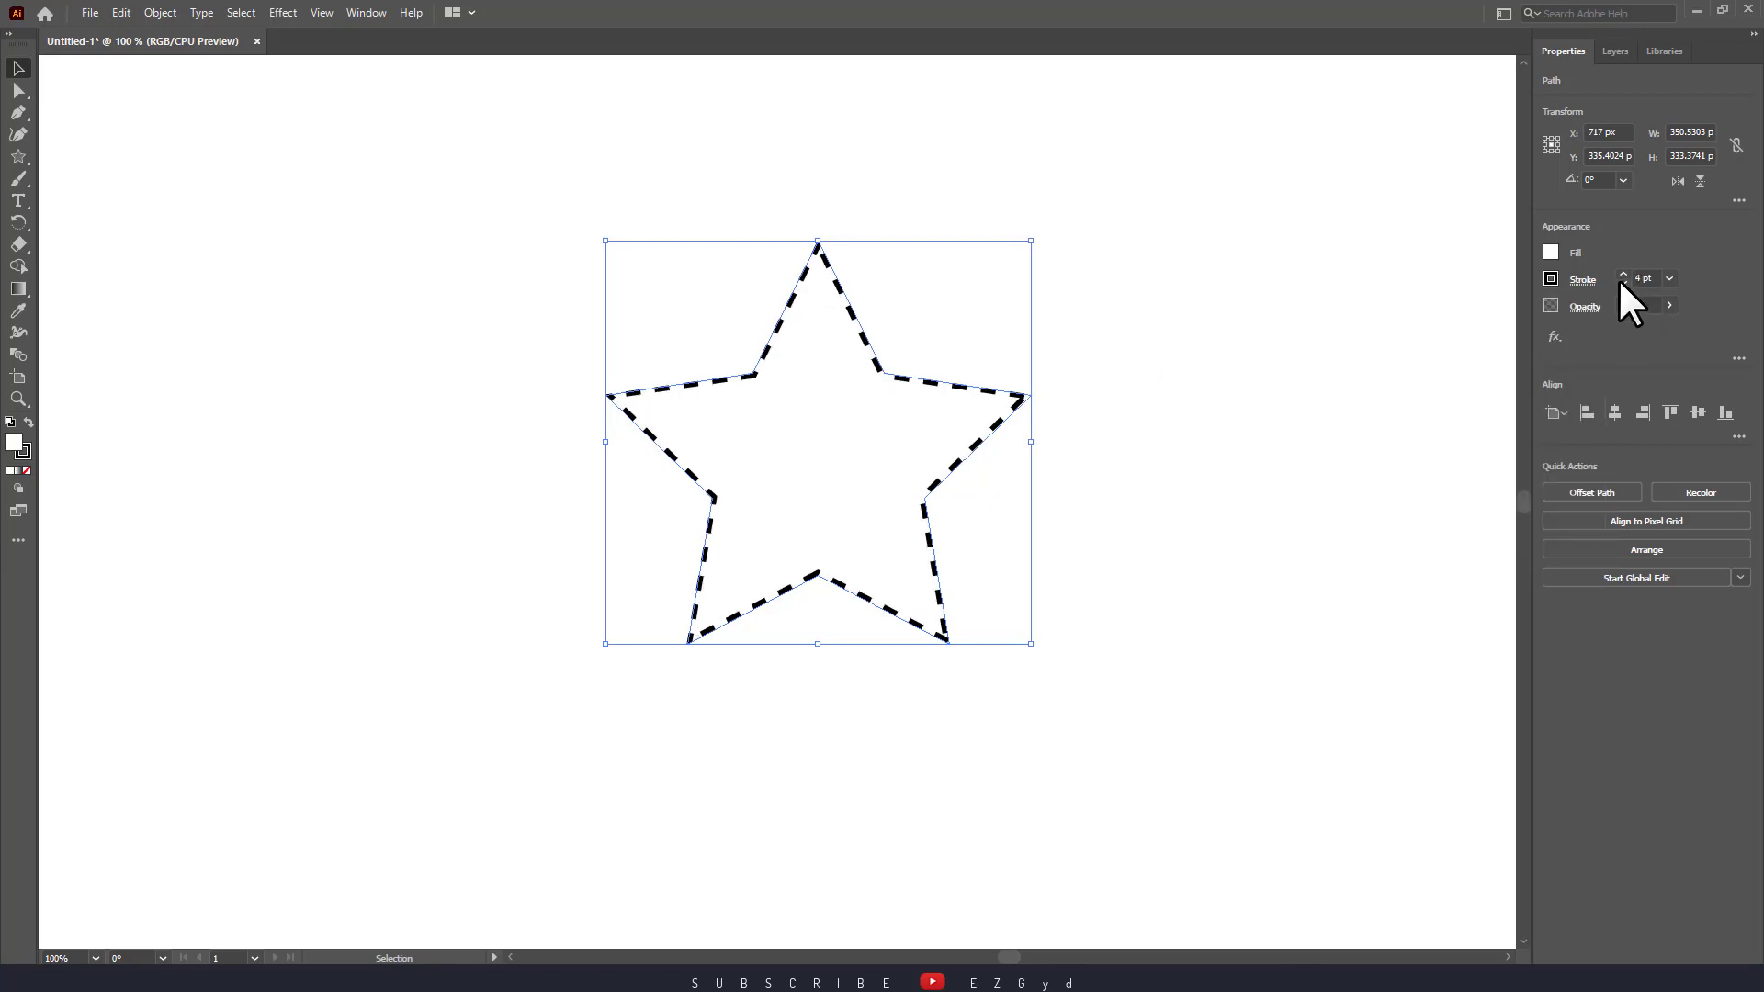
click(1307, 464)
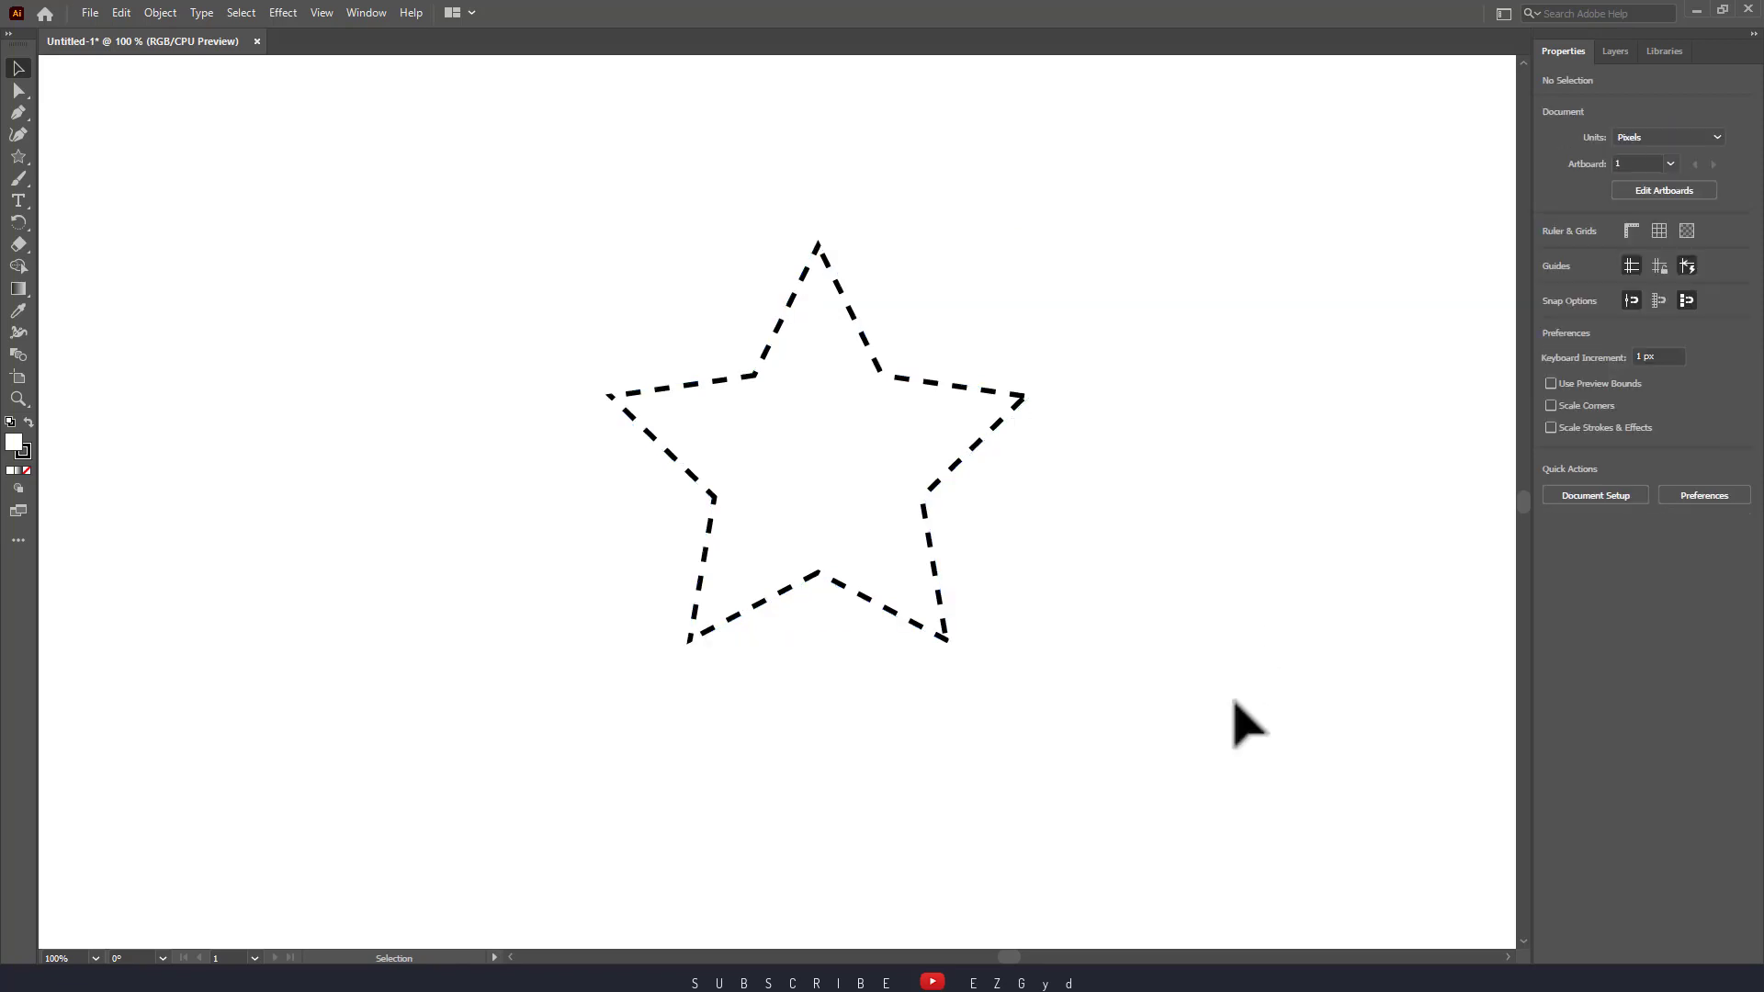
click(982, 439)
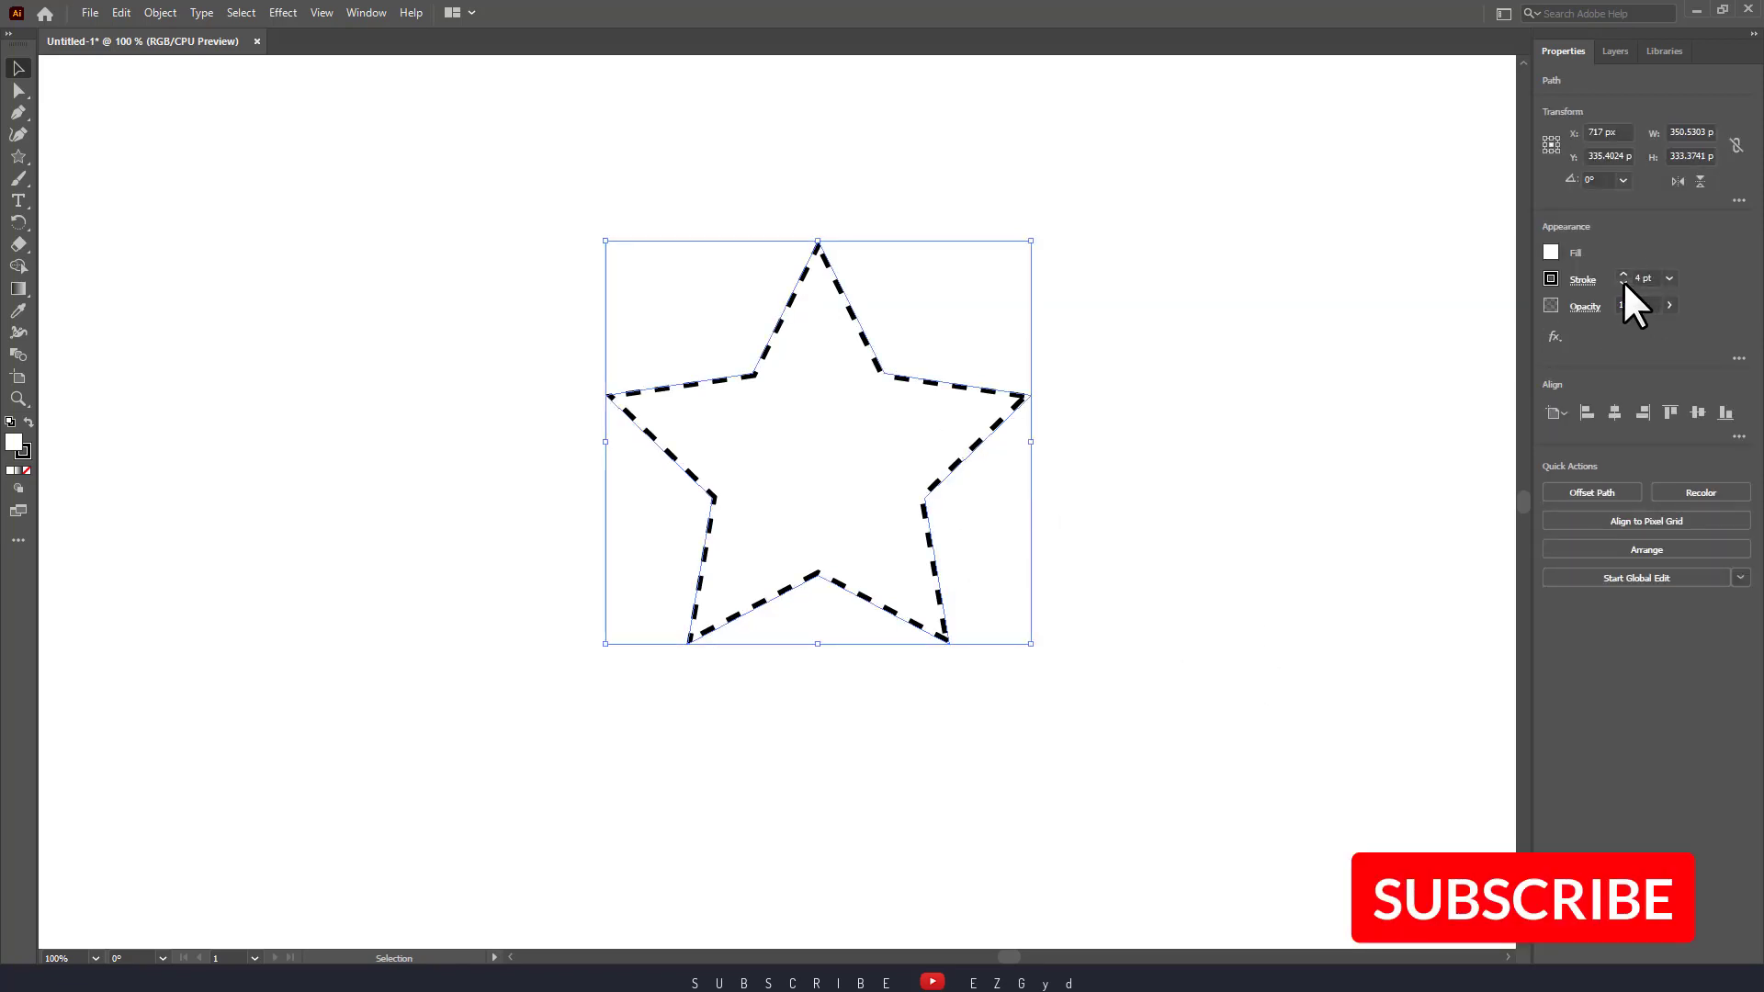
click(1344, 386)
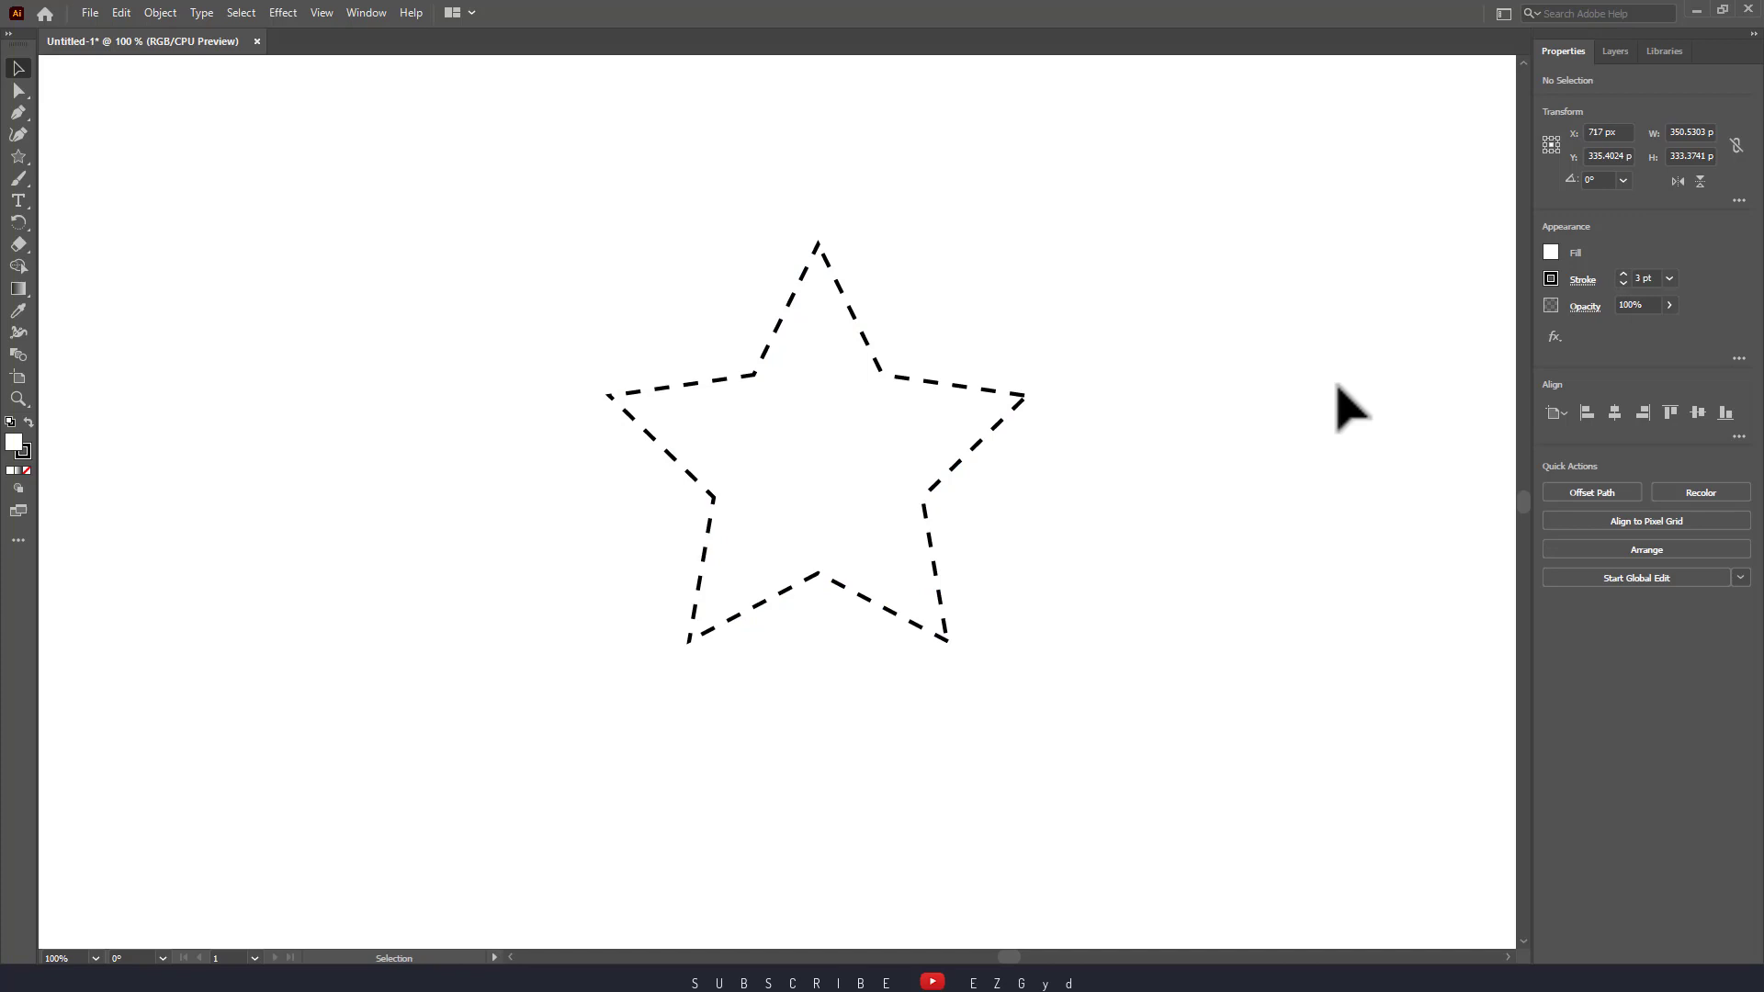
Give the star's dashed stroke round corner joins and caps that extend past the dash ends, and deselect the star.
click(1024, 411)
click(1582, 280)
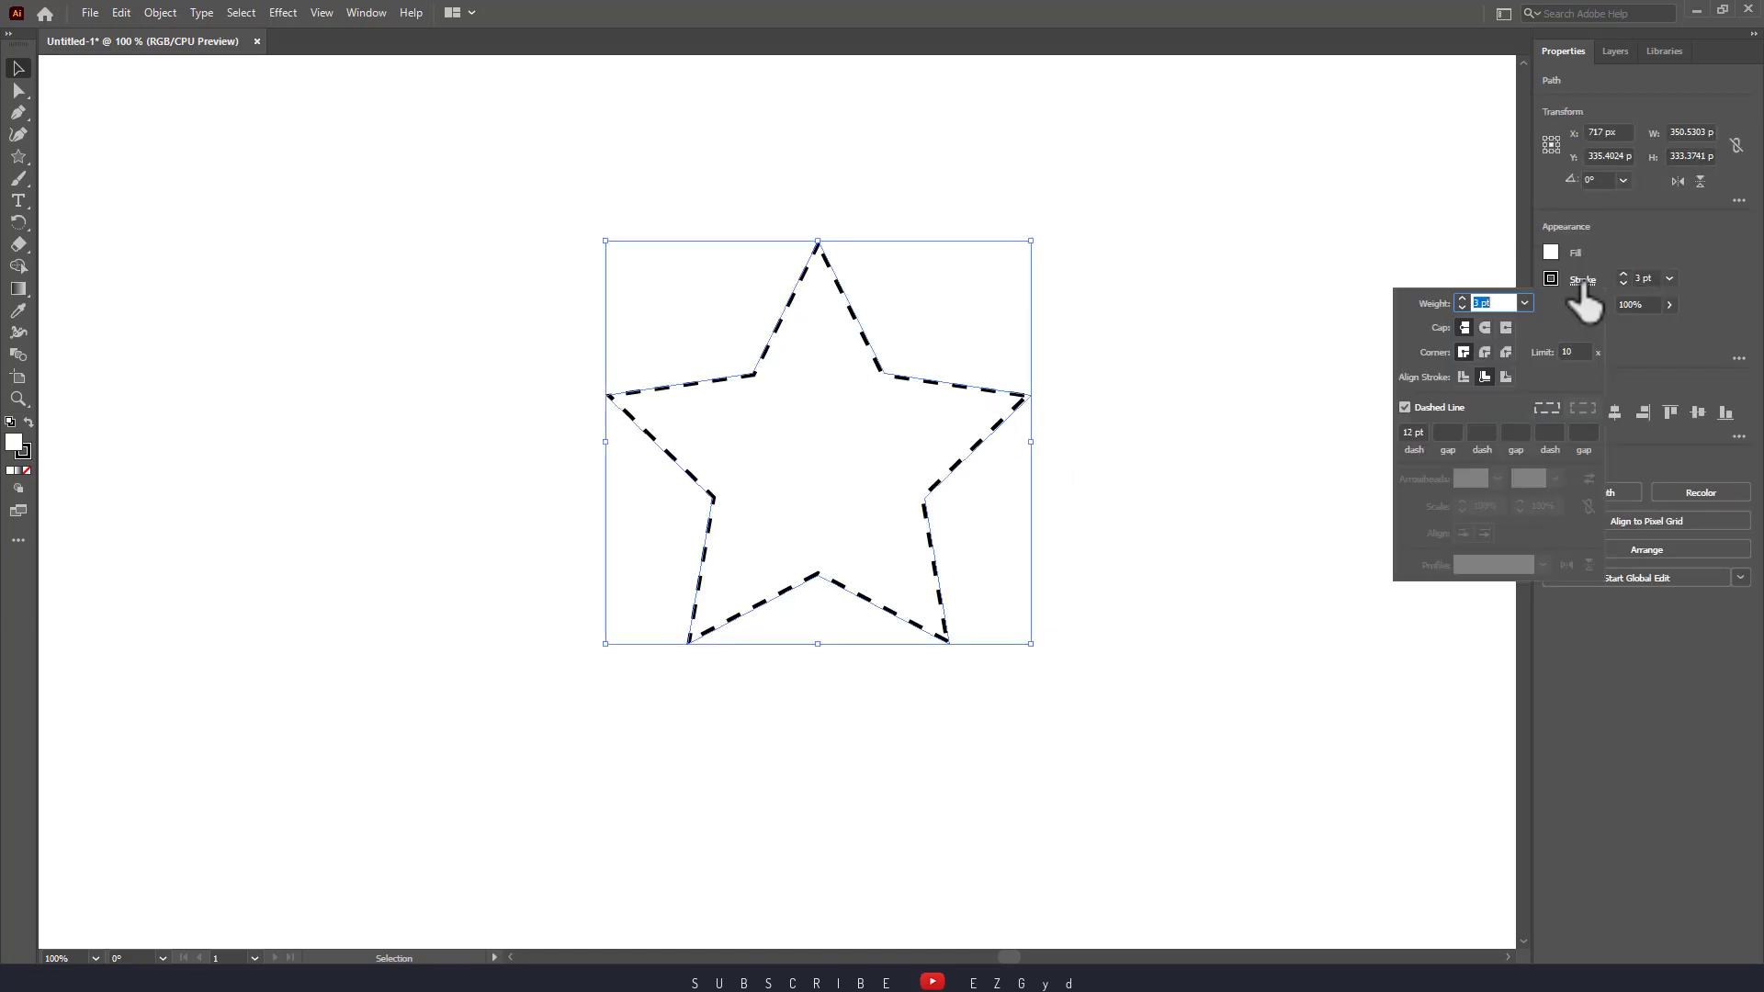
click(1481, 349)
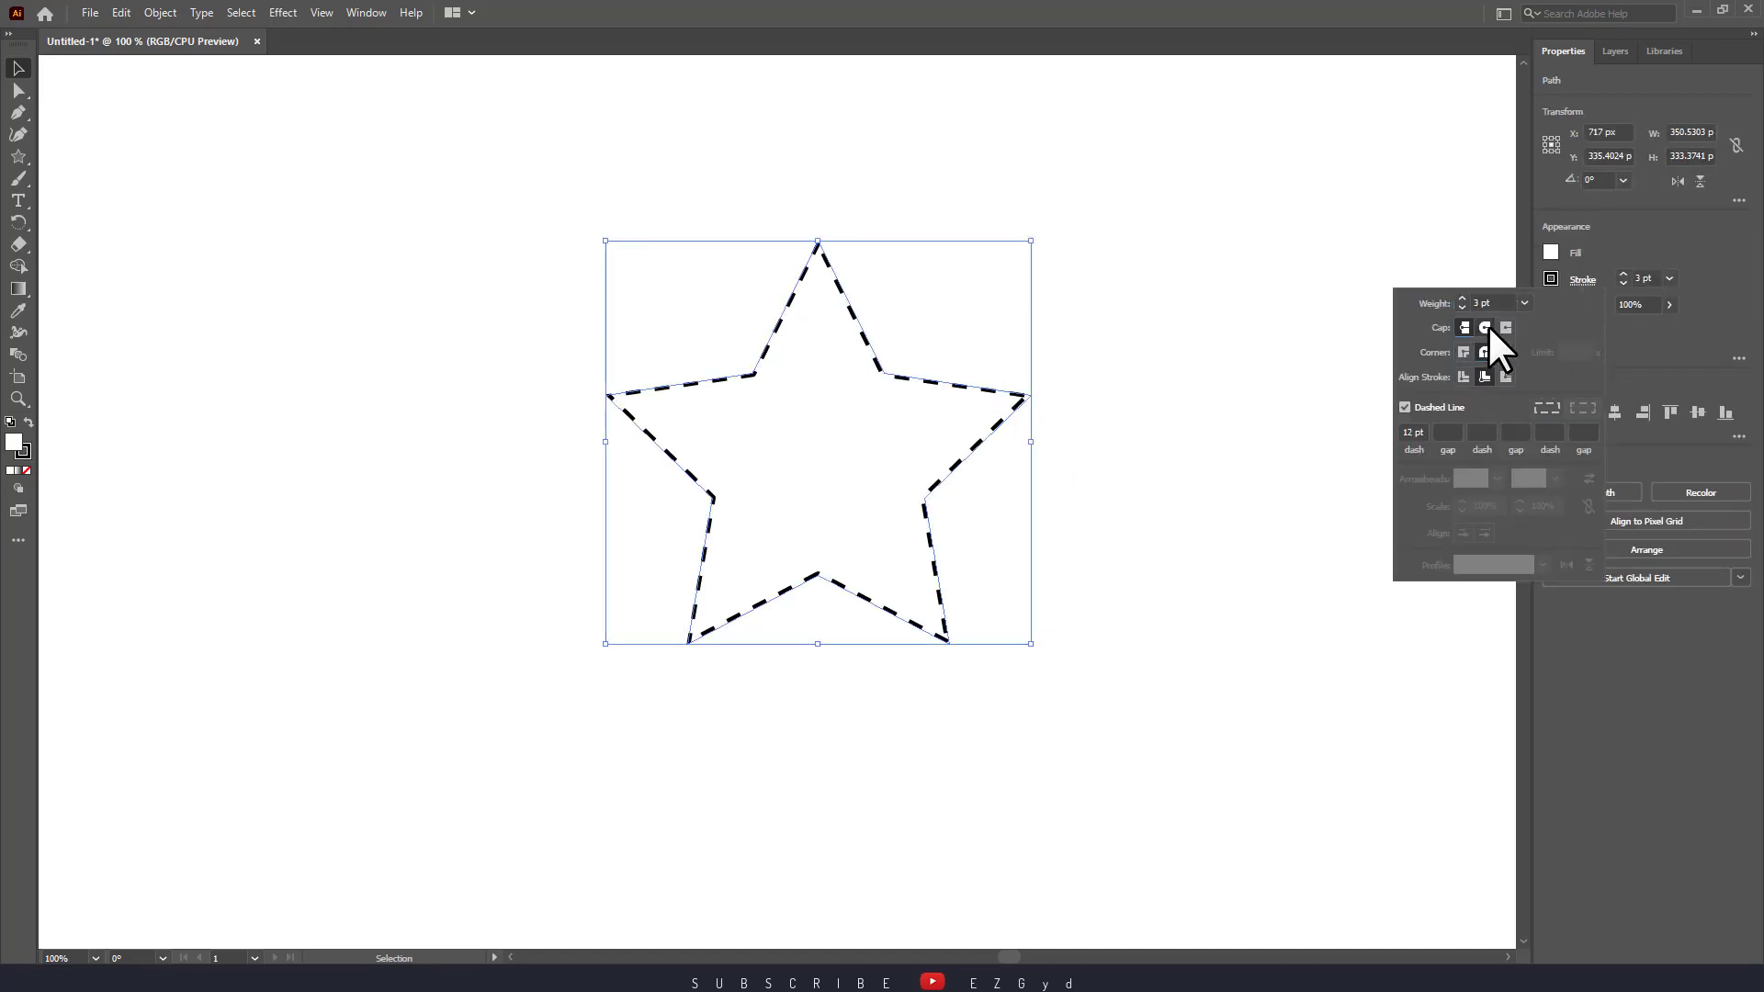
click(1505, 327)
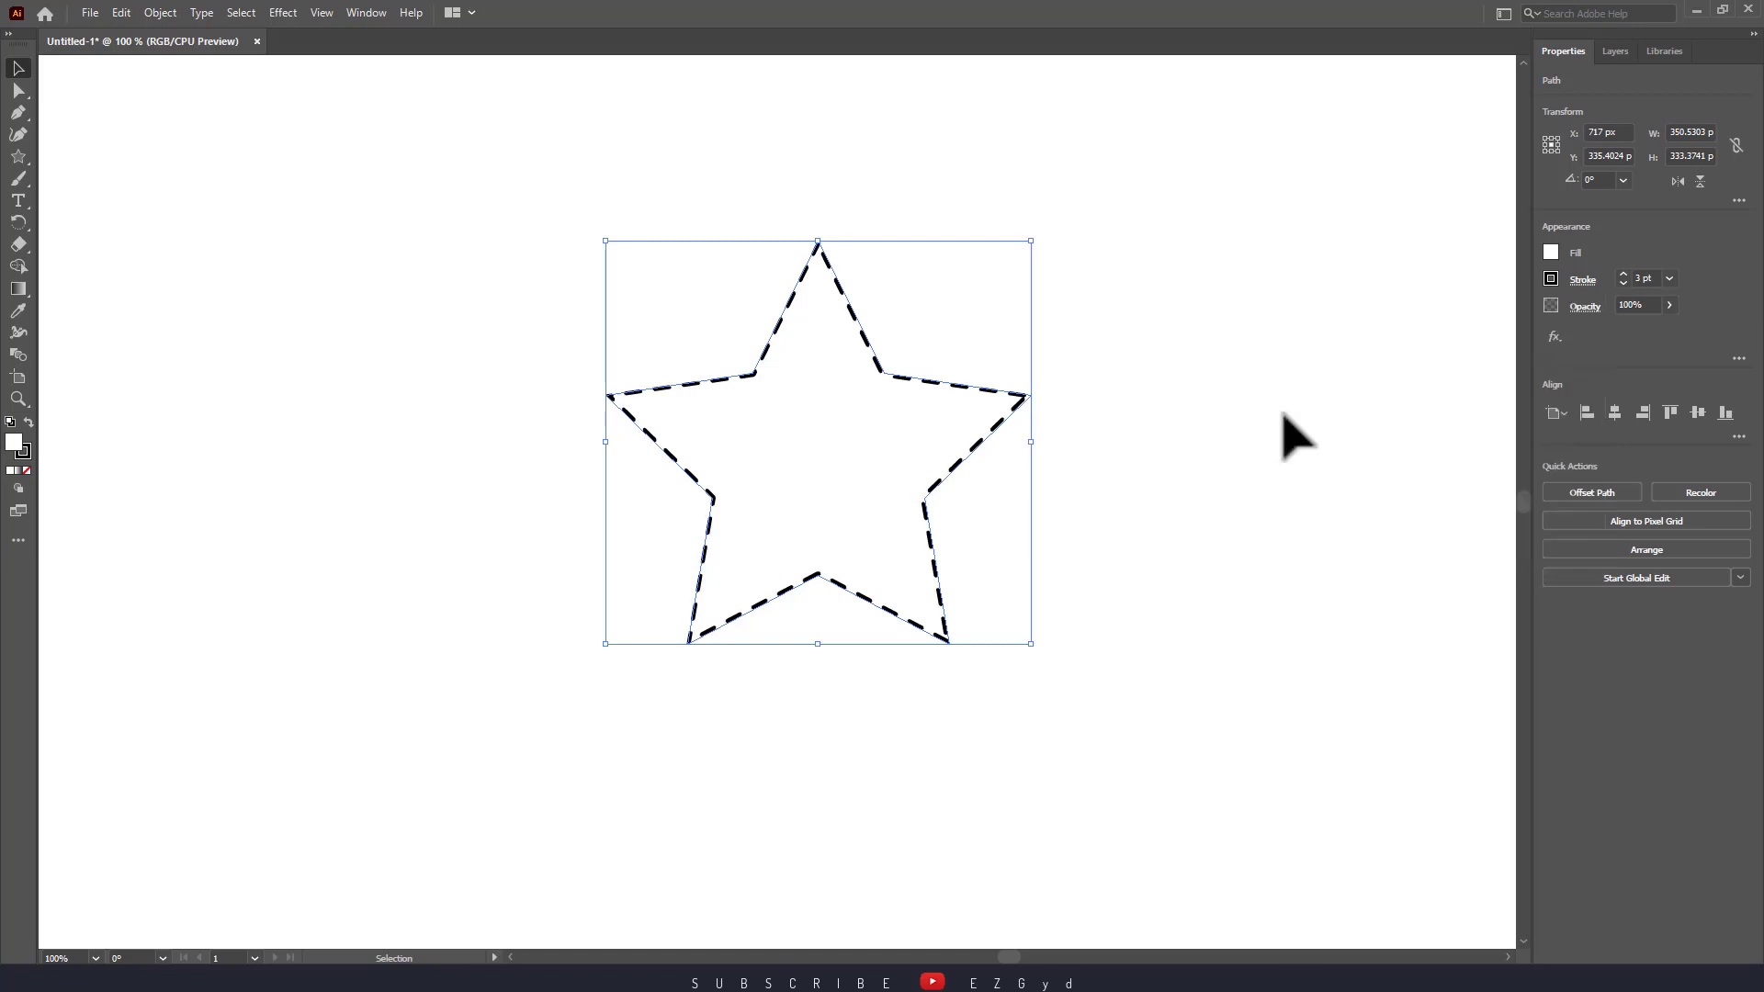
click(1274, 512)
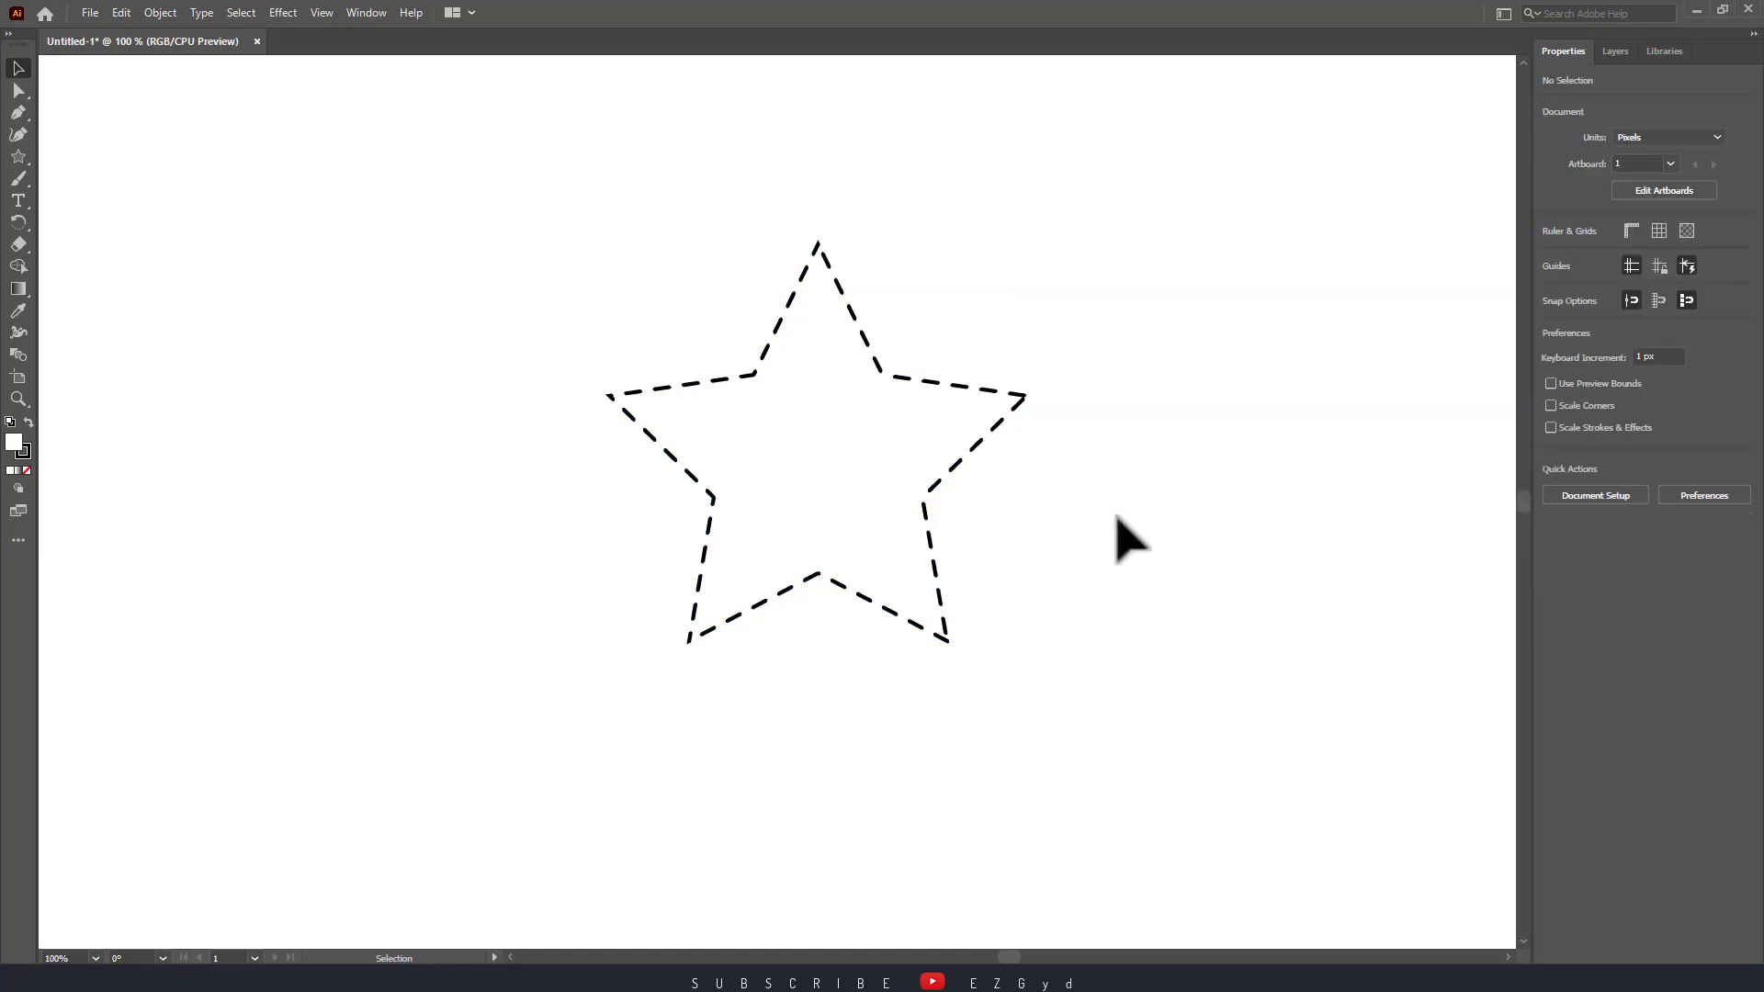